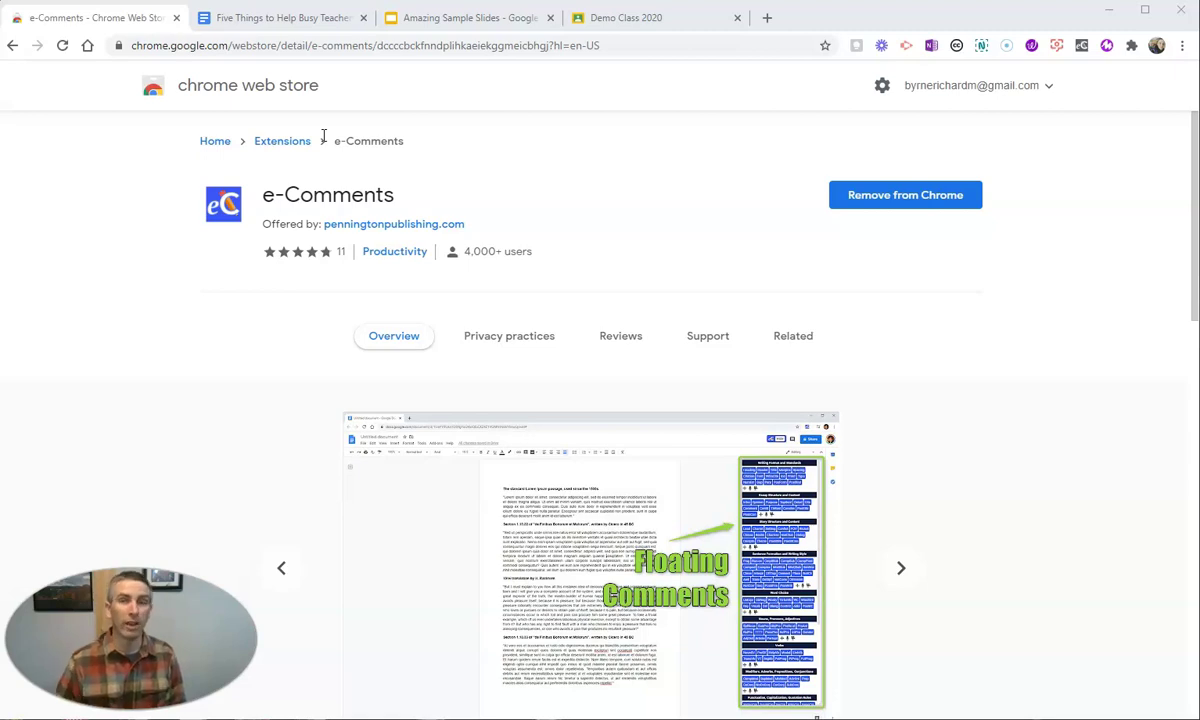
# Step: Switch to the "Five Things to Help Busy Teachers Get and Stay Fit" document and turn on the e-Comments extension
pyautogui.click(305, 18)
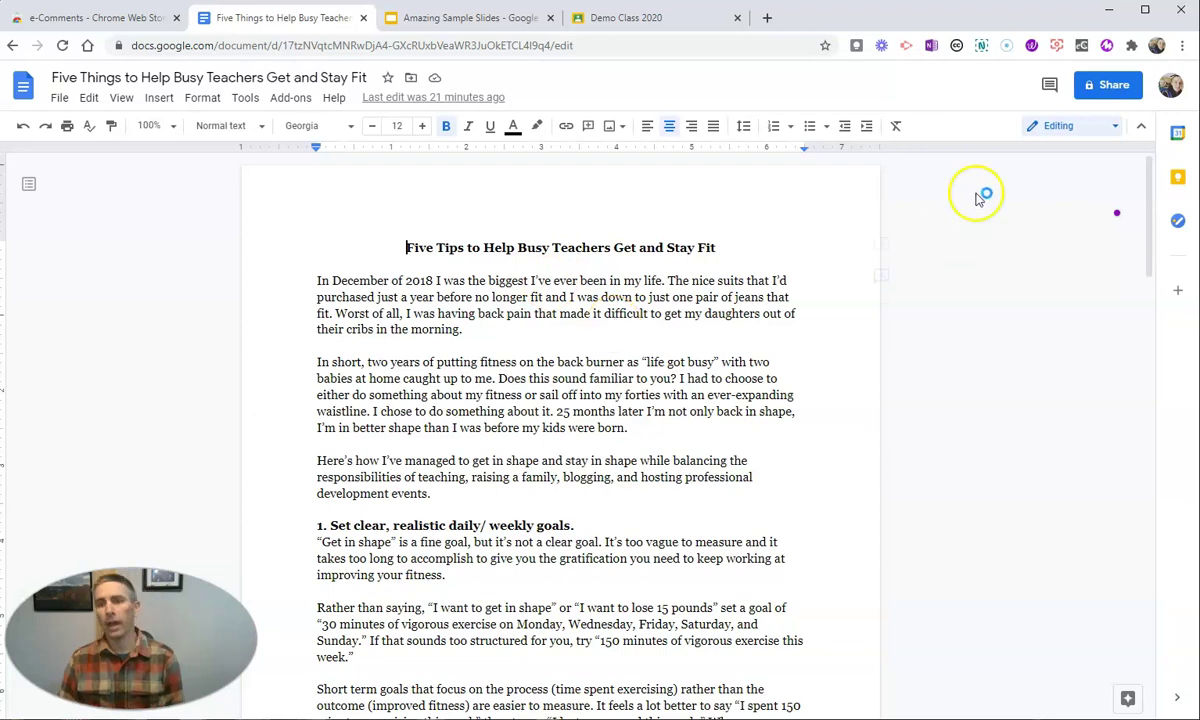
pyautogui.click(1082, 47)
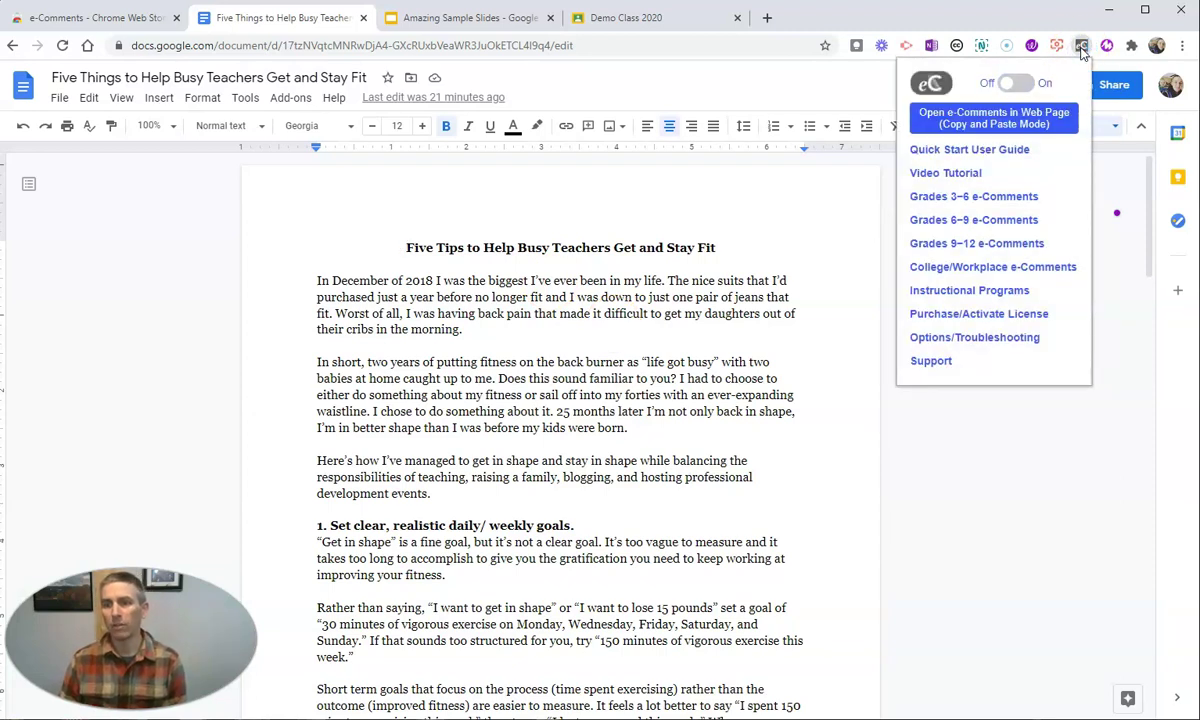
pyautogui.click(1021, 87)
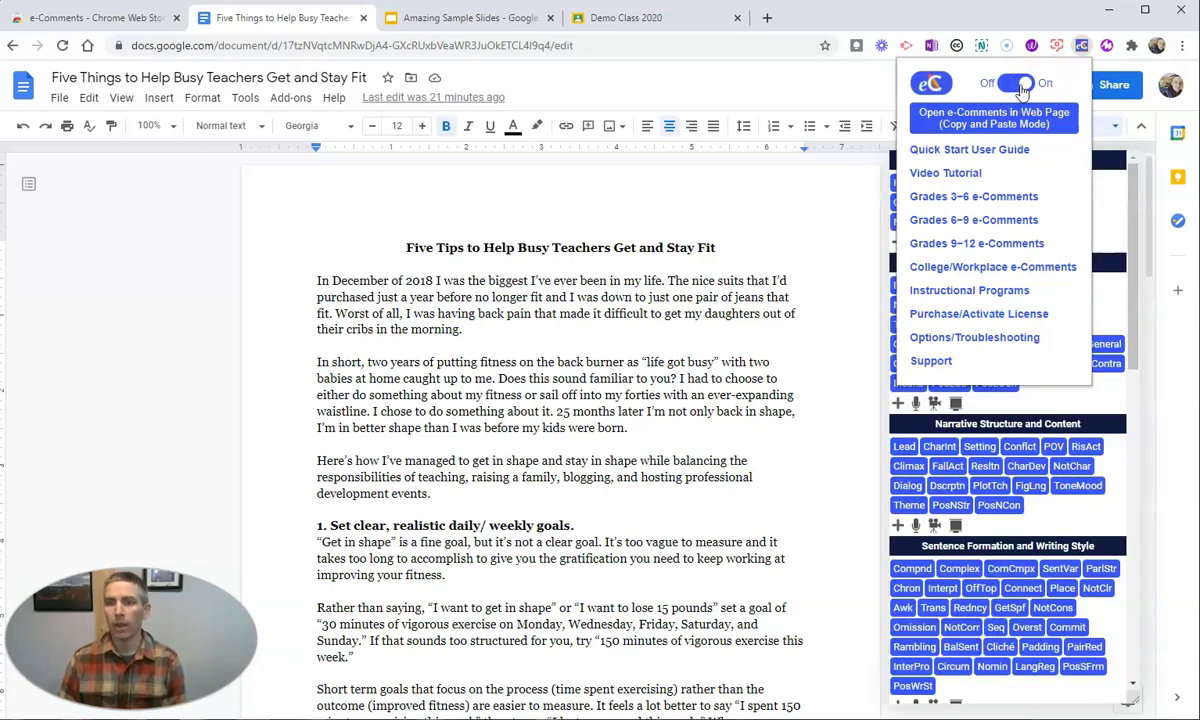
pyautogui.click(1018, 22)
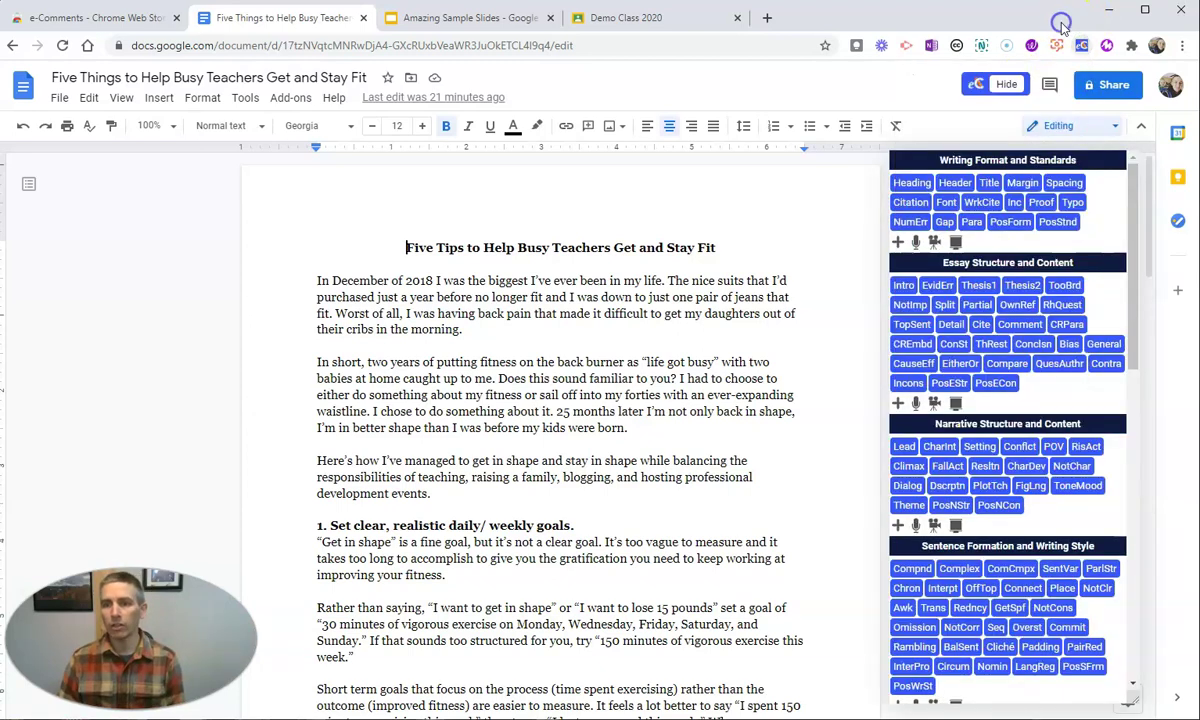
# Step: Hide and reshow the e-Comments bank, and look through its comment categories from Writing Format and Standards to End Comments
pyautogui.click(1003, 86)
pyautogui.click(1003, 86)
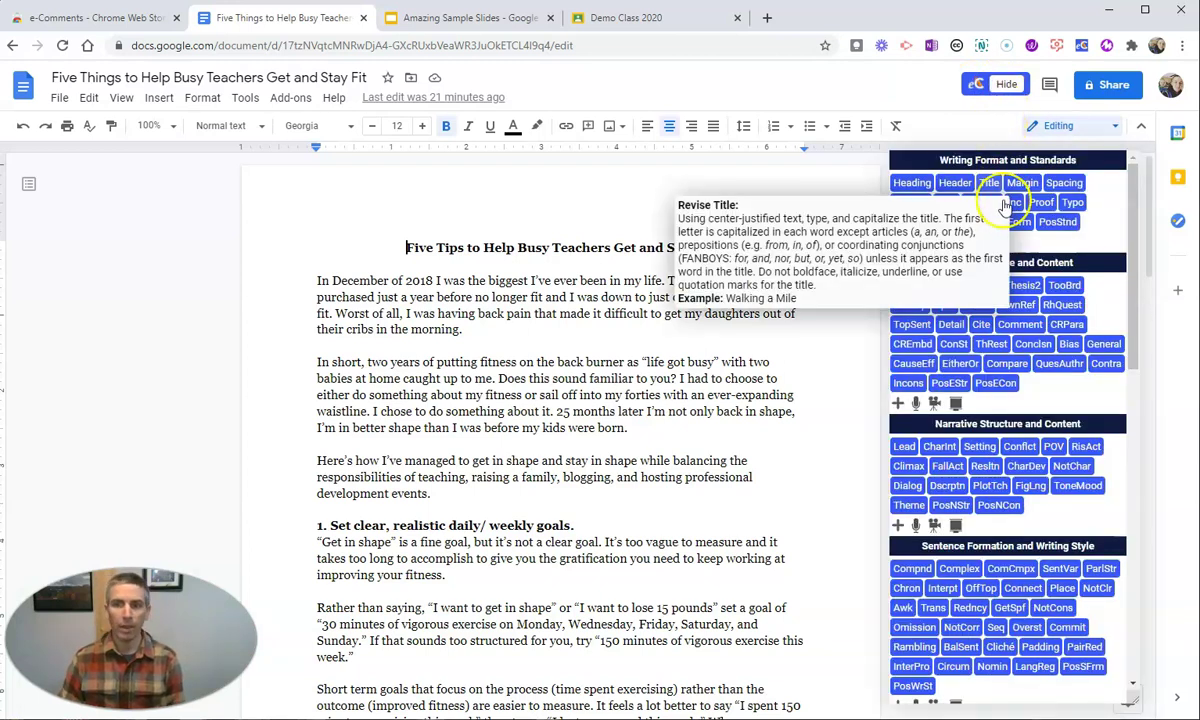
pyautogui.moveTo(1055, 348)
pyautogui.scroll(-6, 1055, 350)
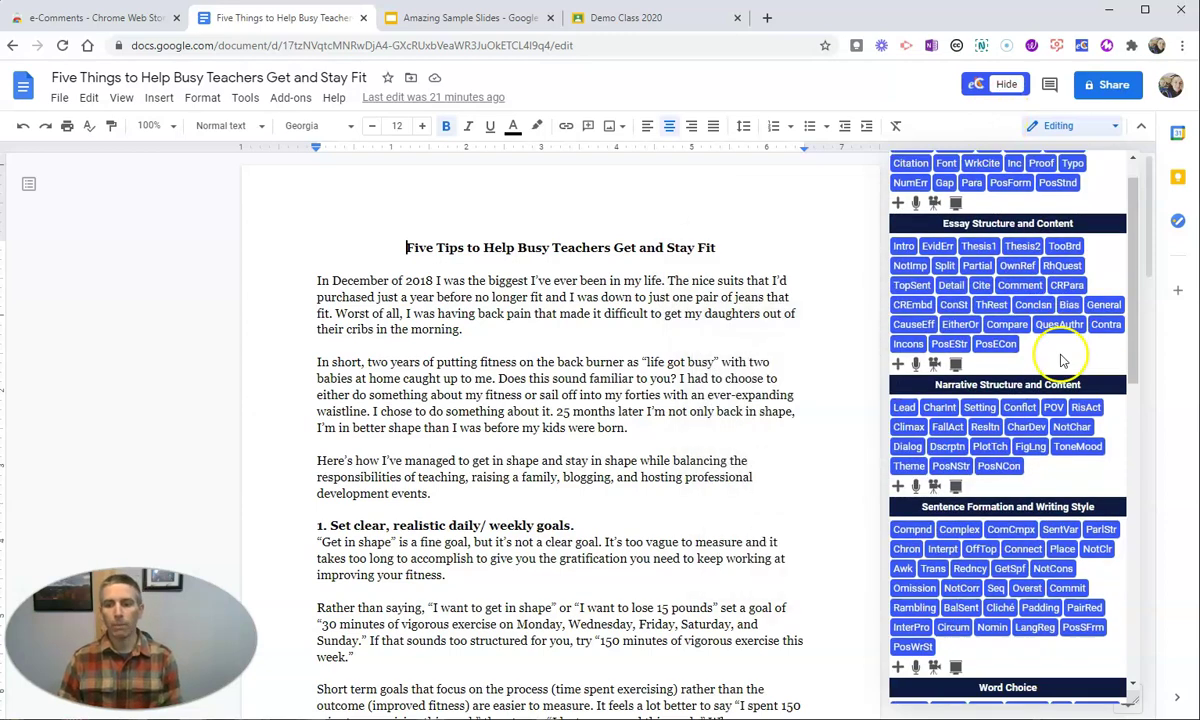
pyautogui.scroll(-3, 1050, 403)
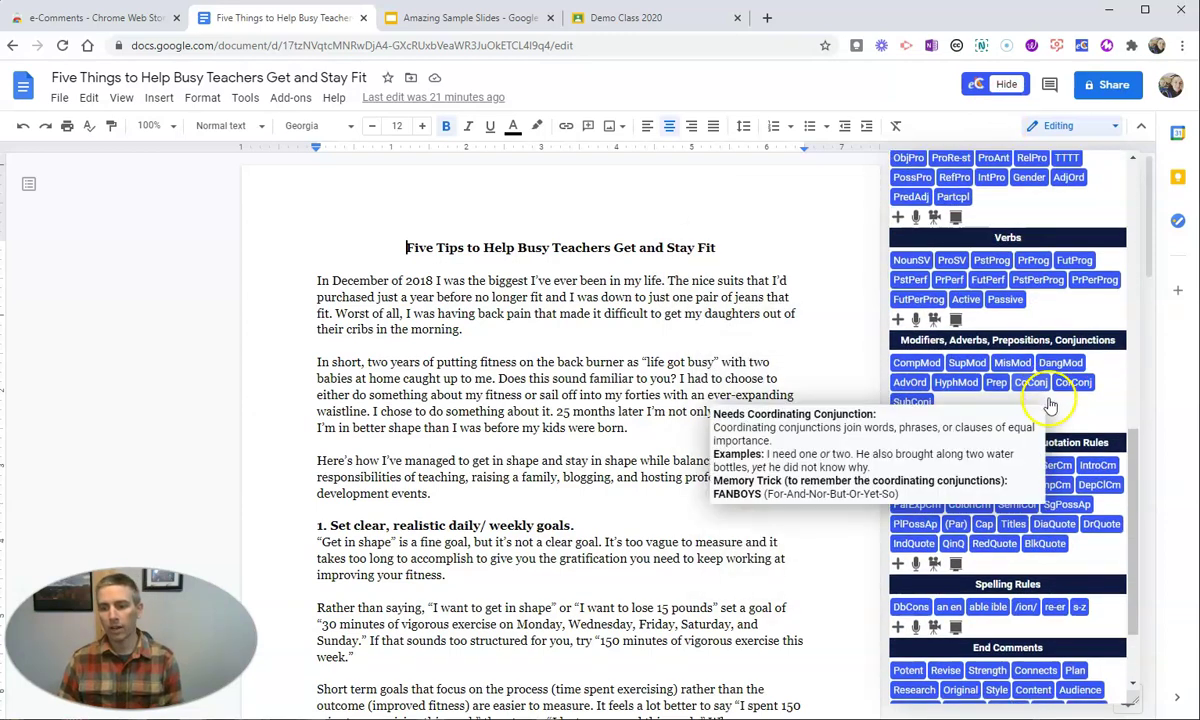
pyautogui.moveTo(1050, 400)
pyautogui.scroll(3, 1050, 404)
pyautogui.scroll(8, 1050, 404)
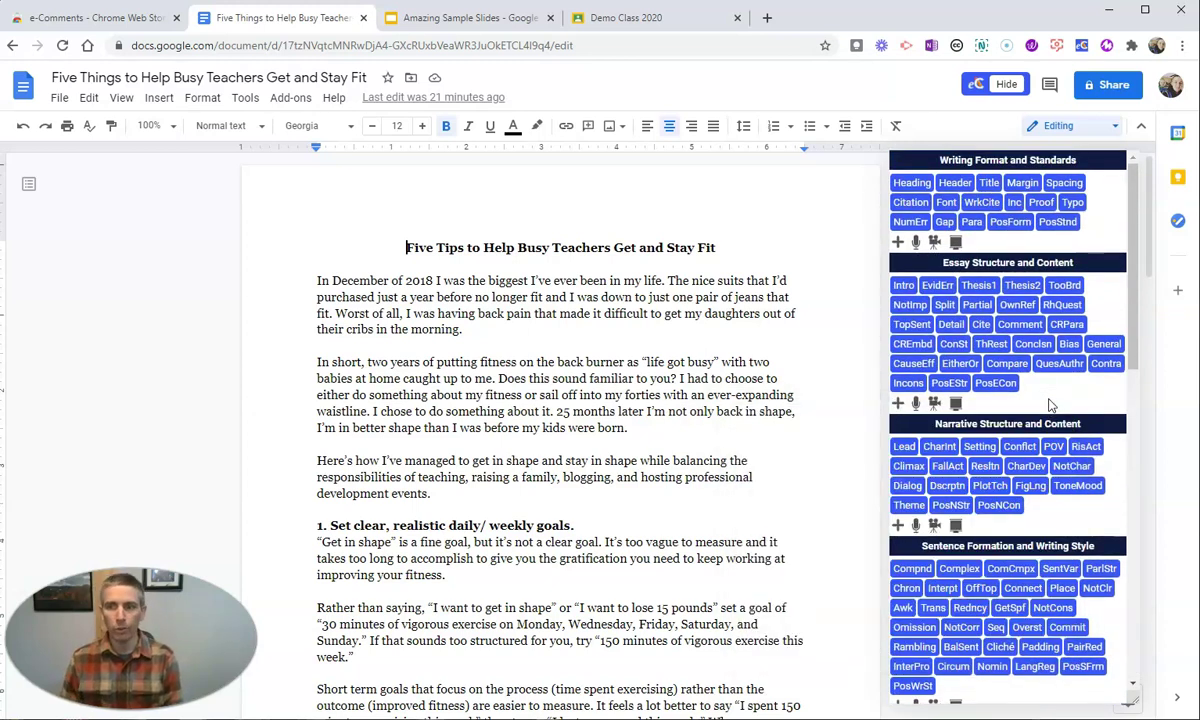
# Step: Attach the Intro comment from Essay Structure and Content to the whole second paragraph, beginning "In short, two years"
pyautogui.doubleClick(322, 362)
pyautogui.moveTo(375, 370); pyautogui.dragTo(627, 428)
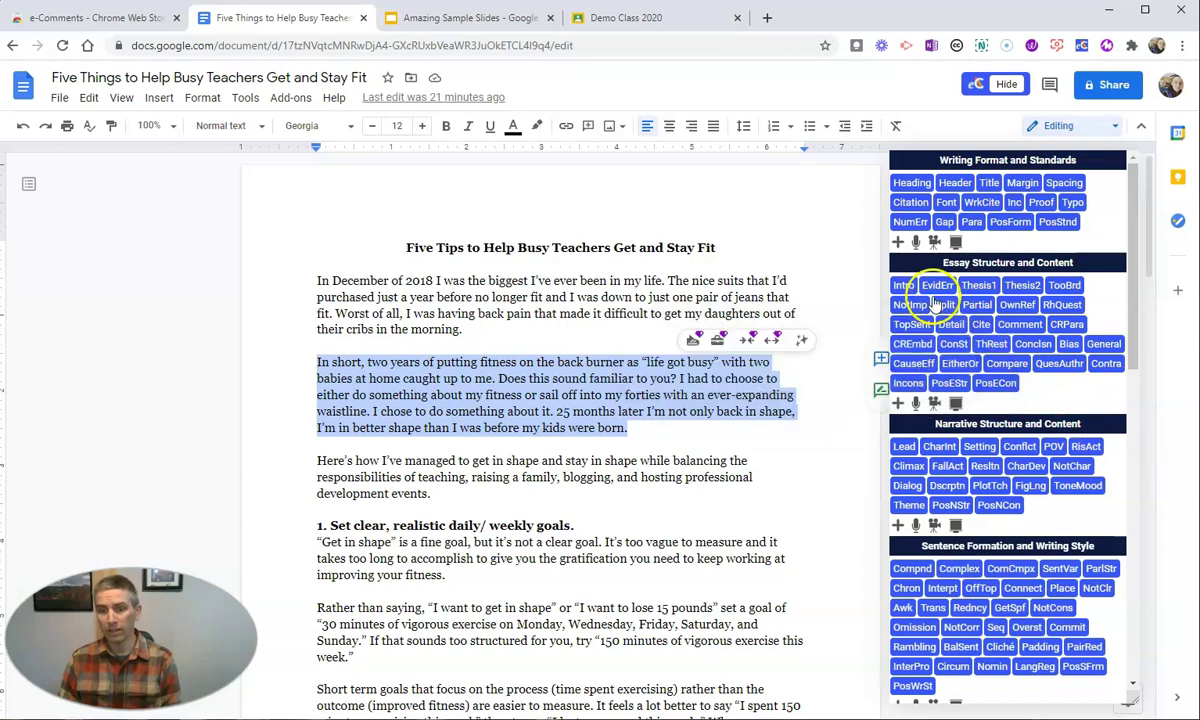
pyautogui.moveTo(905, 288)
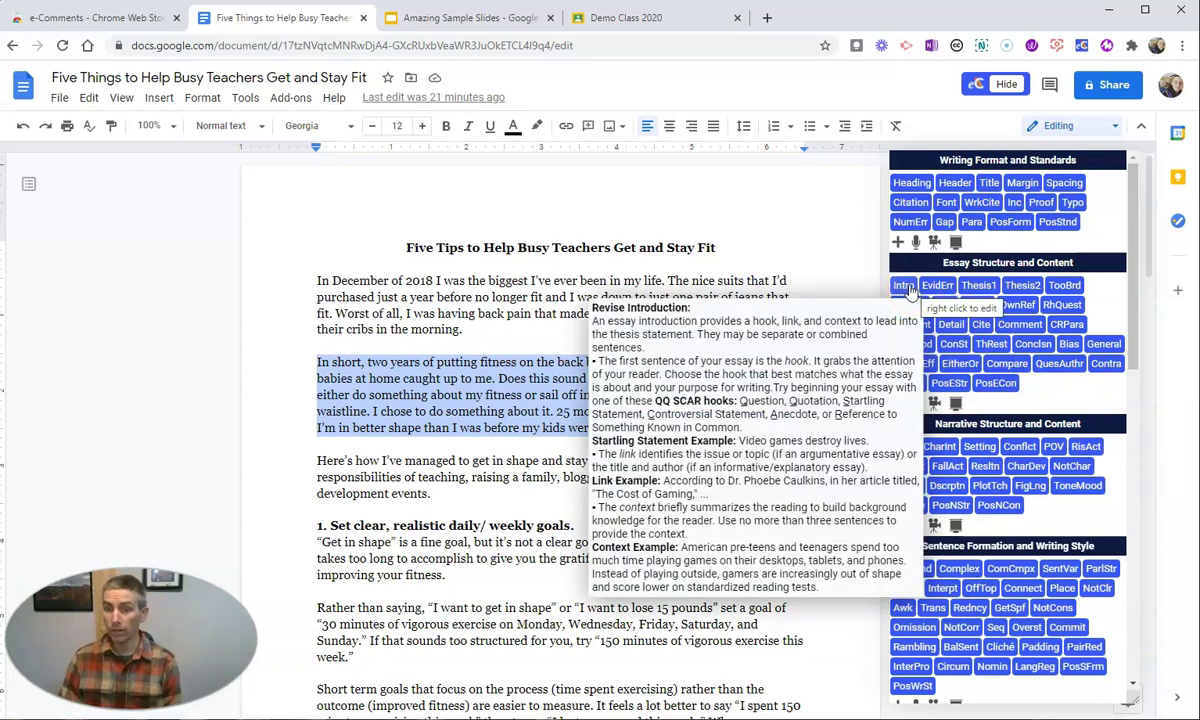
pyautogui.click(905, 288)
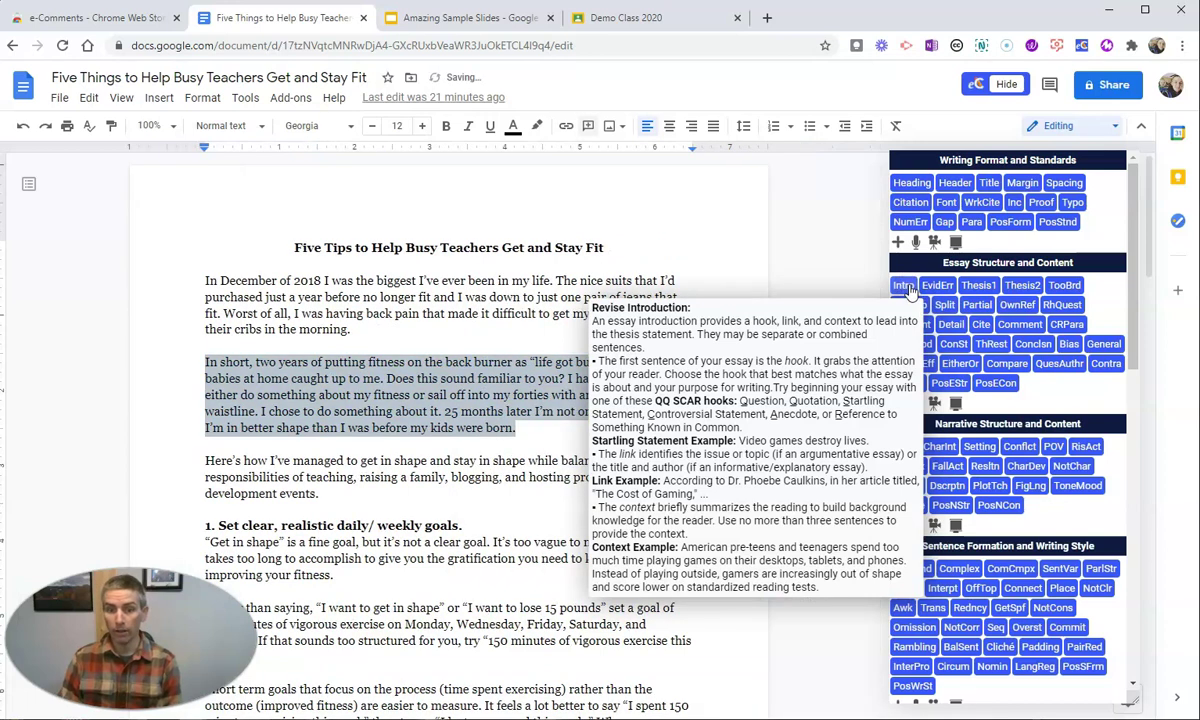
# Step: Hide the e-Comments bank and read the full text of the Revise Introduction comment beside the second paragraph, collapsing it when done
pyautogui.moveTo(1017, 200)
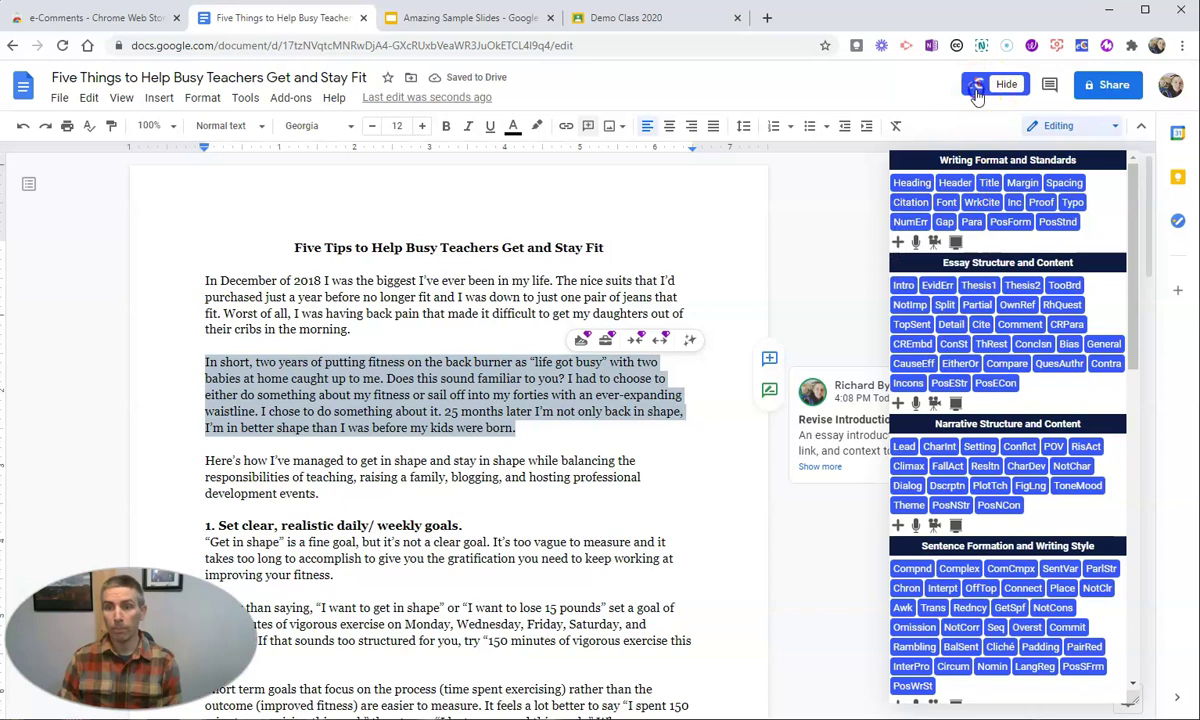
pyautogui.click(988, 85)
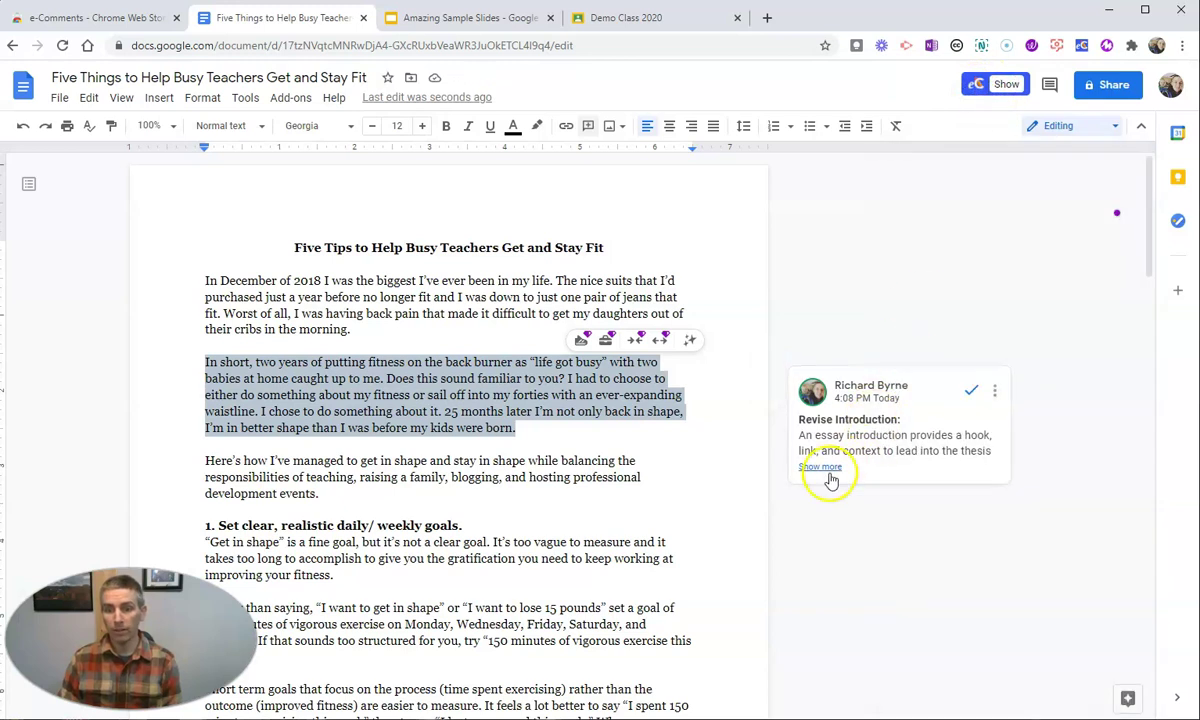
pyautogui.click(824, 467)
pyautogui.scroll(3, 1045, 430)
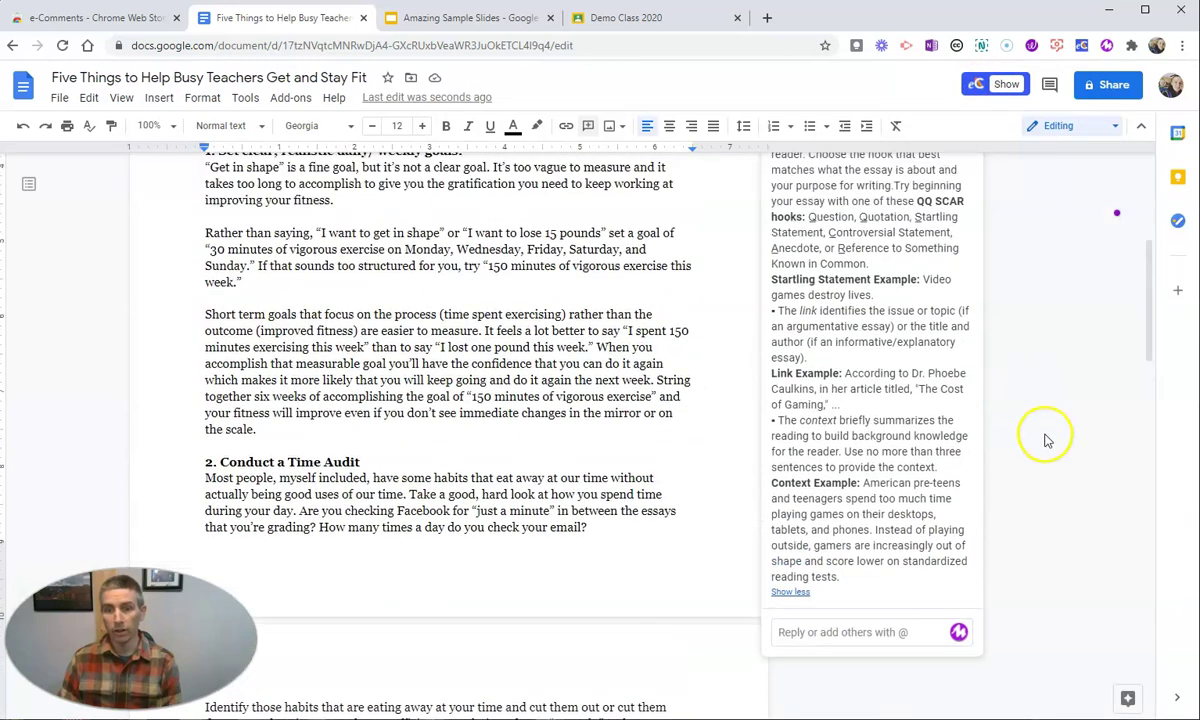
pyautogui.scroll(1, 1035, 448)
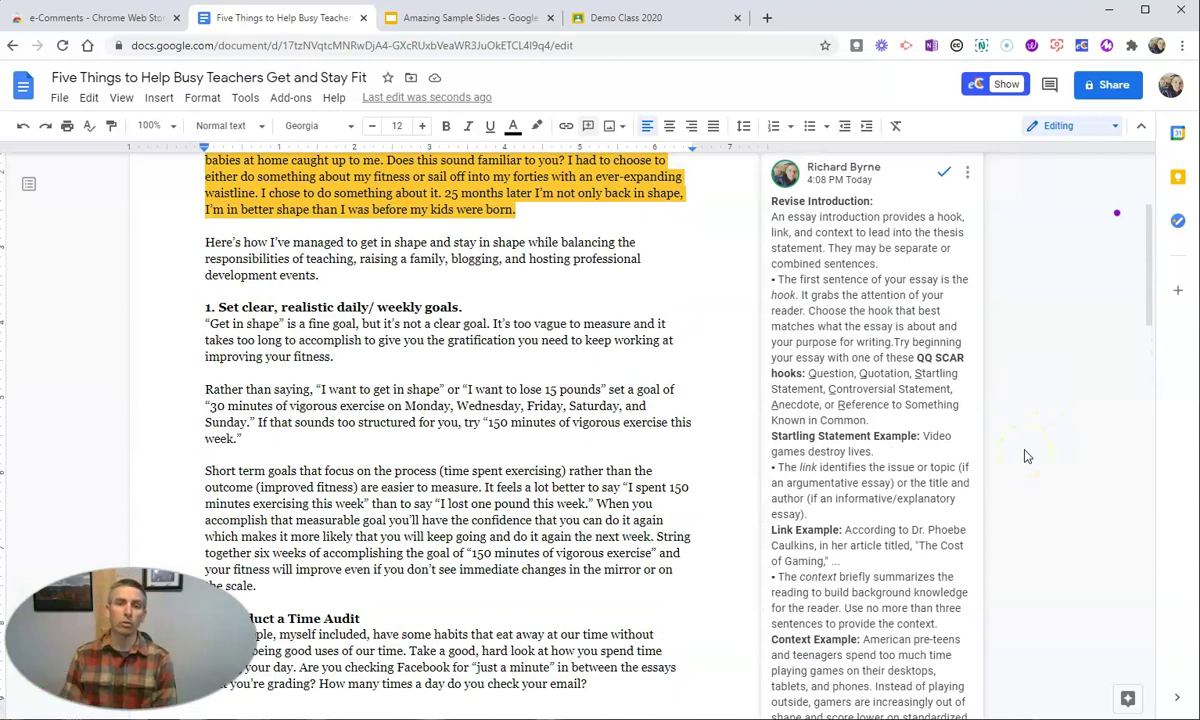
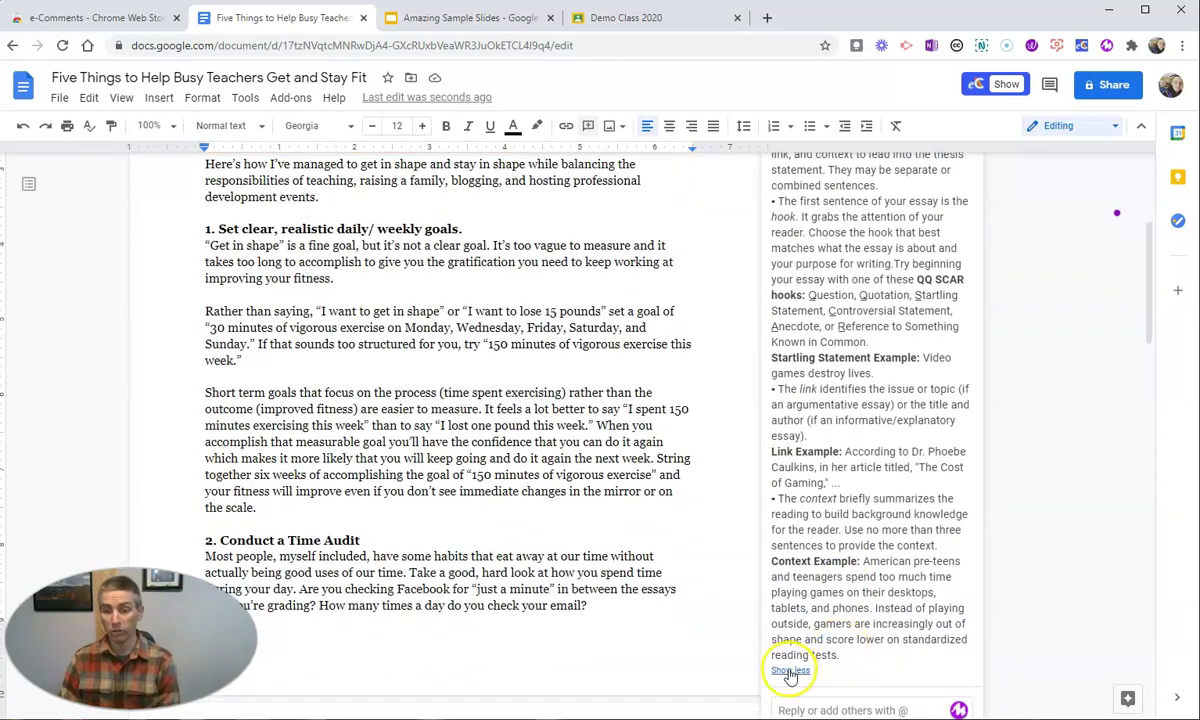
pyautogui.click(790, 672)
pyautogui.scroll(3, 850, 630)
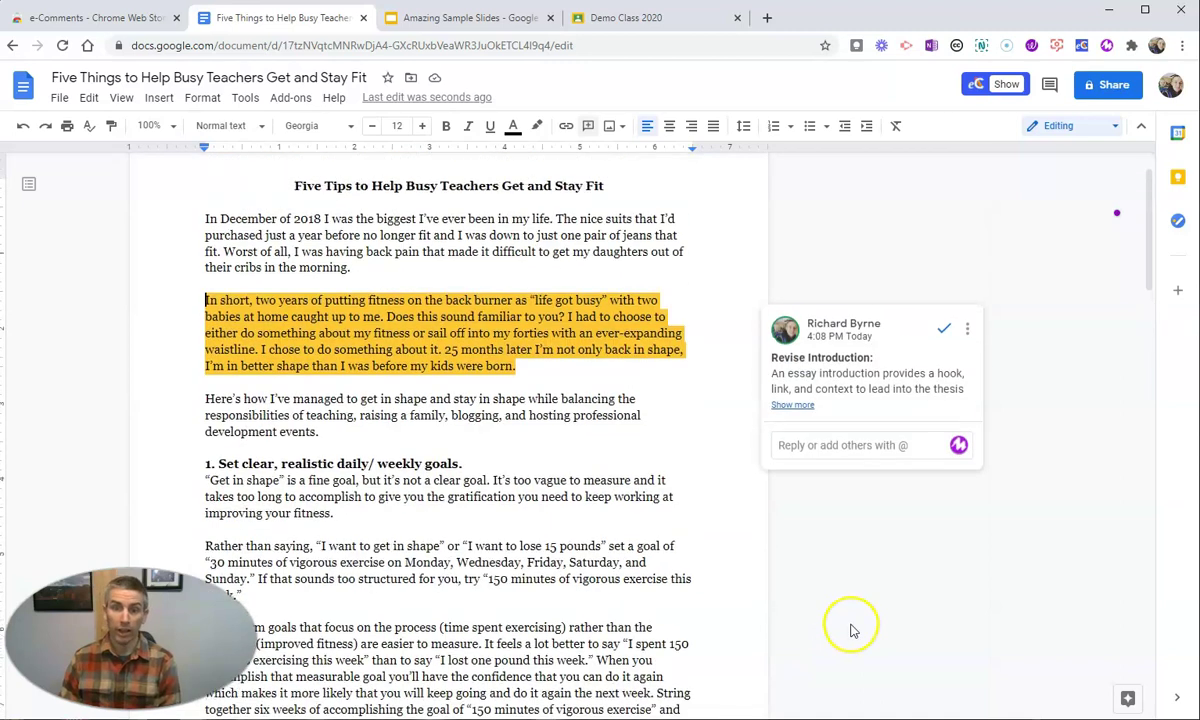
pyautogui.scroll(1, 855, 660)
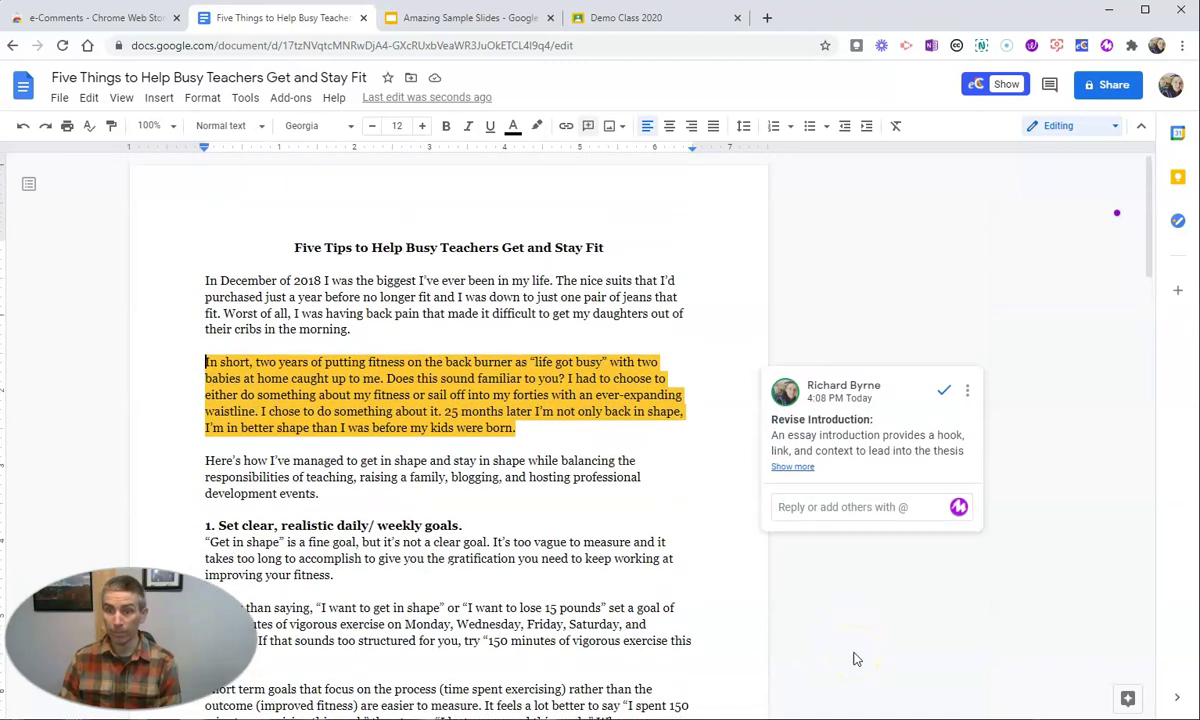
# Step: Show the e-Comments bank again and review the available comment categories down to the End Comments
pyautogui.click(1000, 86)
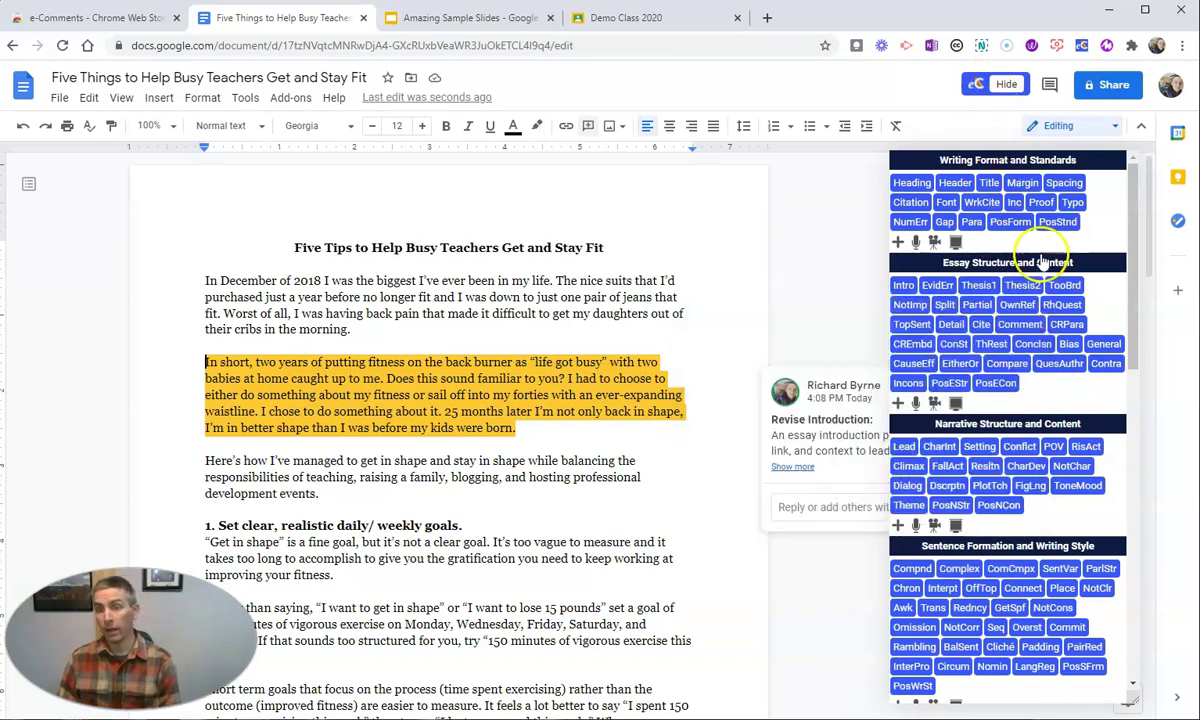
pyautogui.scroll(-4, 1025, 485)
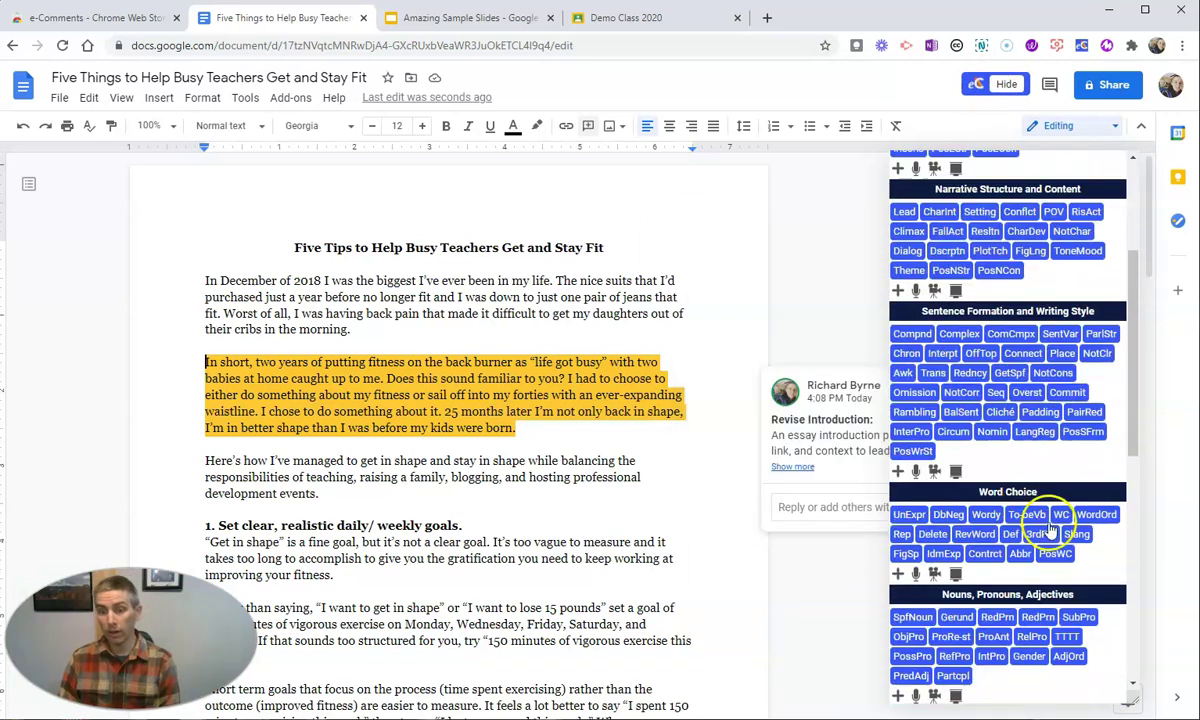
pyautogui.scroll(-5, 1057, 590)
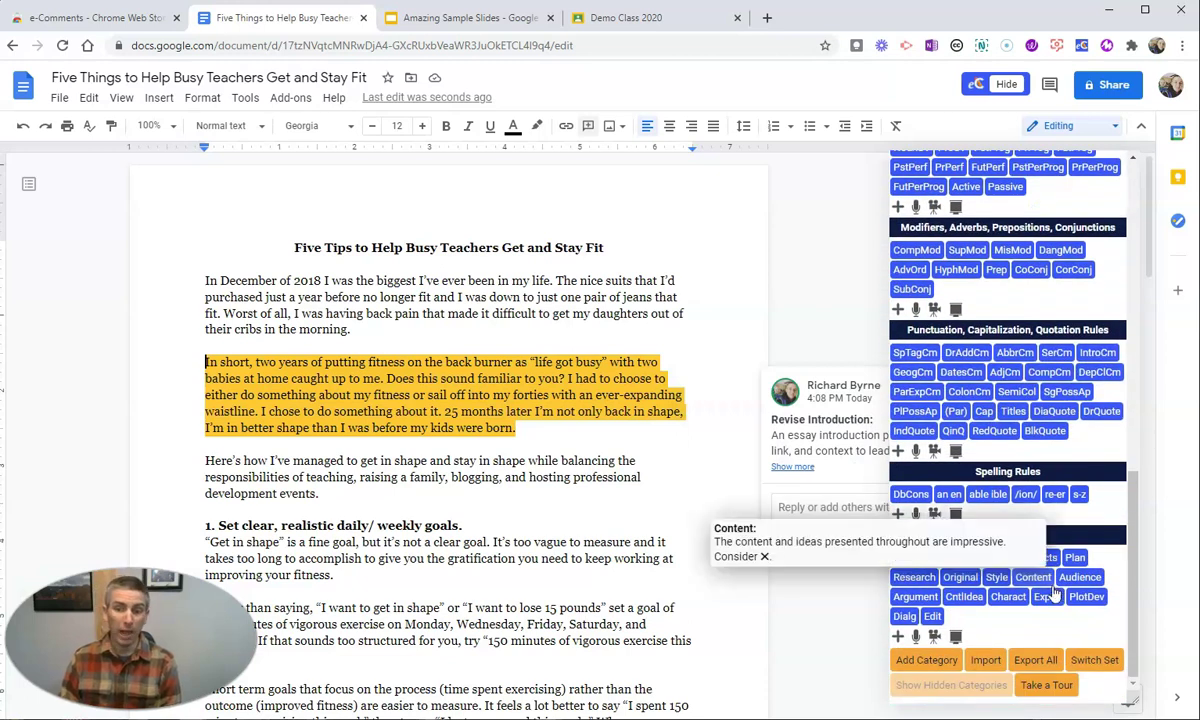
pyautogui.scroll(6, 1055, 592)
pyautogui.scroll(3, 1055, 592)
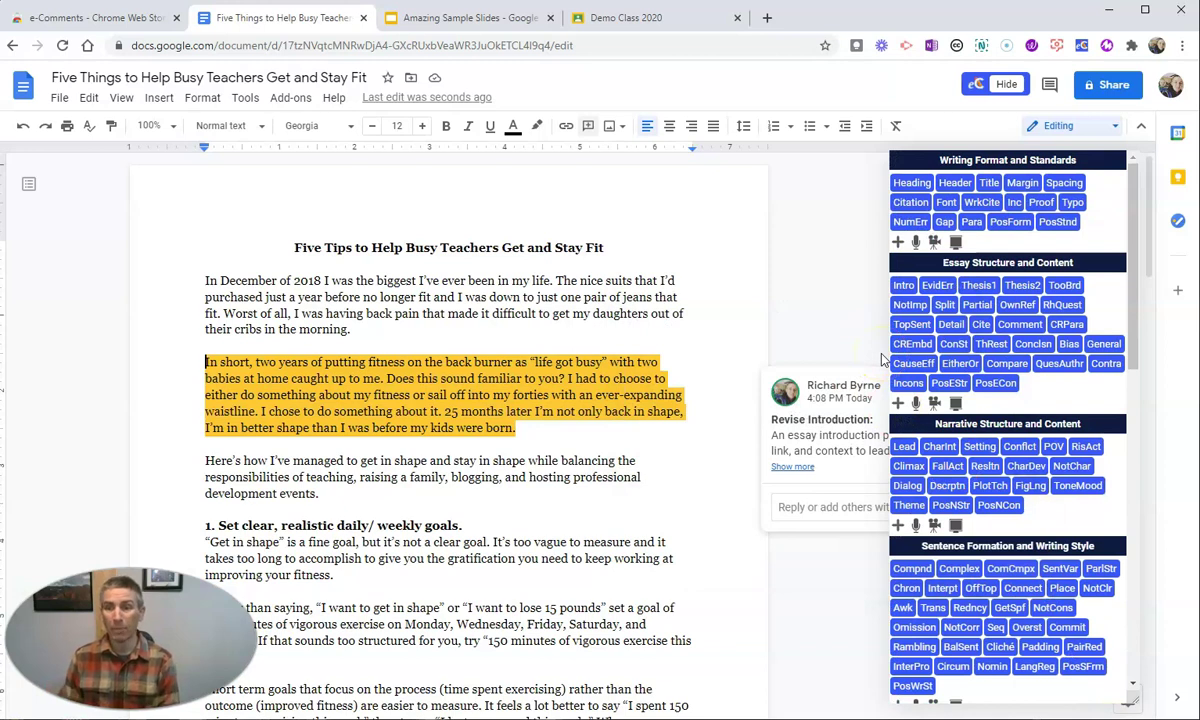
# Step: For the first paragraph, draft a new text comment in Essay Structure and Content: "This is a good example of using a specific date to se the scene."
pyautogui.click(370, 333)
pyautogui.moveTo(382, 337); pyautogui.dragTo(205, 285)
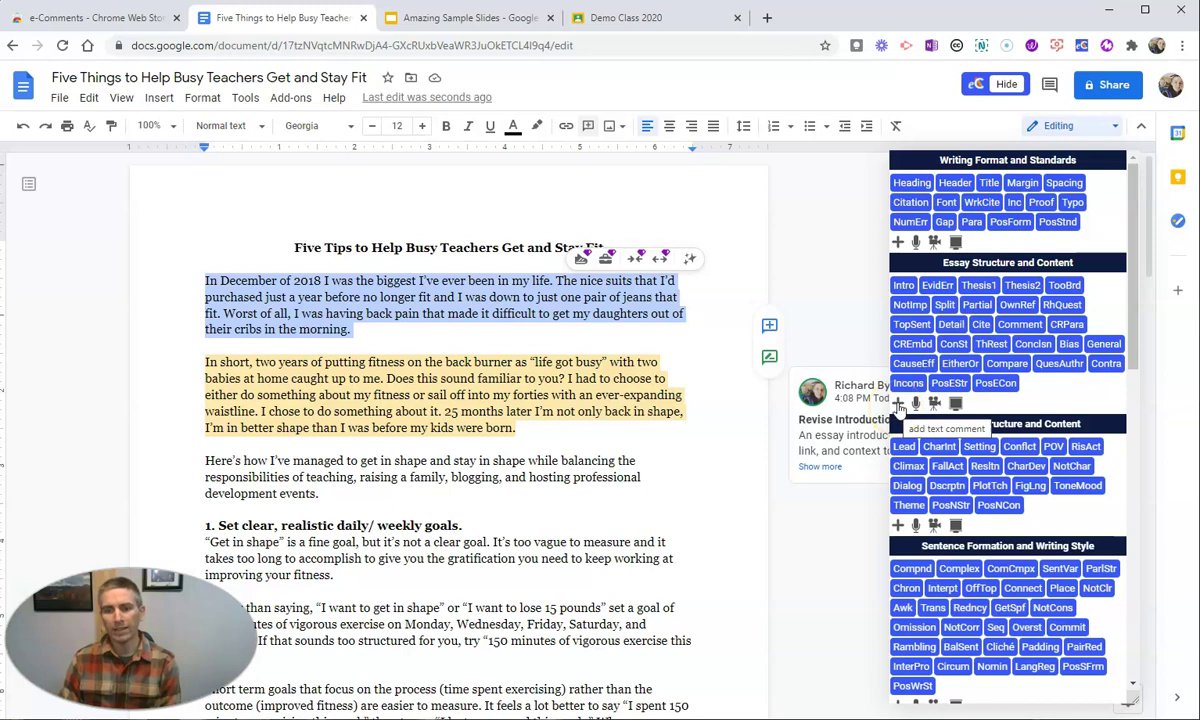
pyautogui.click(898, 404)
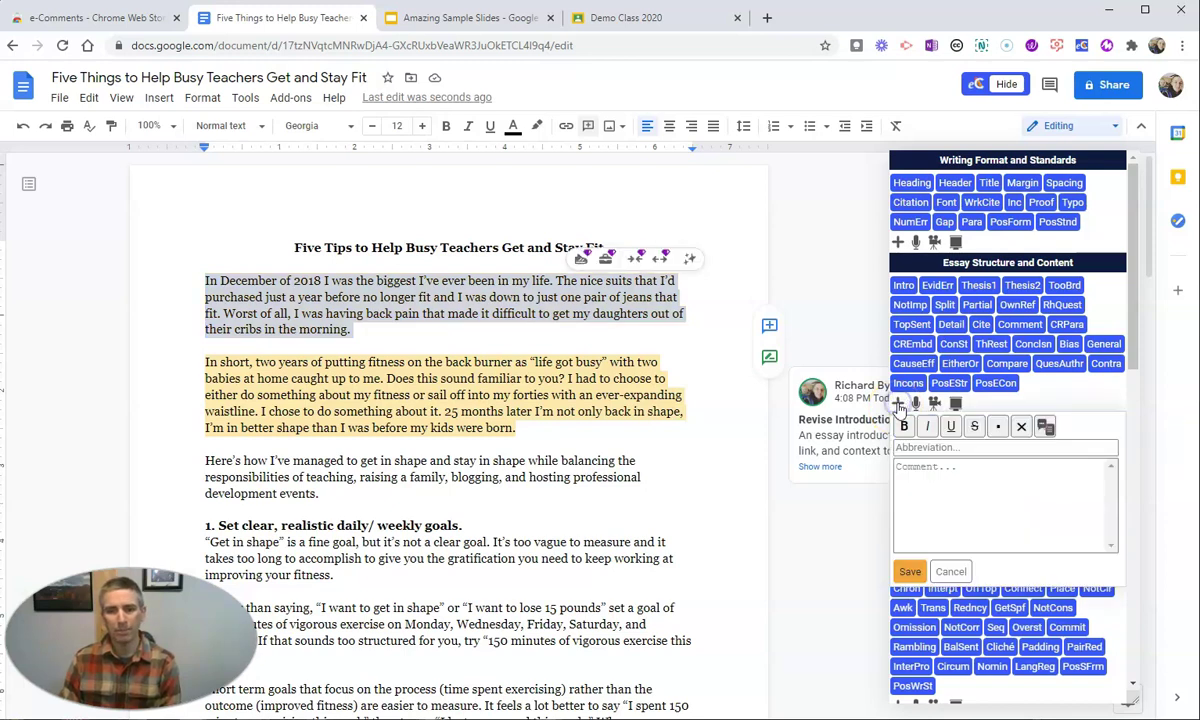
pyautogui.click(935, 472)
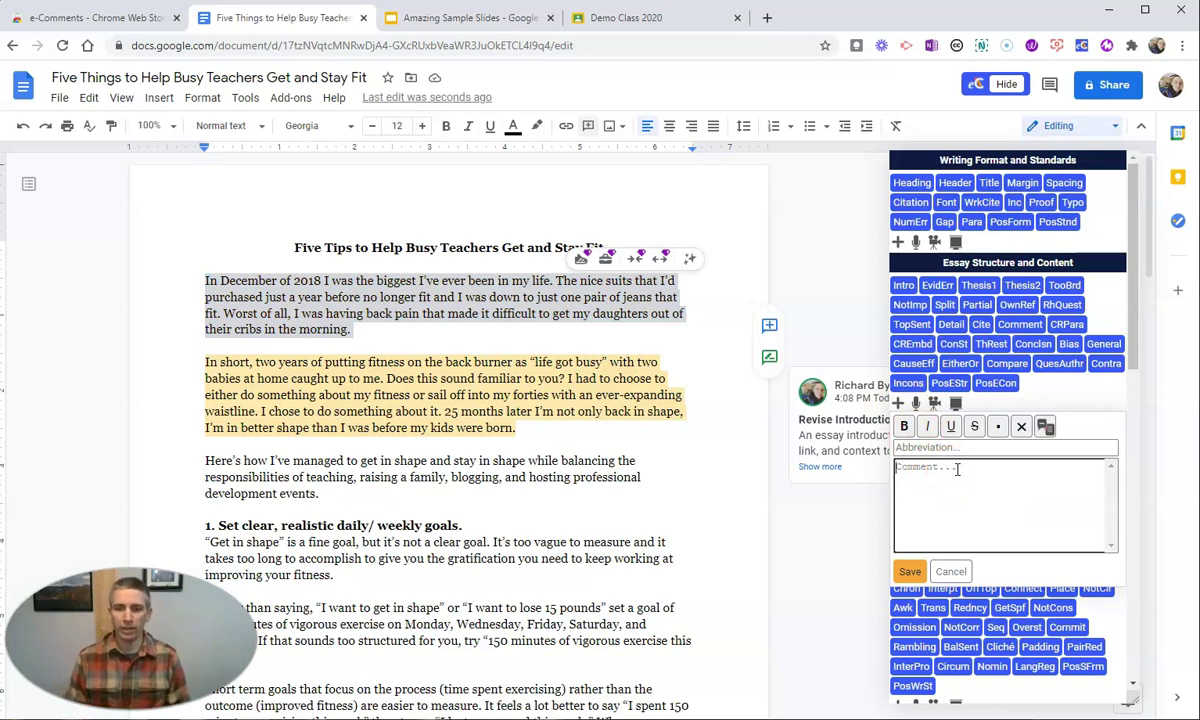
pyautogui.write('T')
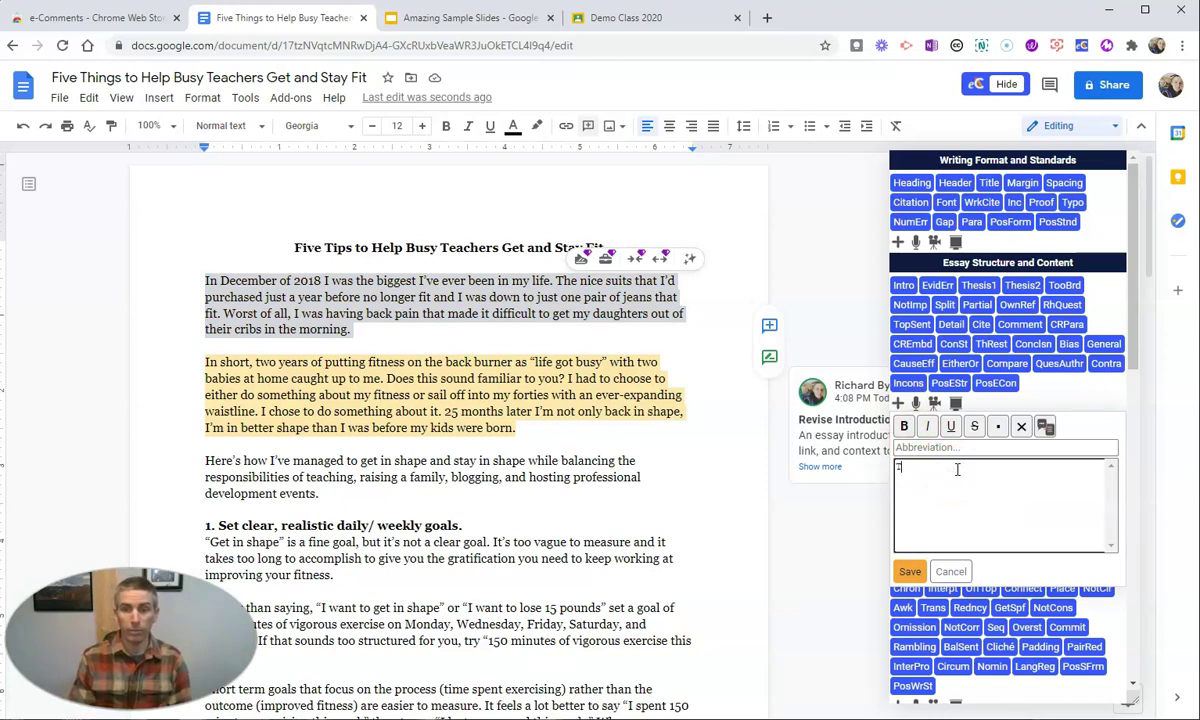
pyautogui.write('his')
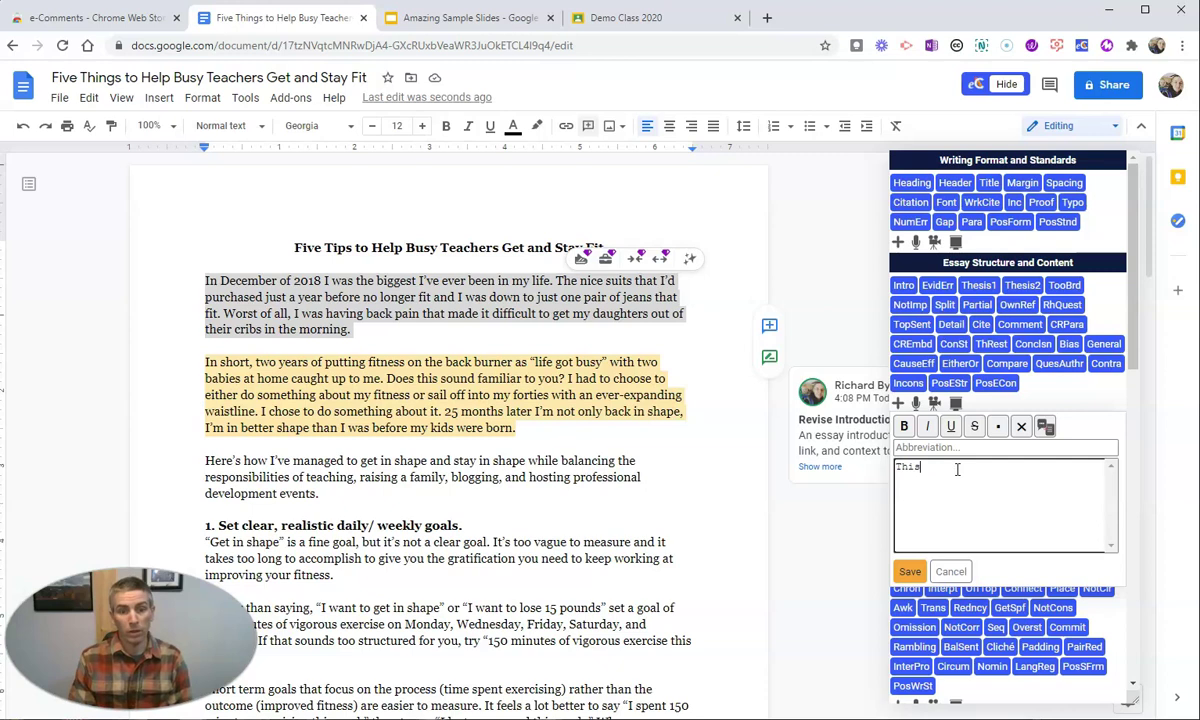
pyautogui.write(' is a good')
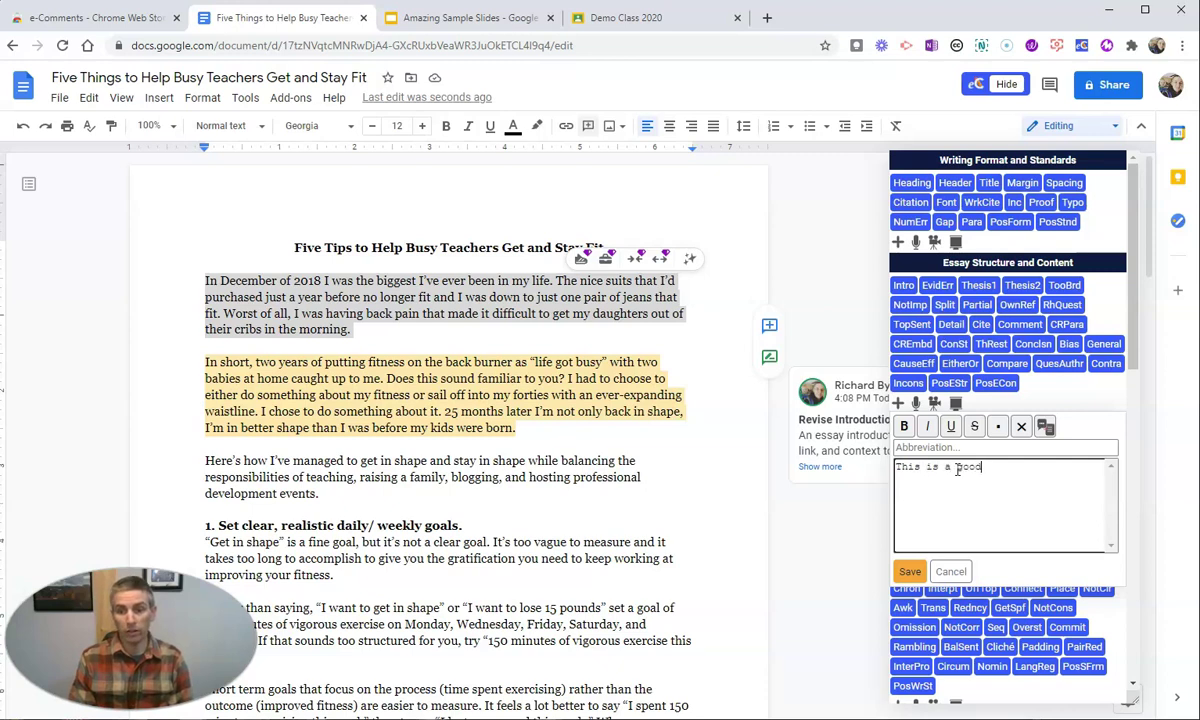
pyautogui.write(' example of')
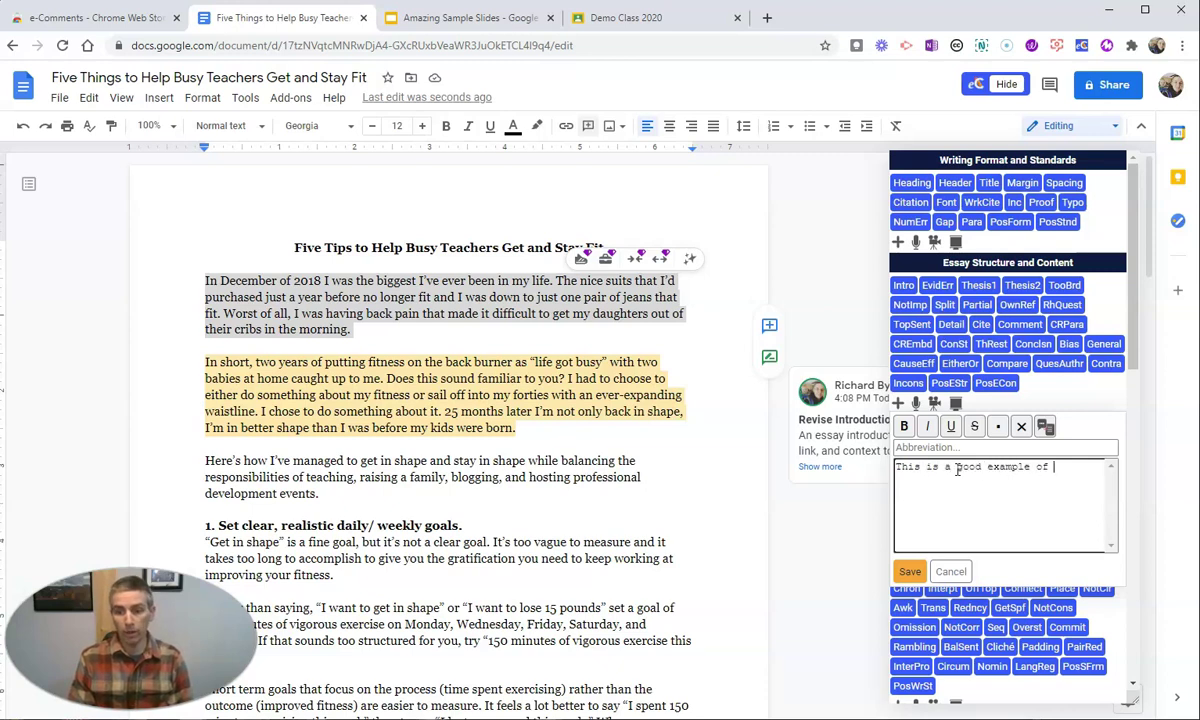
pyautogui.write(' using a s')
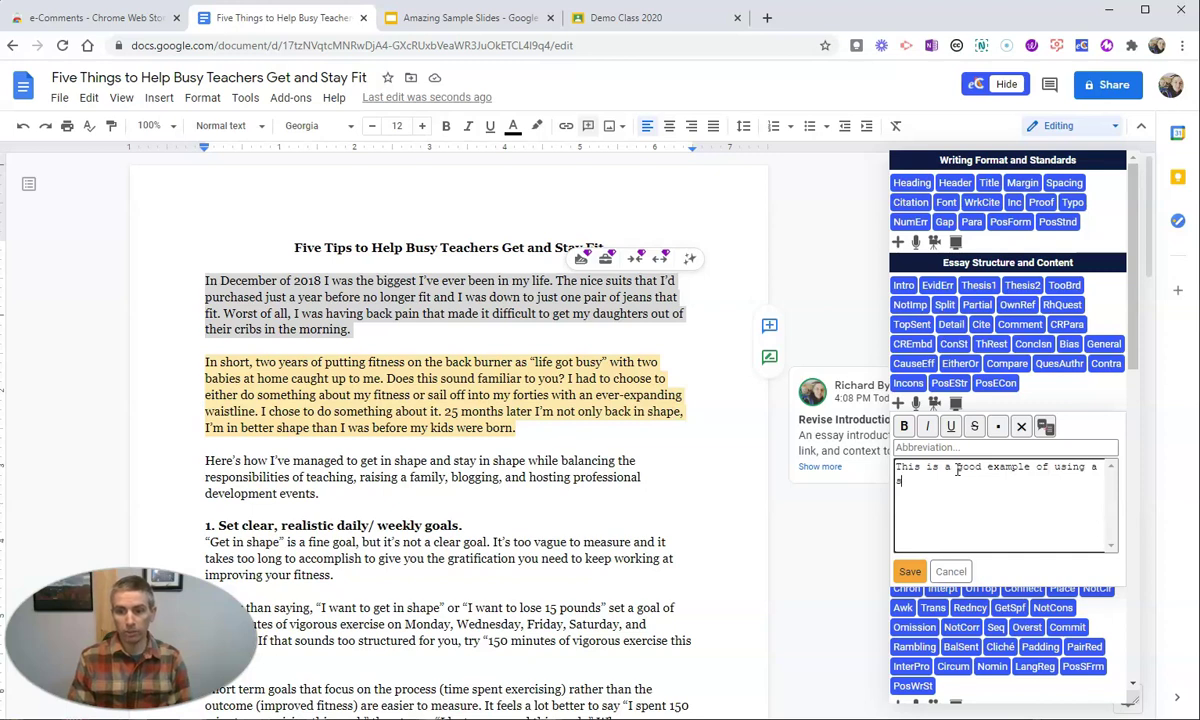
pyautogui.write('pecif')
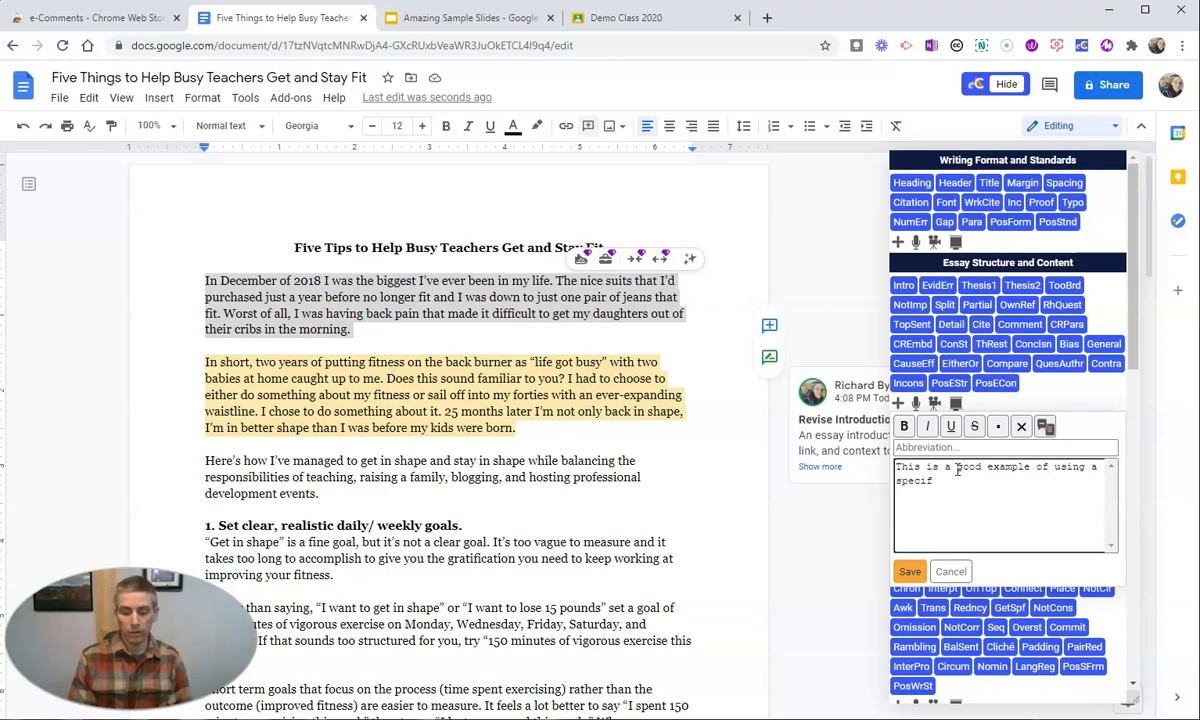
pyautogui.write('ic date ss')
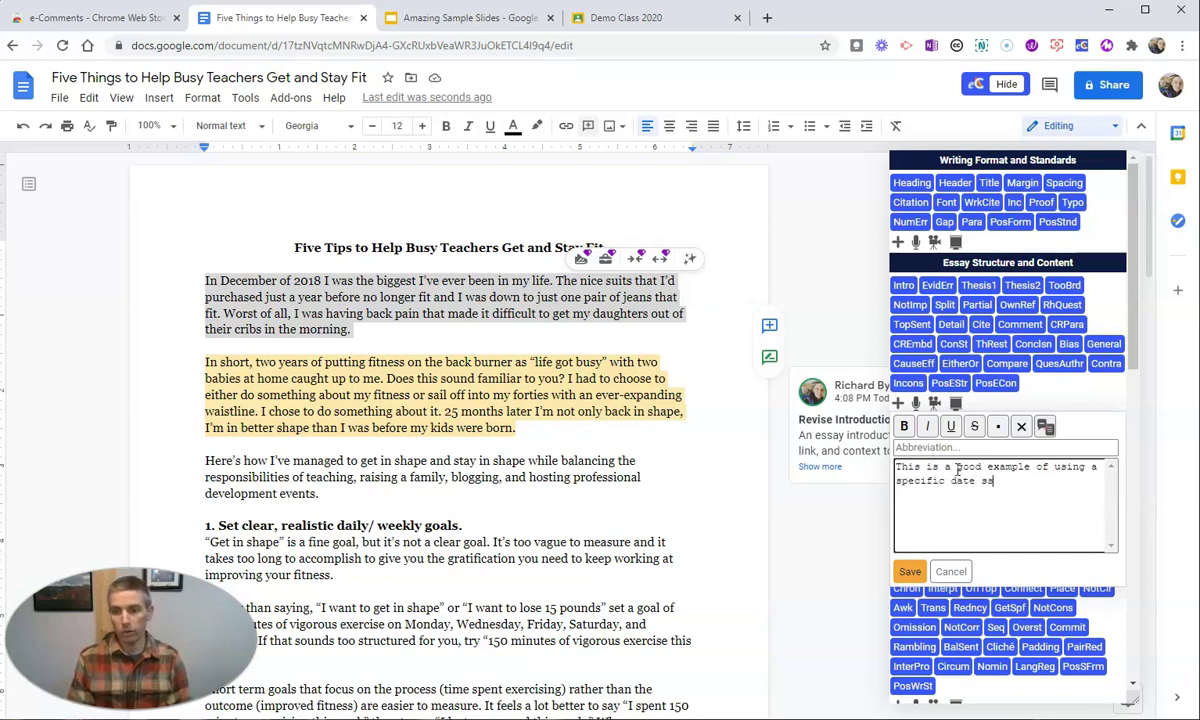
pyautogui.write('o se the scene.')
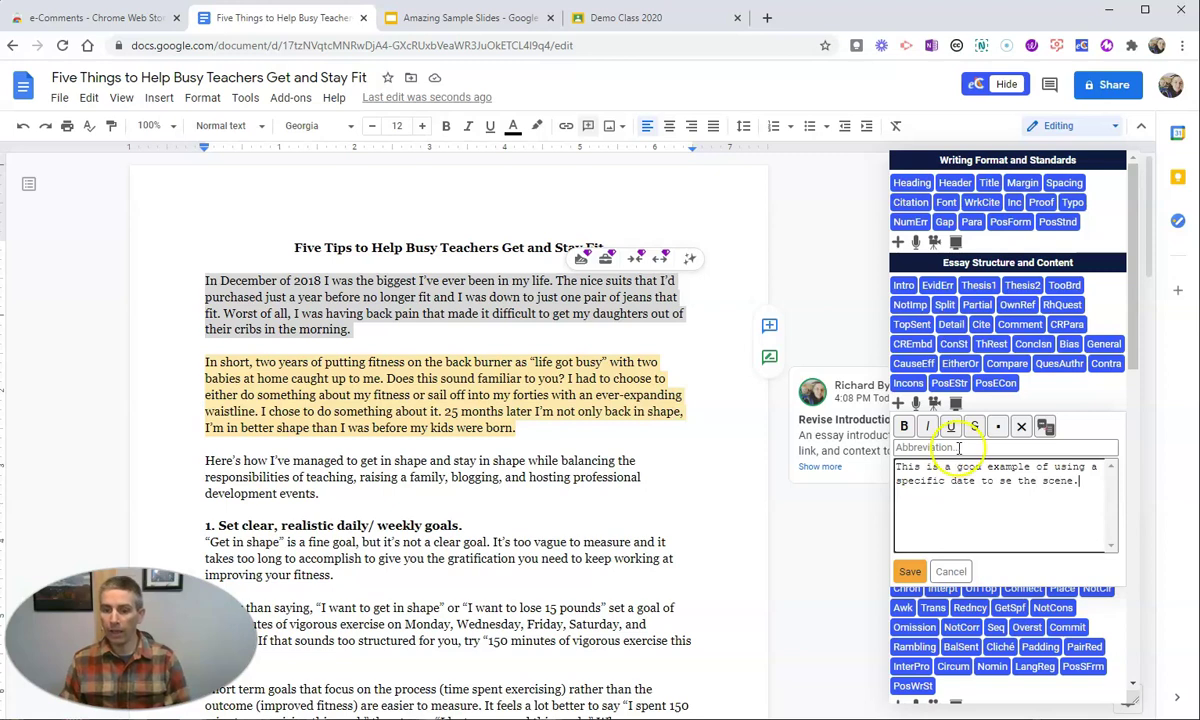
# Step: Save the new comment under the abbreviation SetScene and attach it to the first paragraph
pyautogui.click(958, 448)
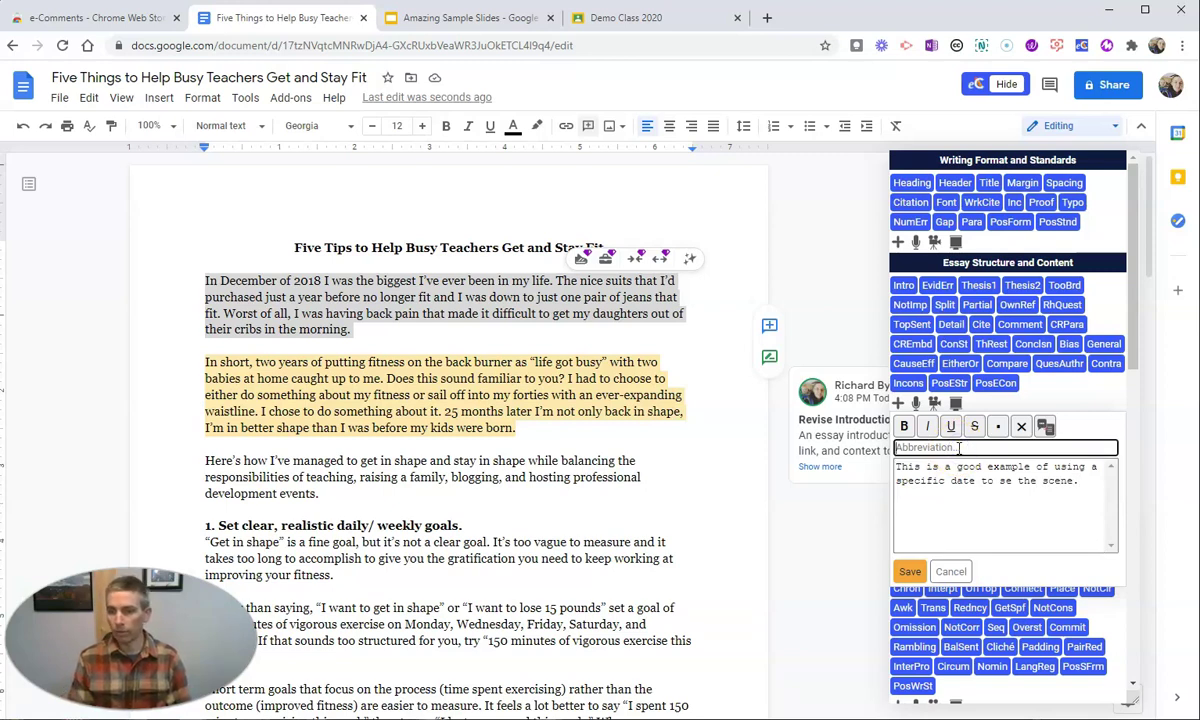
pyautogui.write('SetScene')
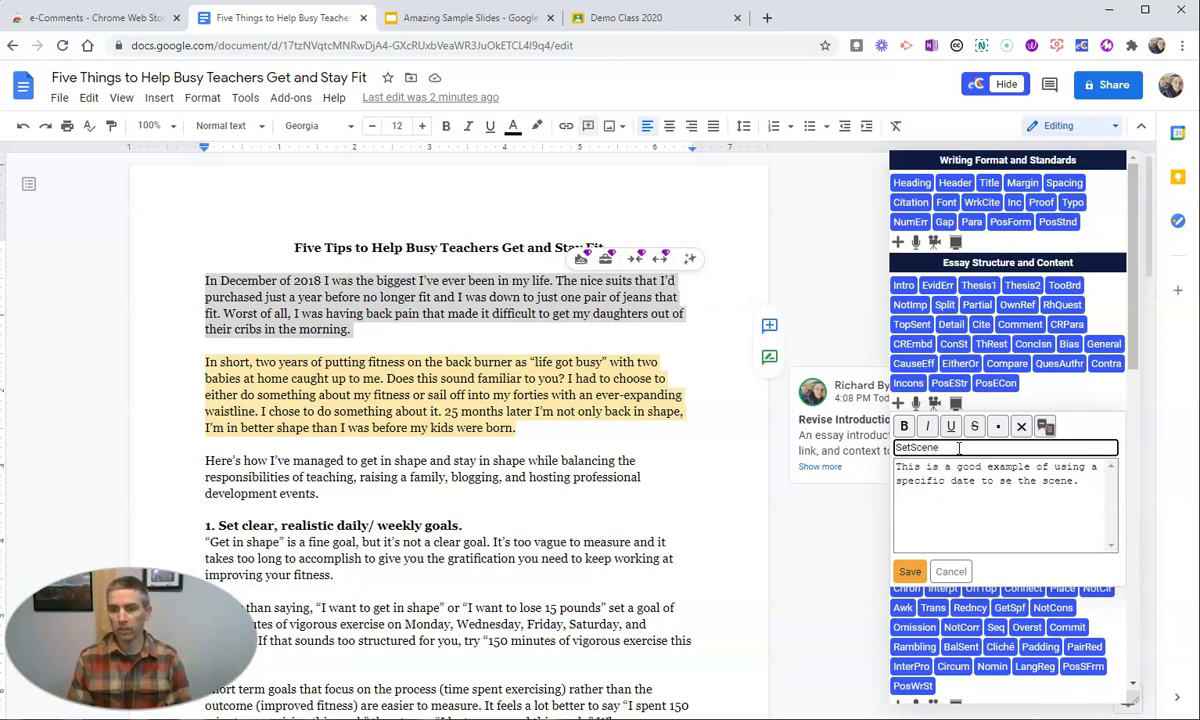
pyautogui.click(912, 572)
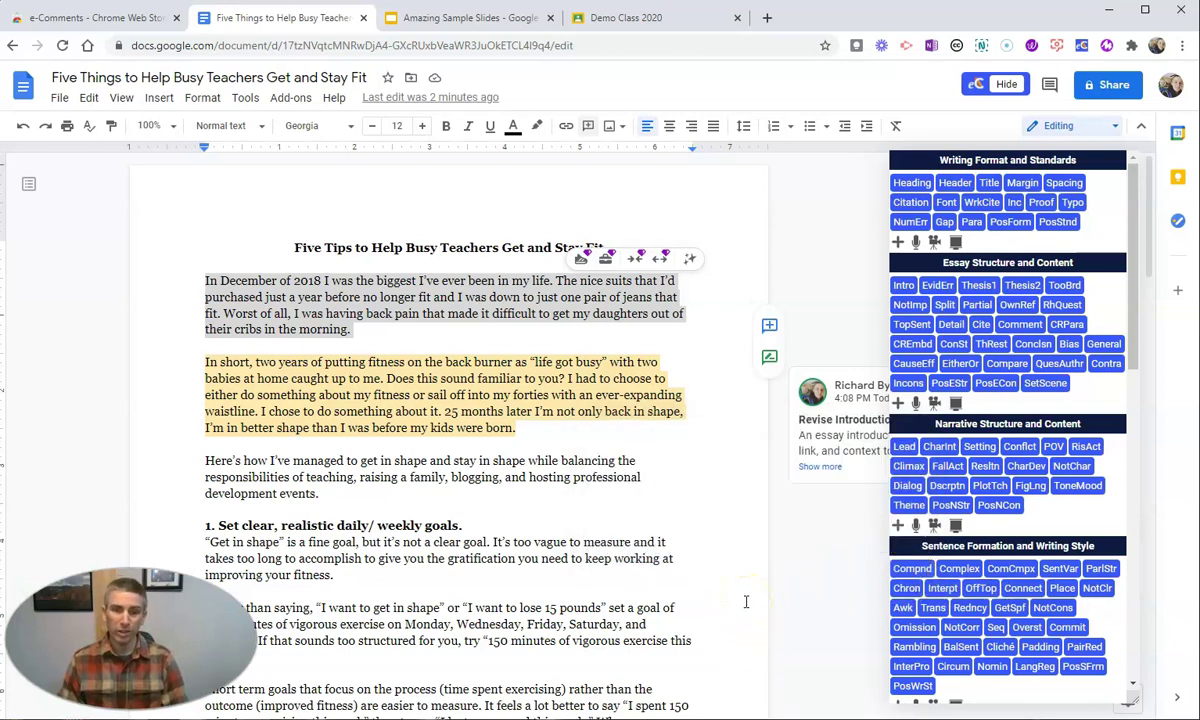
pyautogui.click(1051, 388)
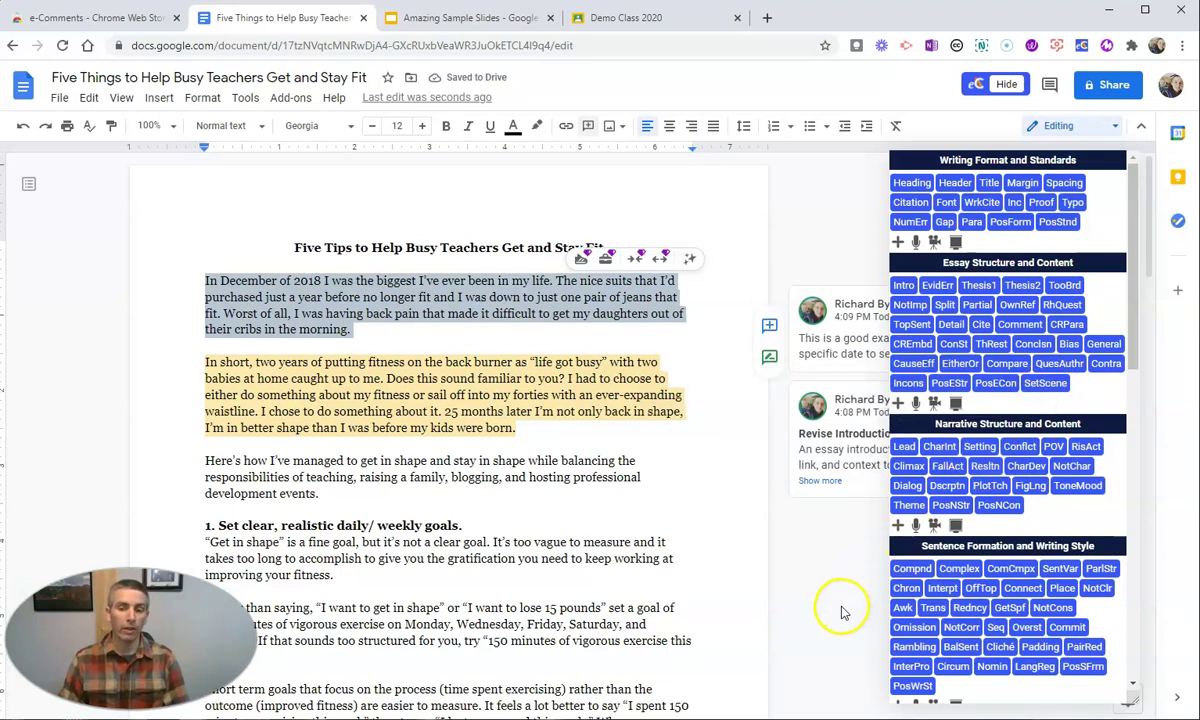
pyautogui.rightClick(1057, 392)
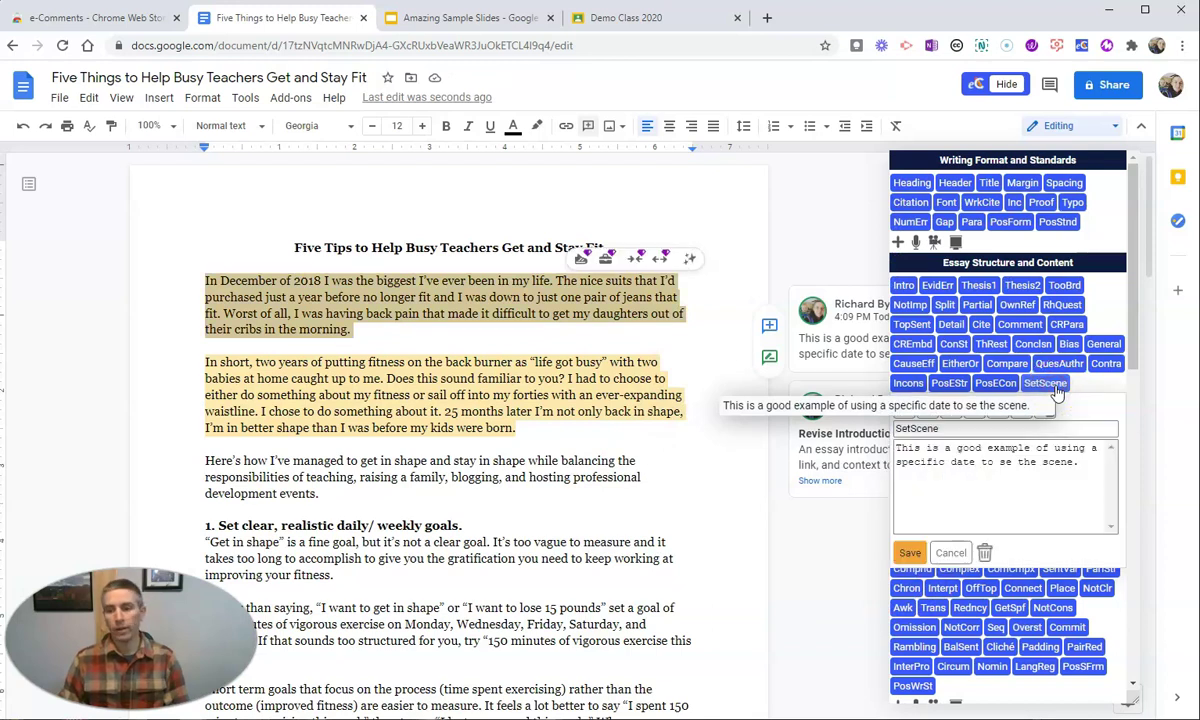
pyautogui.click(915, 448)
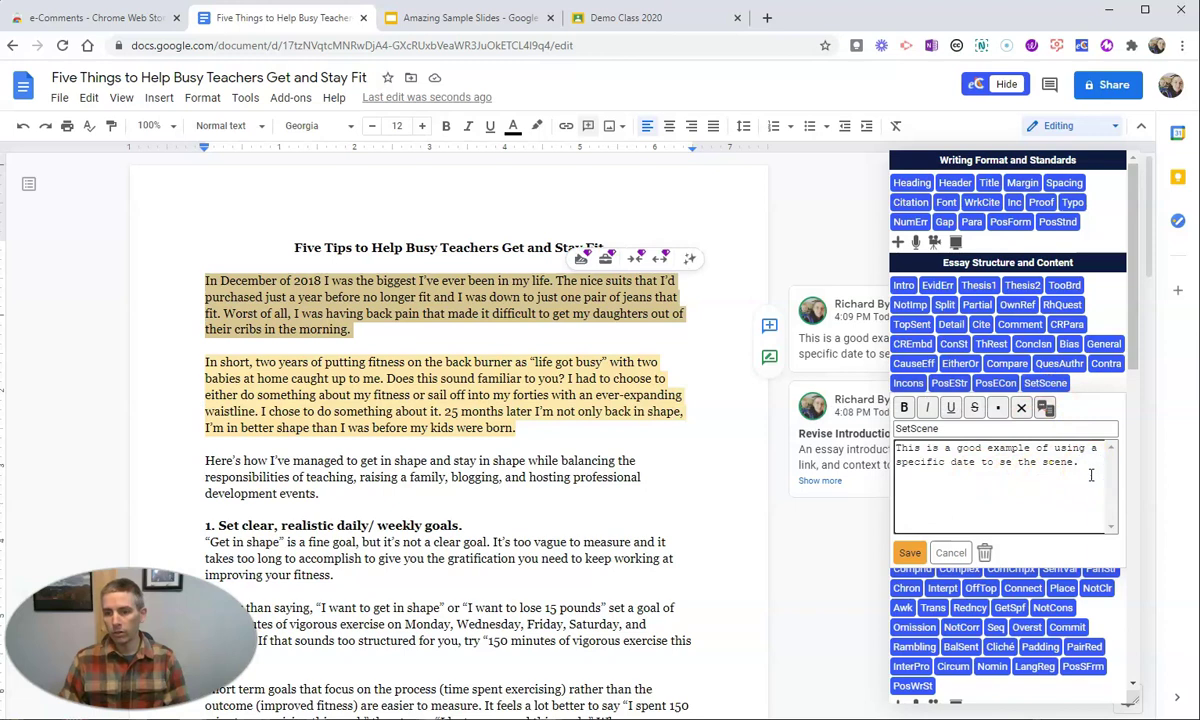
pyautogui.press('Return')
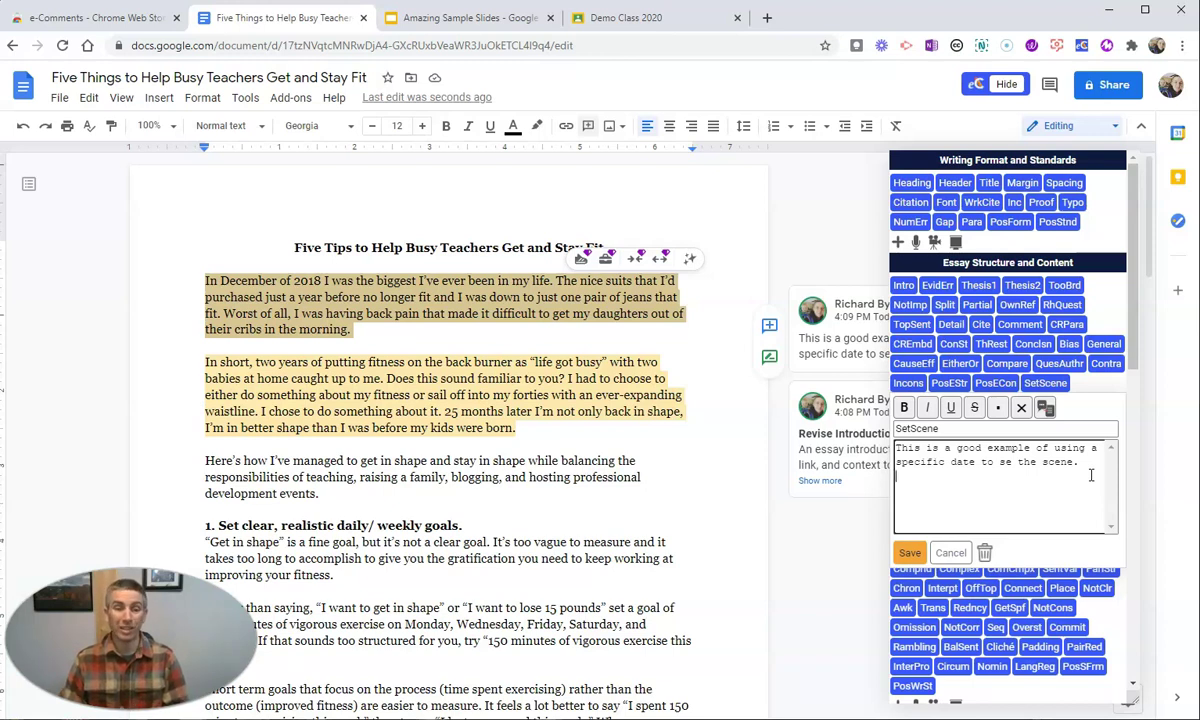
pyautogui.press('Return')
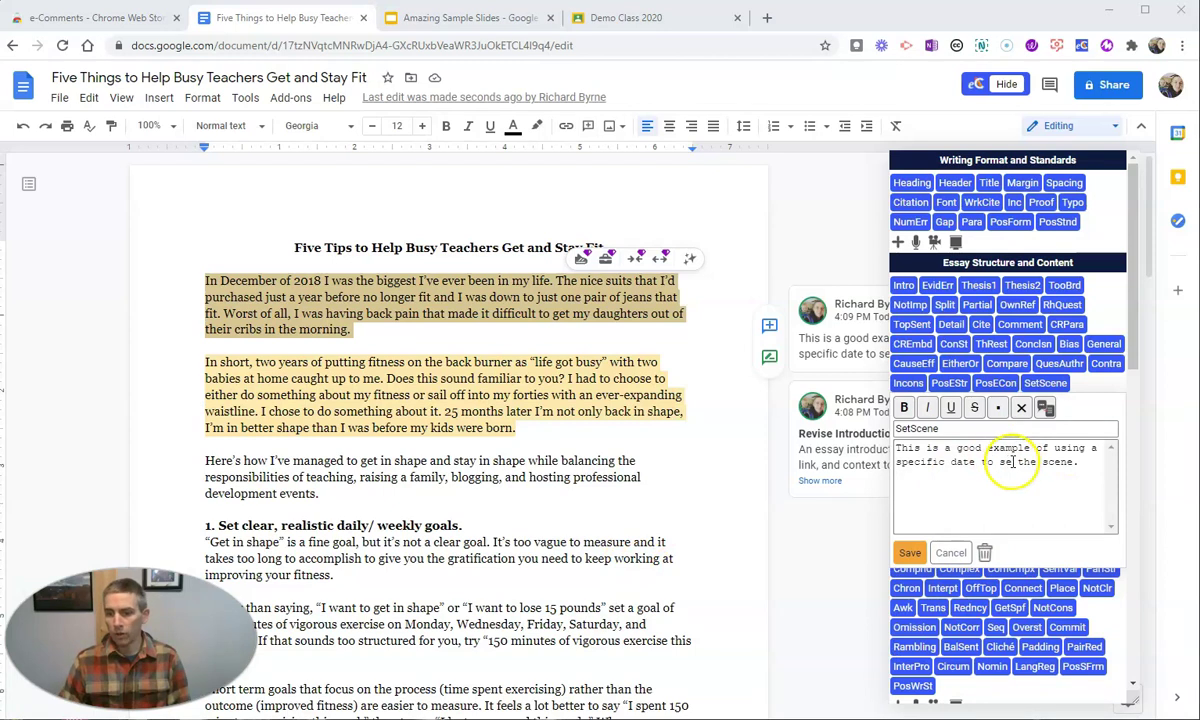
pyautogui.click(1087, 465)
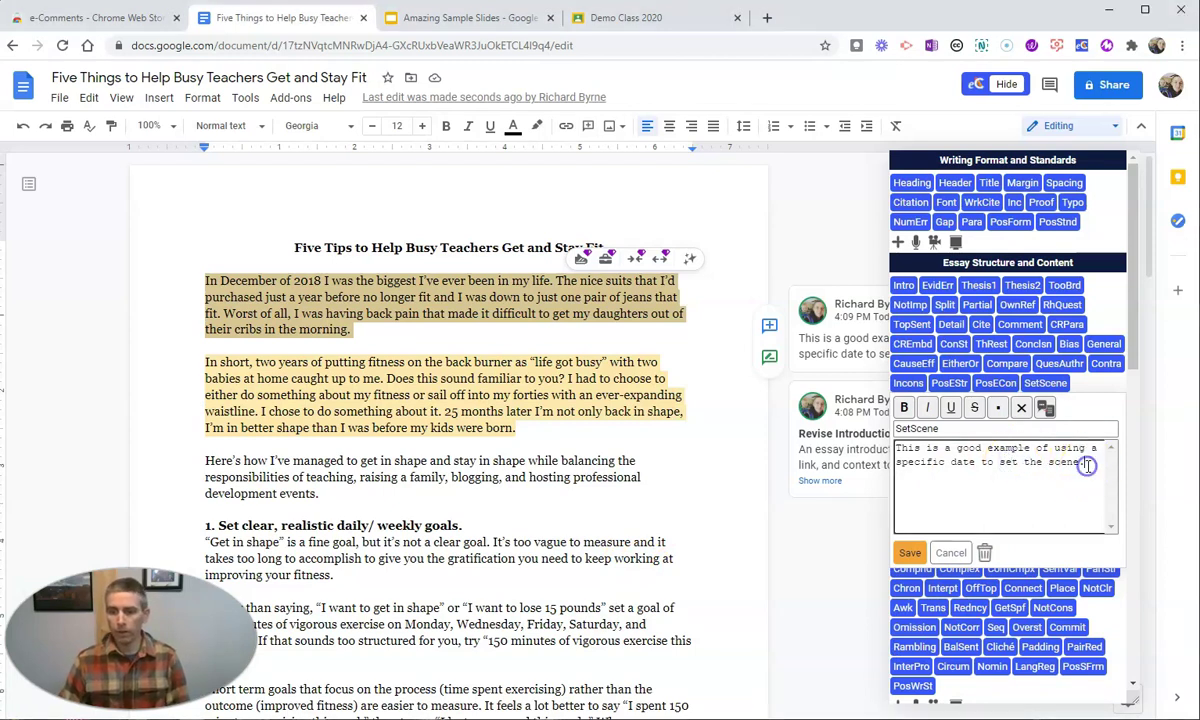
pyautogui.write('https://www.youtube.com/watch?v=d9nK_DraCPQ')
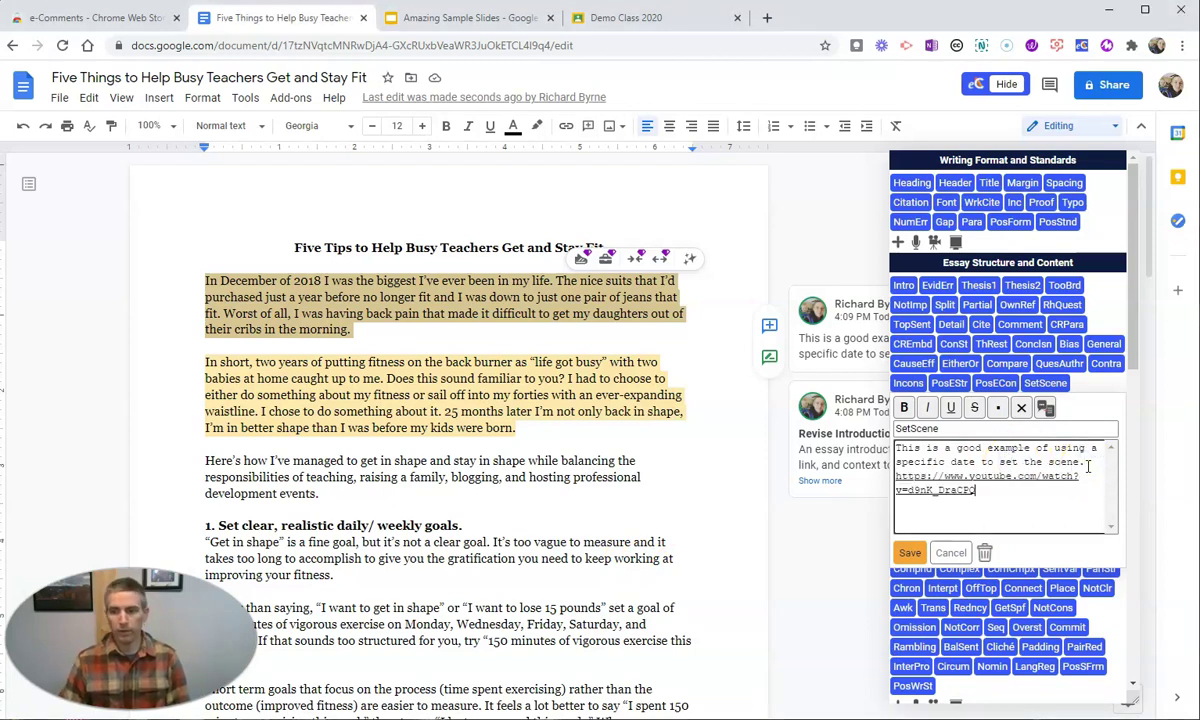
pyautogui.click(910, 553)
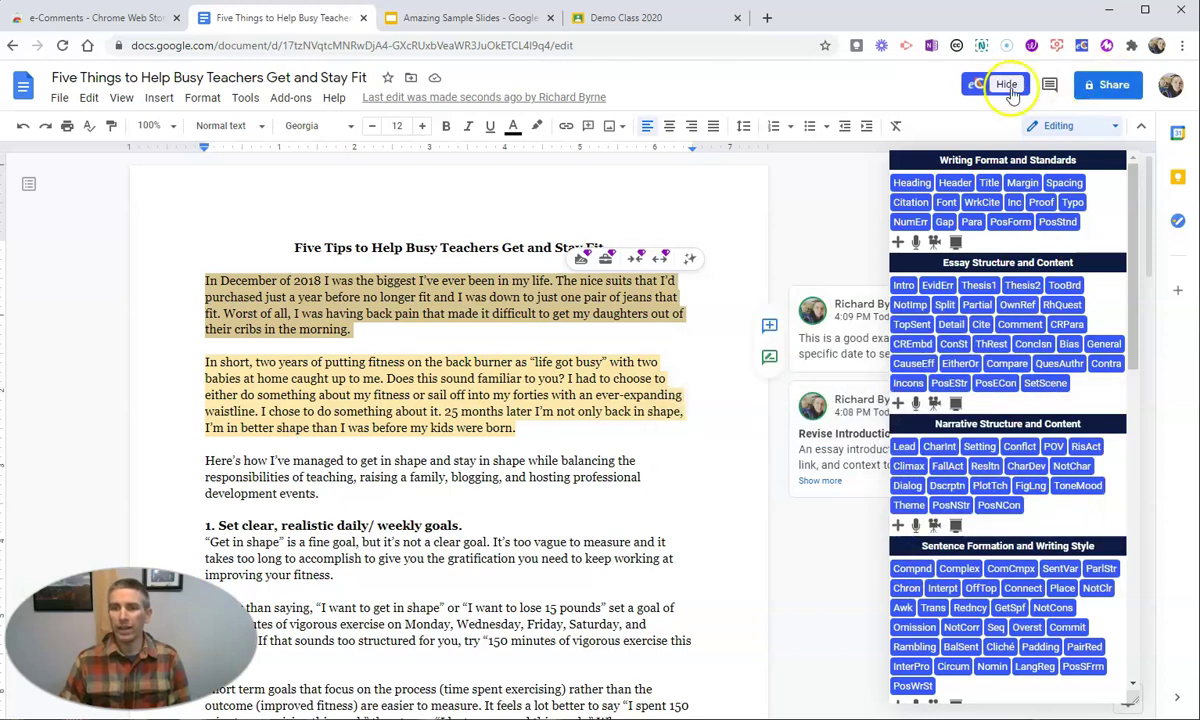
# Step: Hide the e-Comments bank and delete the outdated comment thread beside the first paragraph
pyautogui.click(1007, 85)
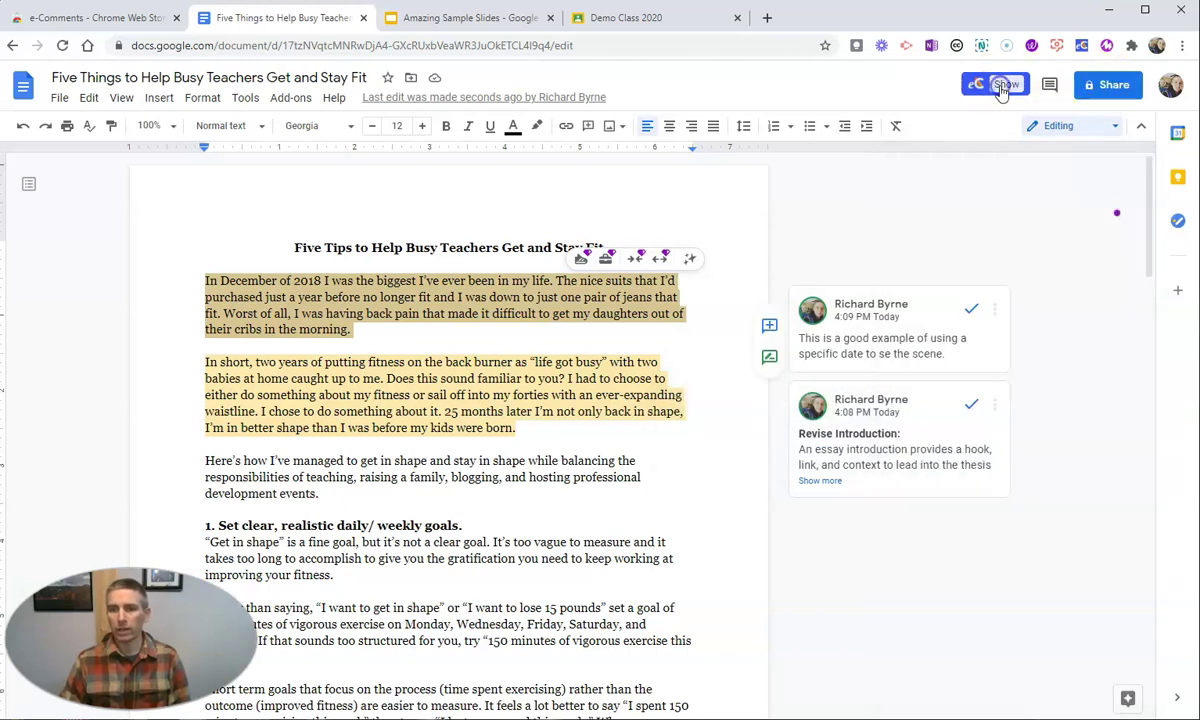
pyautogui.click(898, 340)
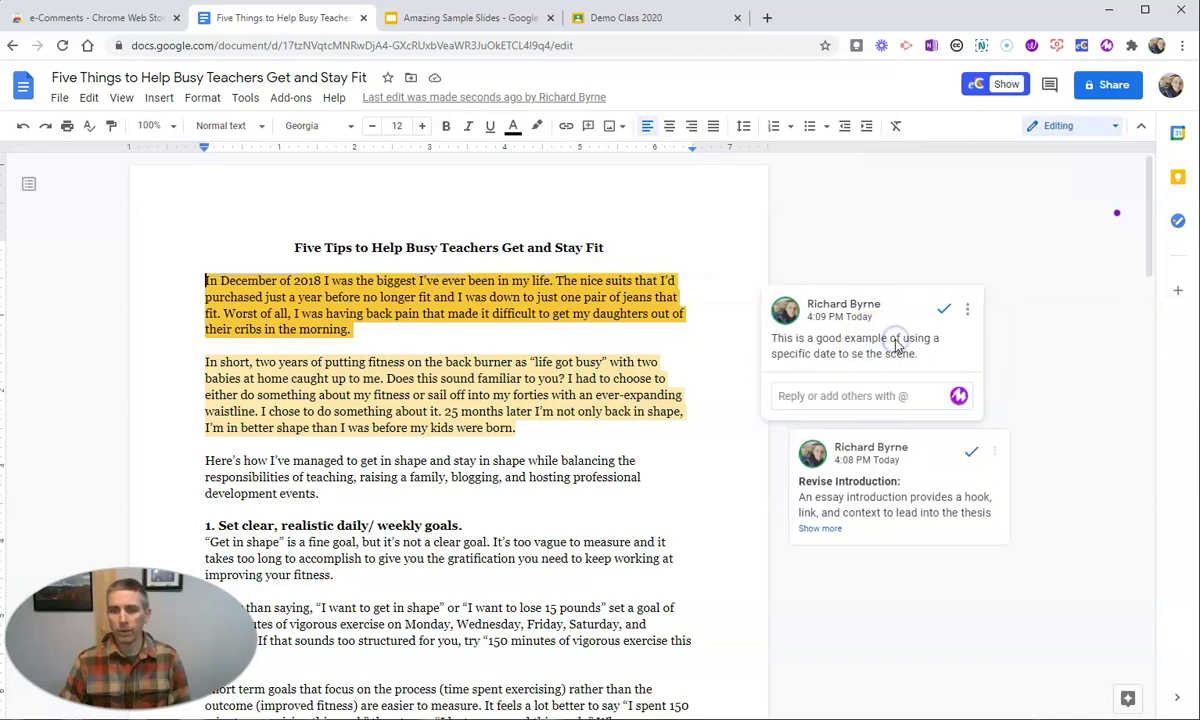
pyautogui.click(967, 312)
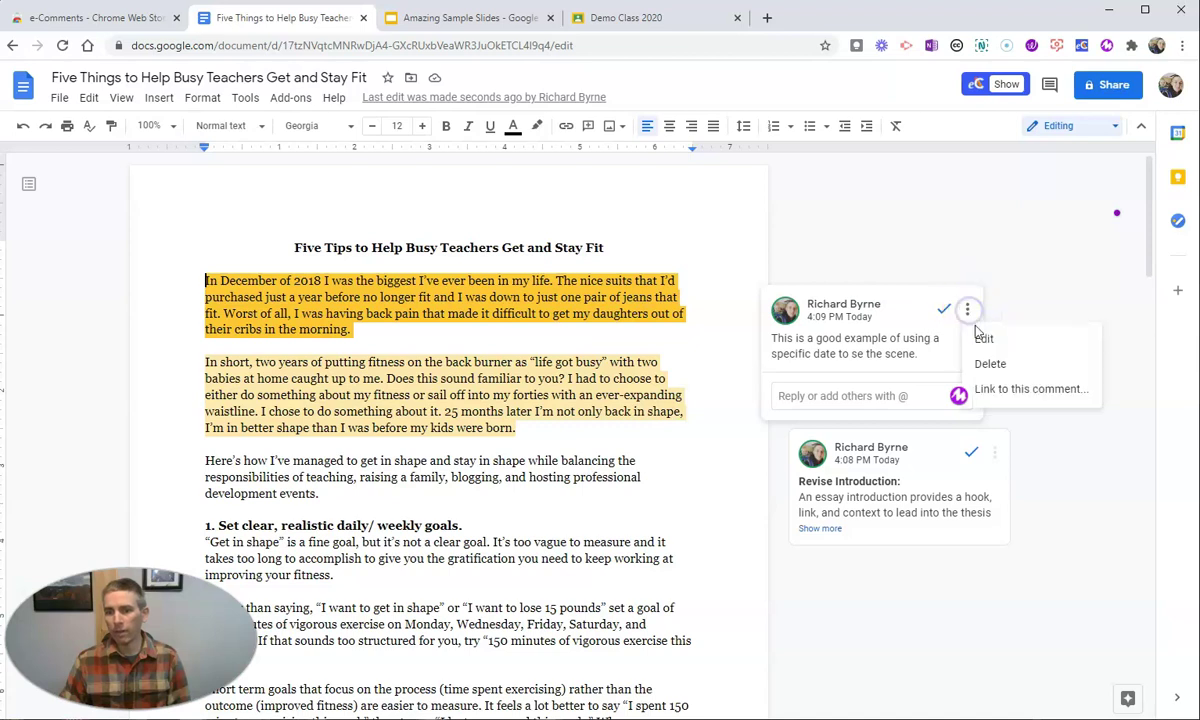
pyautogui.click(993, 364)
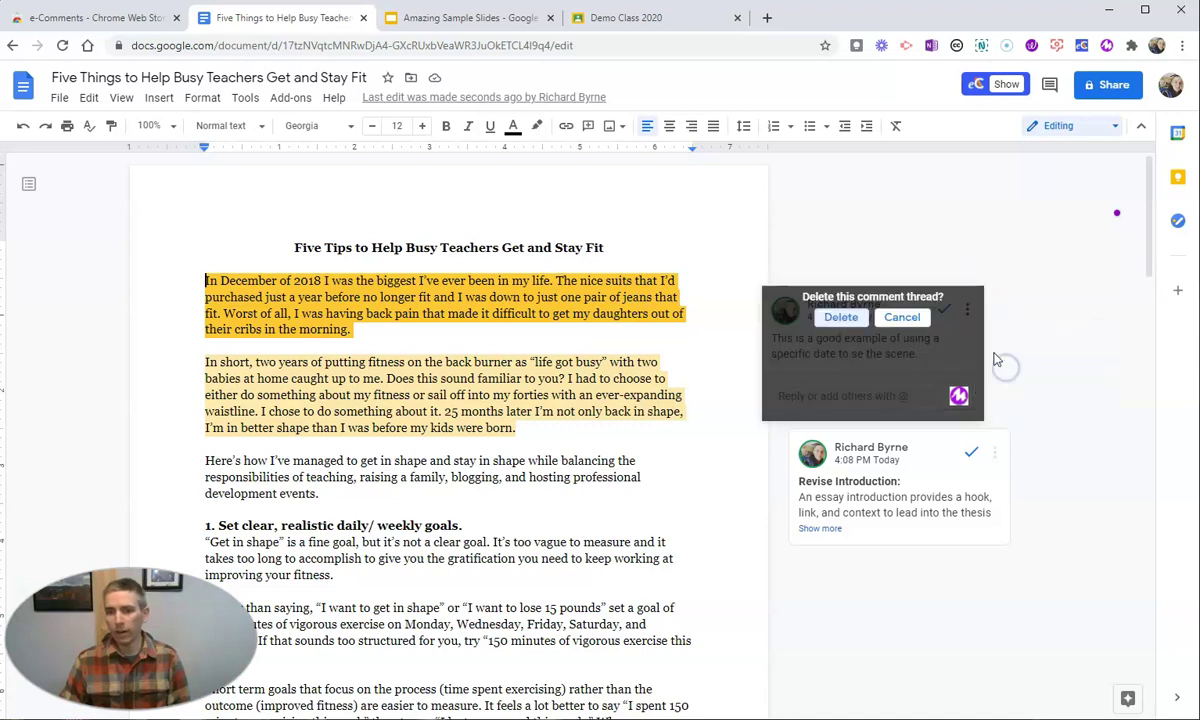
pyautogui.click(841, 317)
# Step: Reselect the whole first paragraph, show the e-Comments bank, and attach the updated SetScene comment to it
pyautogui.moveTo(350, 329); pyautogui.dragTo(169, 270)
pyautogui.click(993, 85)
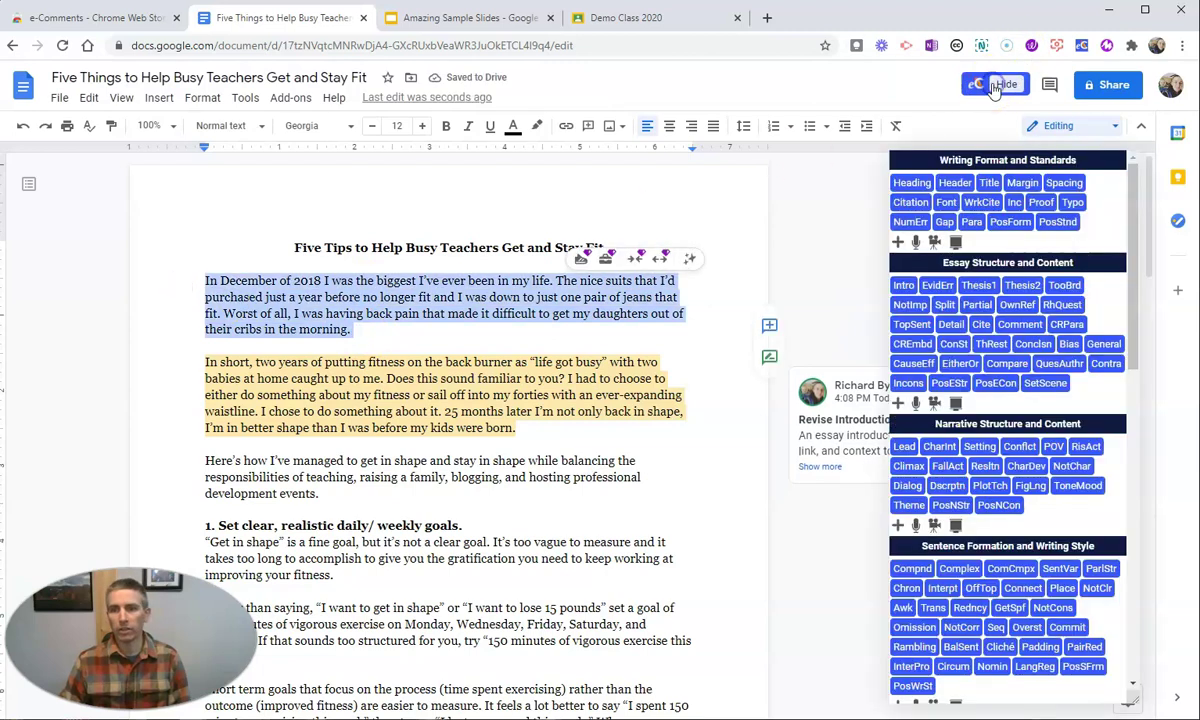
pyautogui.click(1063, 385)
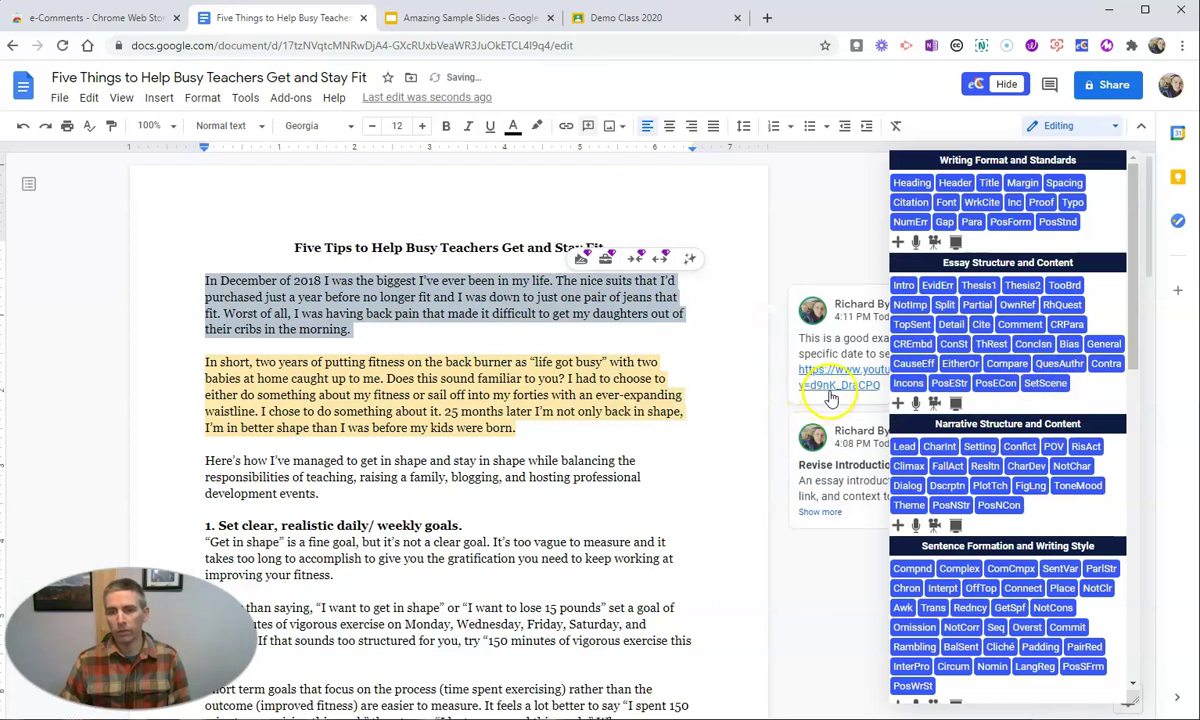
pyautogui.moveTo(830, 396)
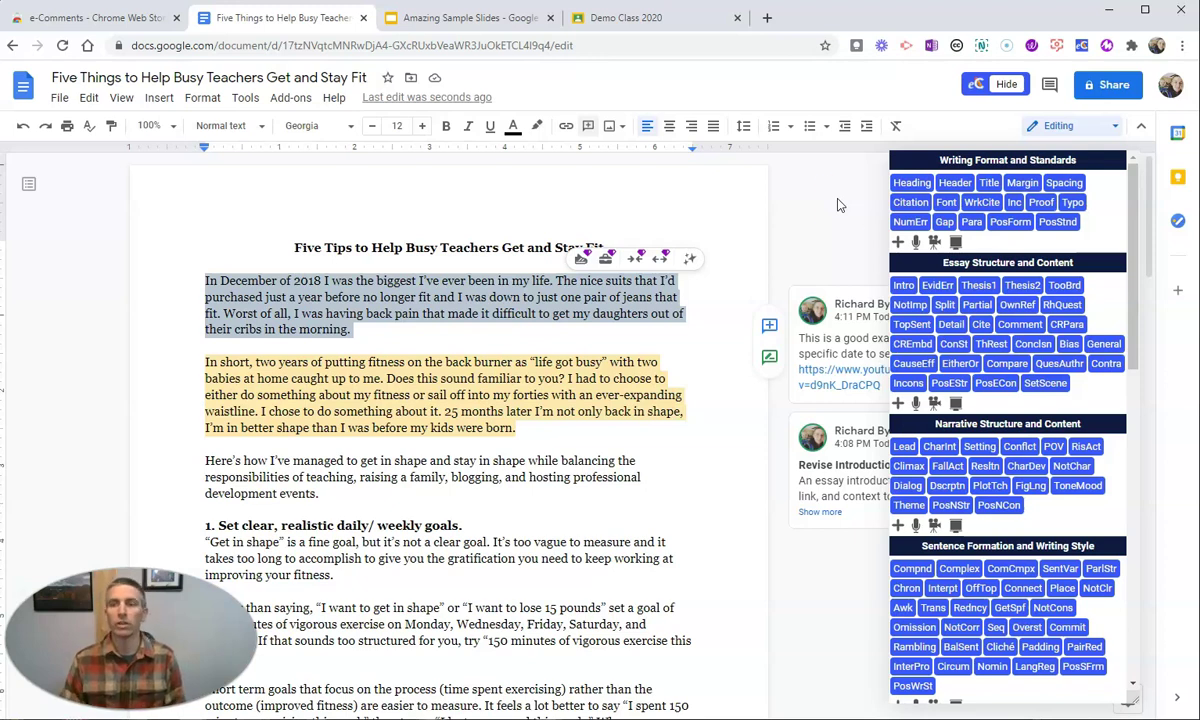
# Step: Switch the e-Comments bank to the empty Custom 1 comment set
pyautogui.scroll(-10, 1060, 430)
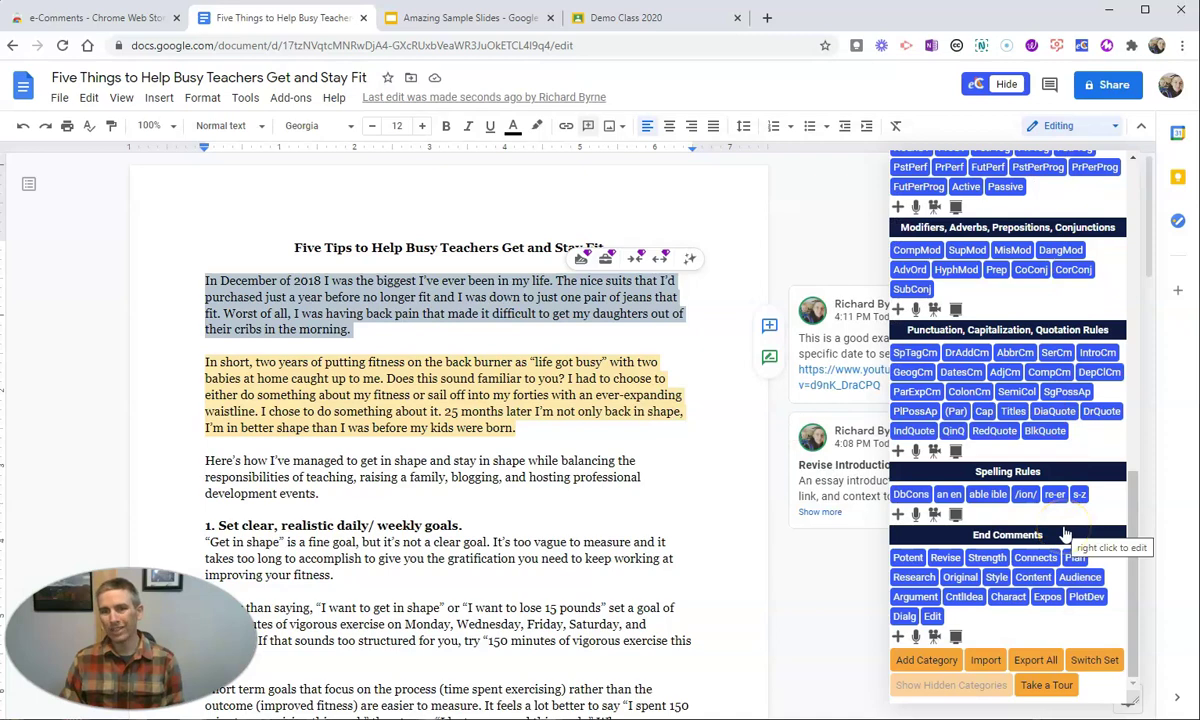
pyautogui.click(1012, 330)
pyautogui.scroll(7, 1020, 370)
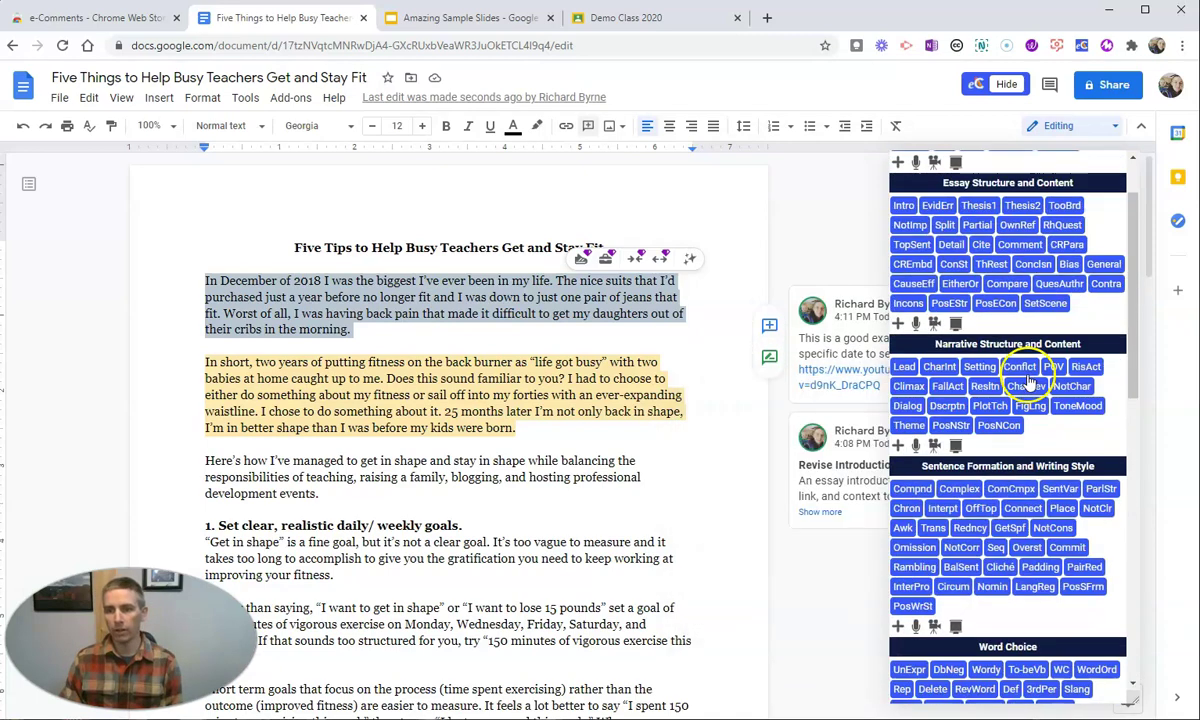
pyautogui.scroll(-7, 1035, 390)
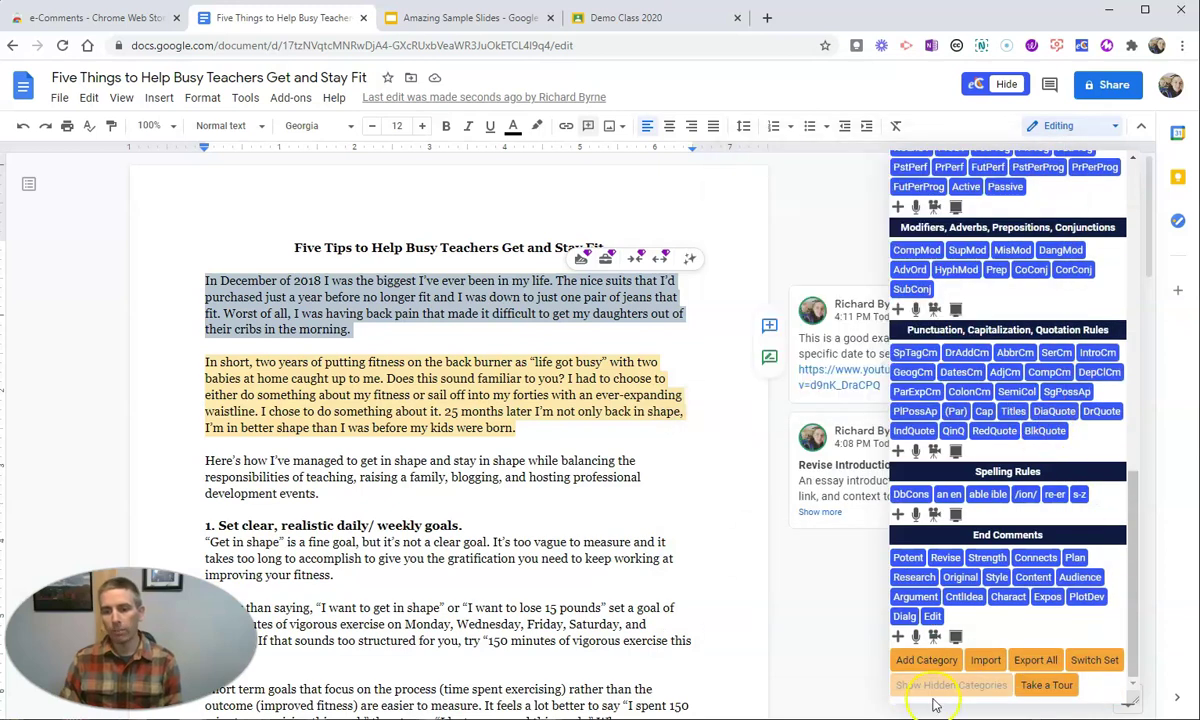
pyautogui.click(1097, 661)
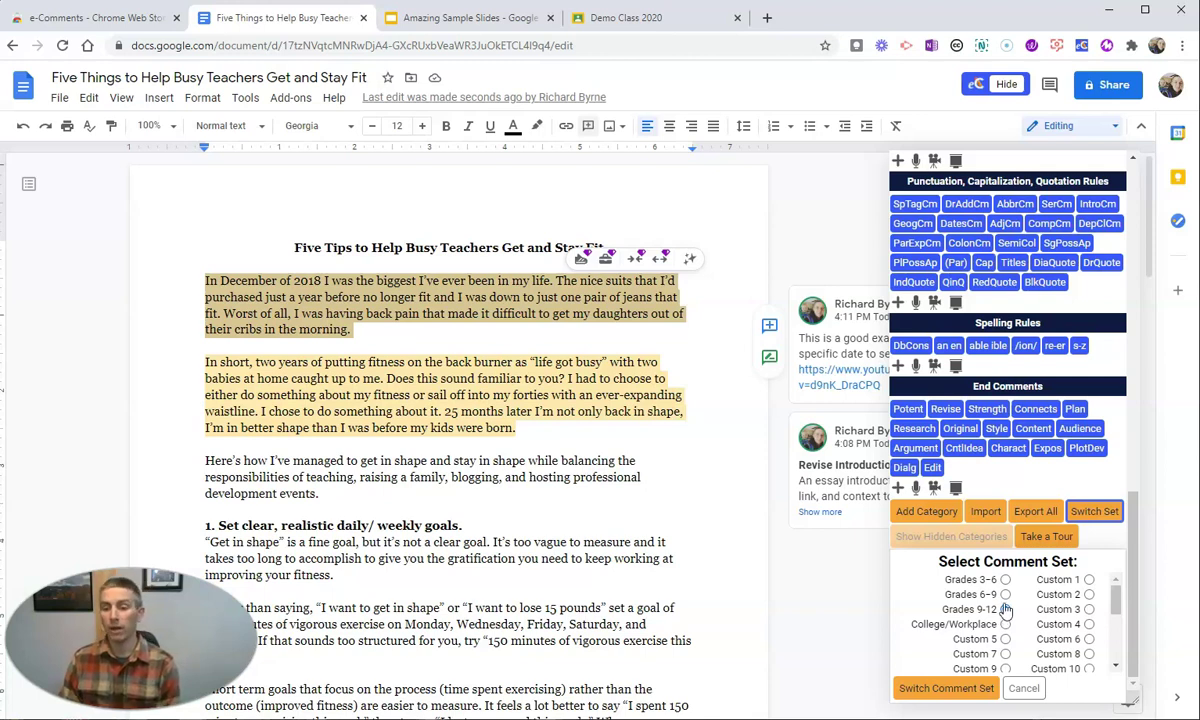
pyautogui.click(1005, 594)
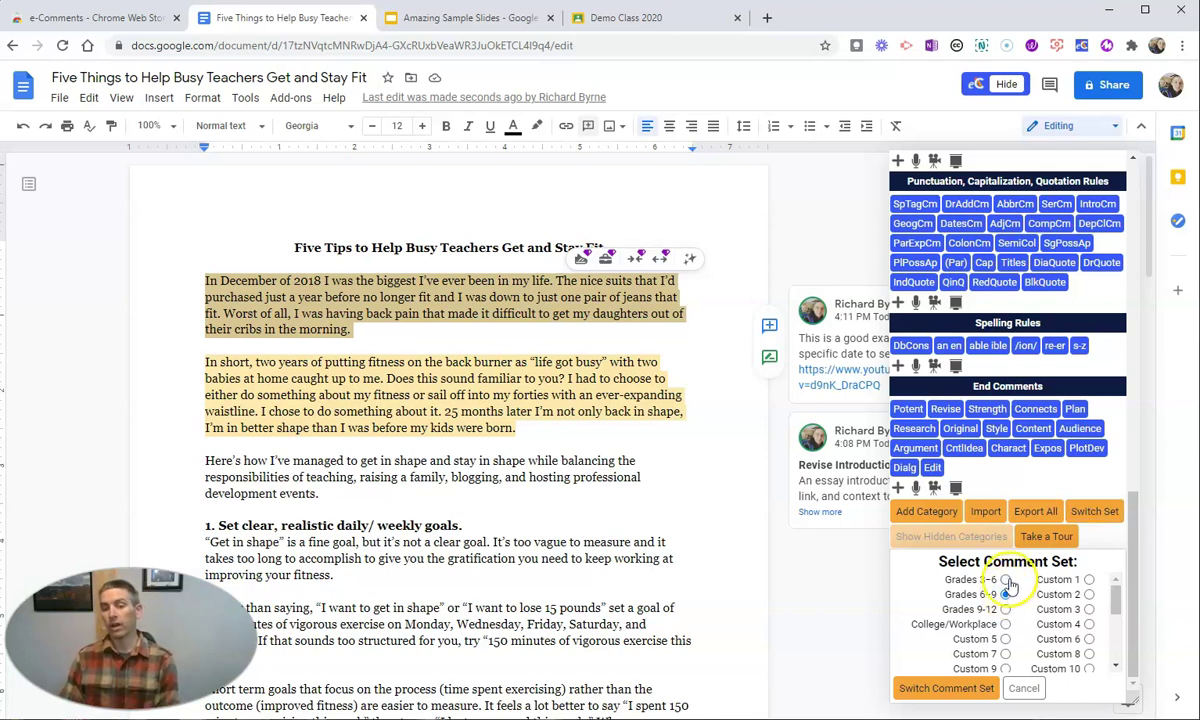
pyautogui.click(1005, 579)
pyautogui.click(1006, 624)
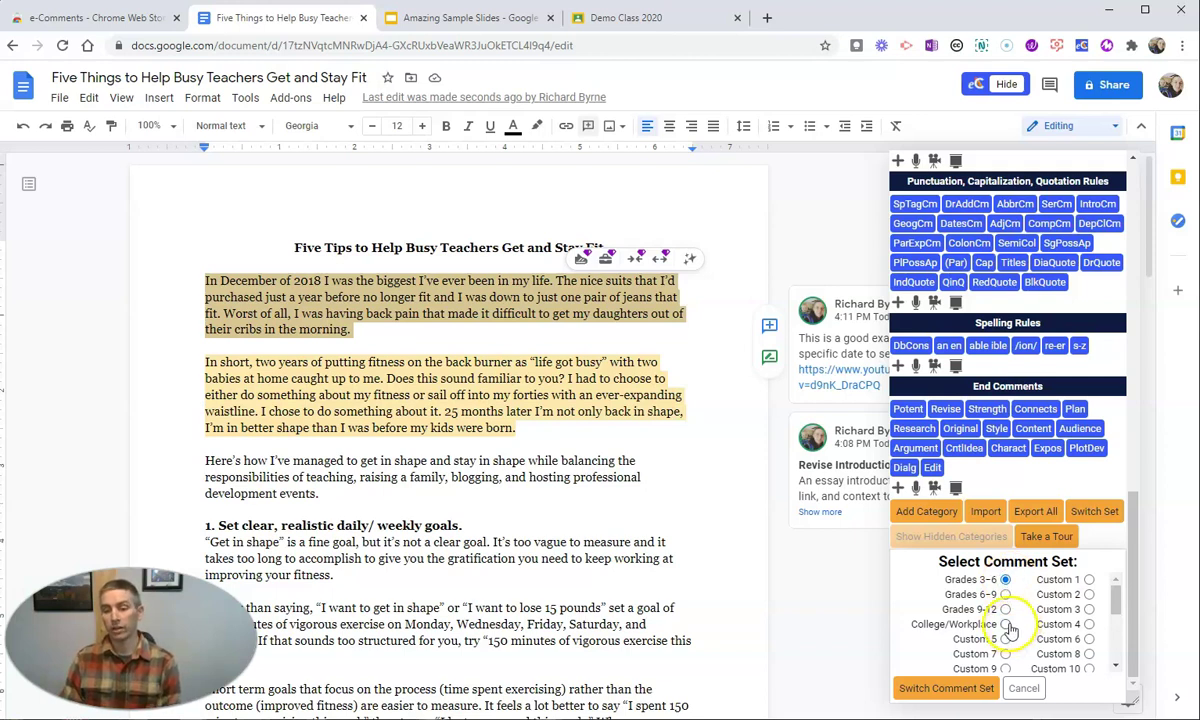
pyautogui.click(1005, 609)
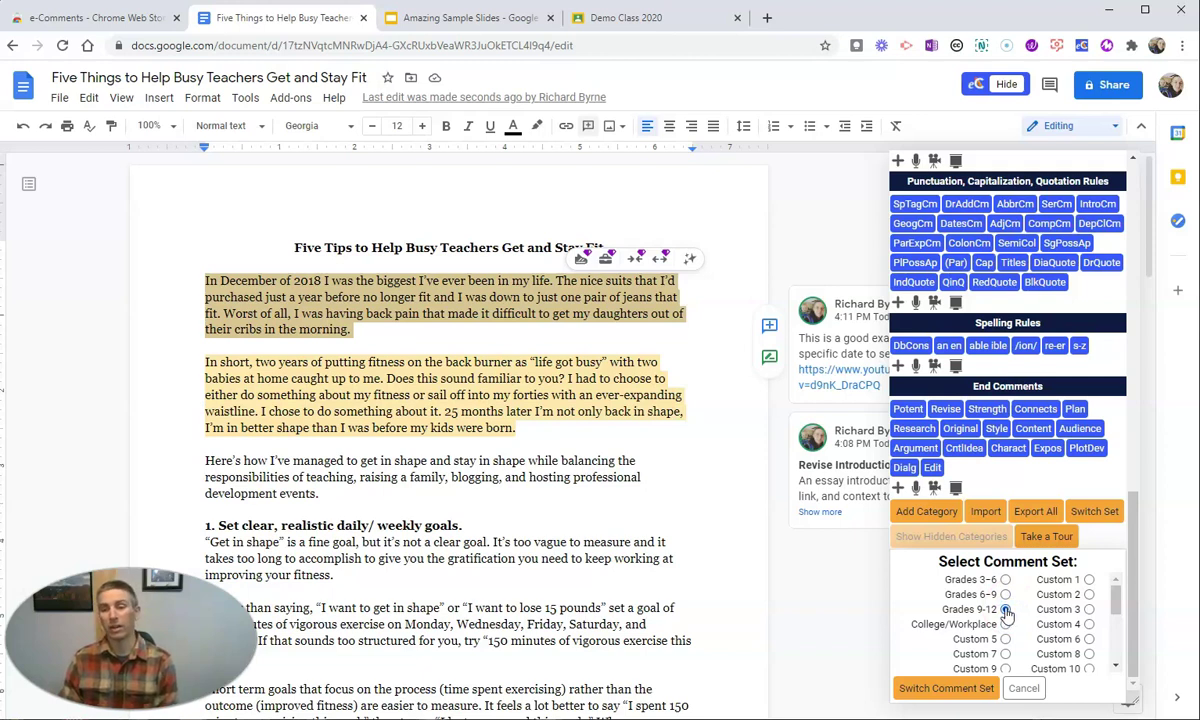
pyautogui.click(1089, 581)
pyautogui.scroll(-5, 1087, 590)
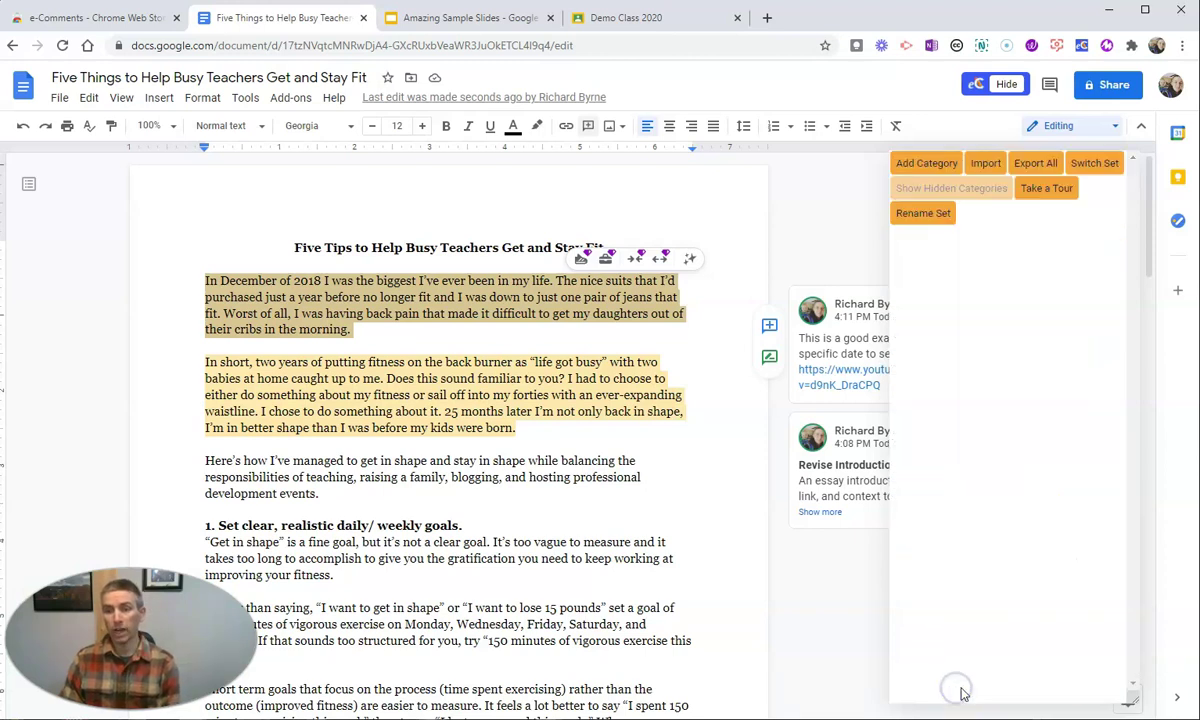
# Step: Add two categories named Introduction and Conclusion to the custom comment set
pyautogui.click(931, 165)
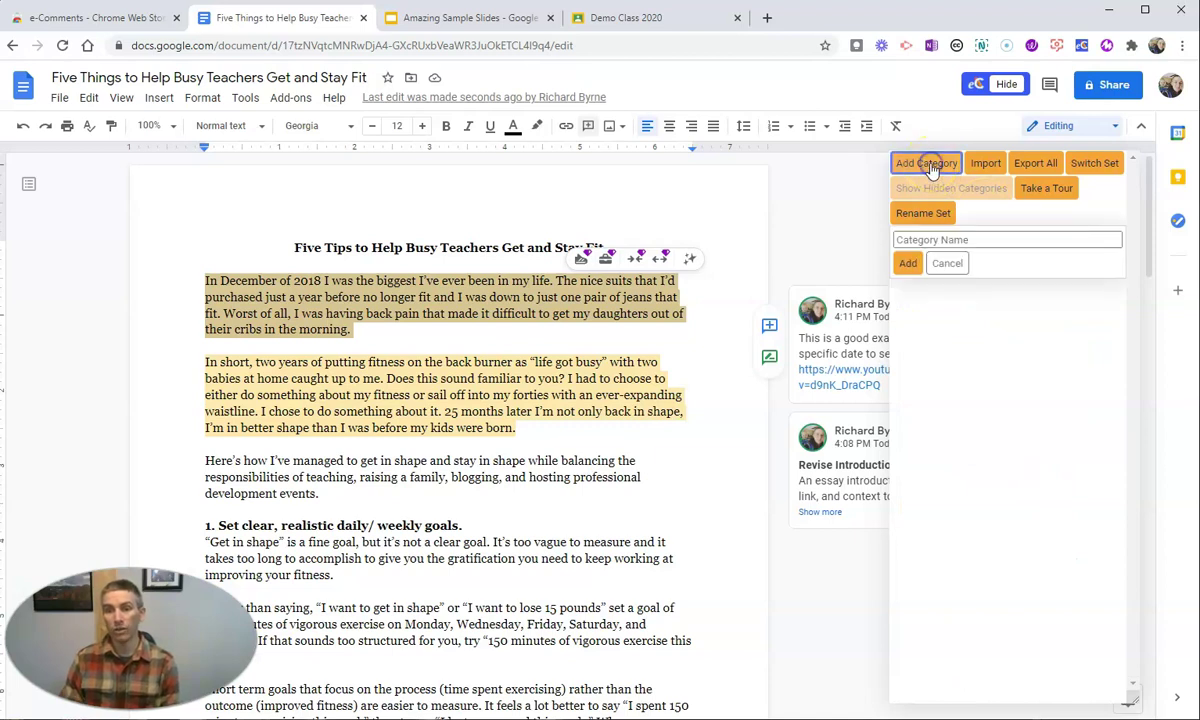
pyautogui.click(950, 240)
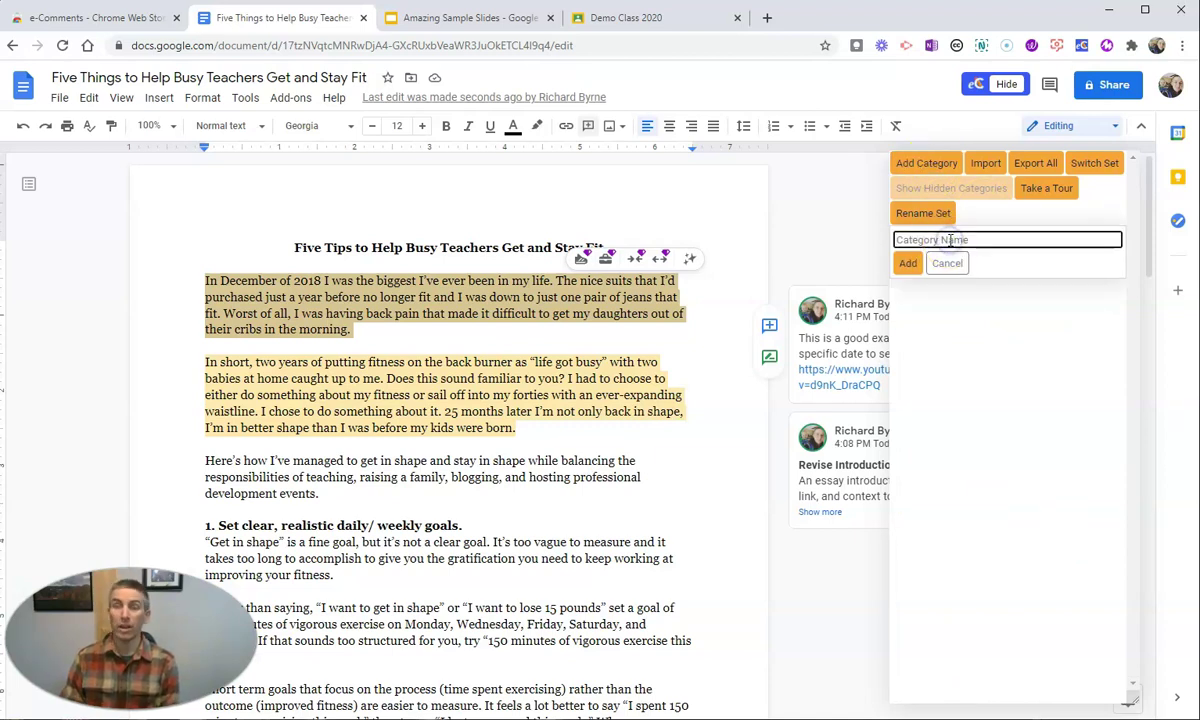
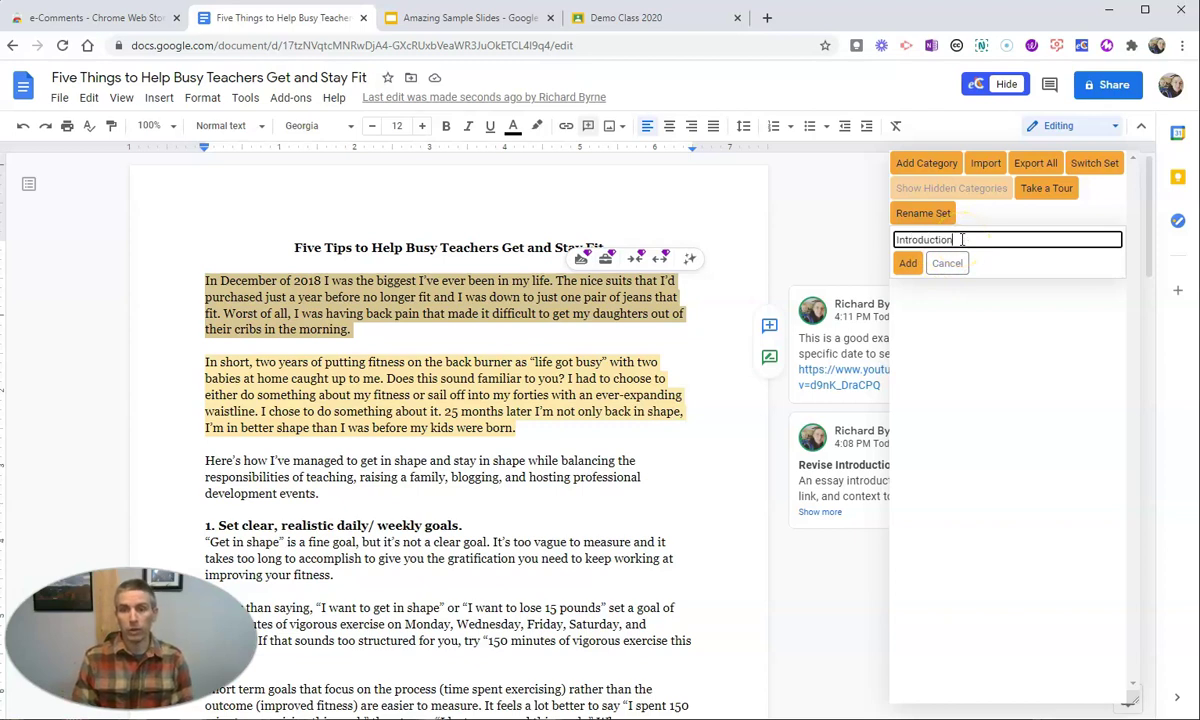
pyautogui.click(907, 263)
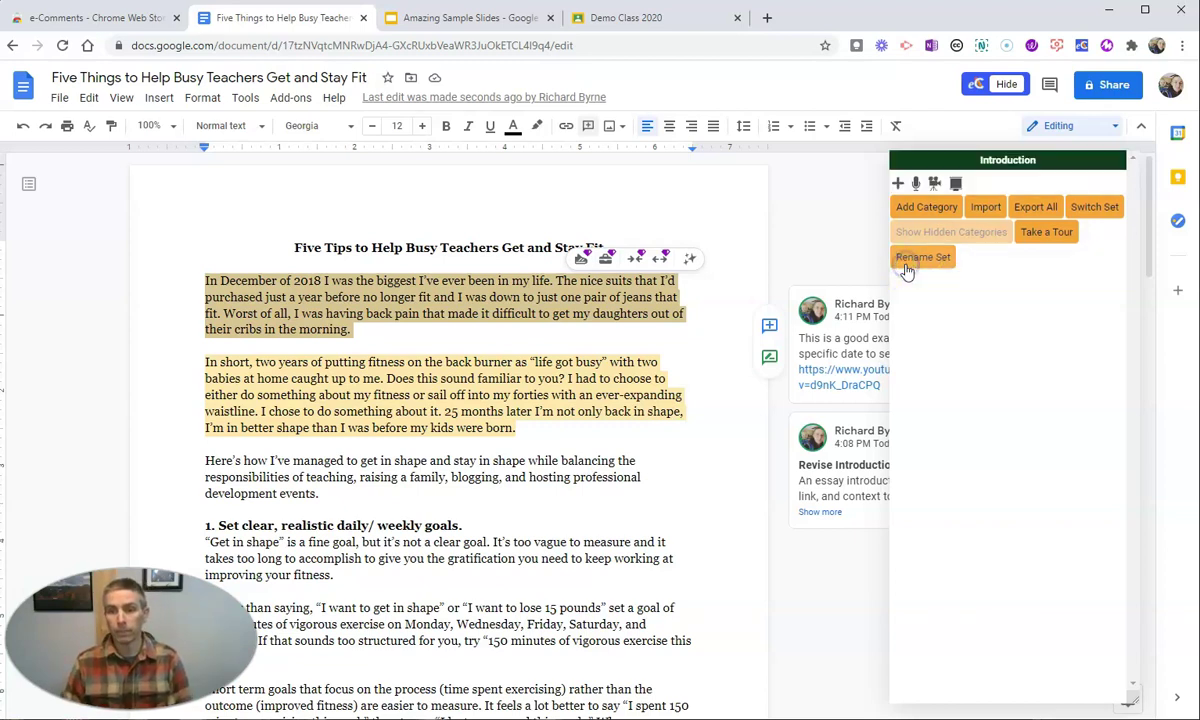
pyautogui.click(928, 207)
pyautogui.click(963, 283)
pyautogui.write('Conclusion')
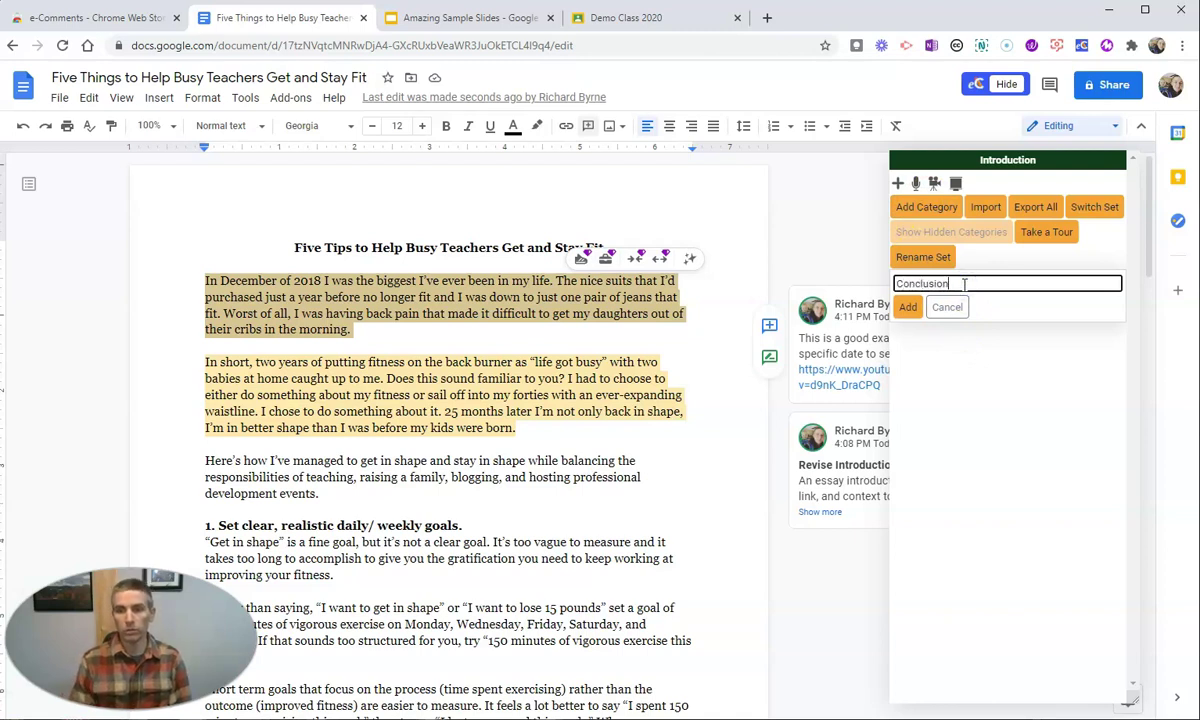
pyautogui.click(908, 309)
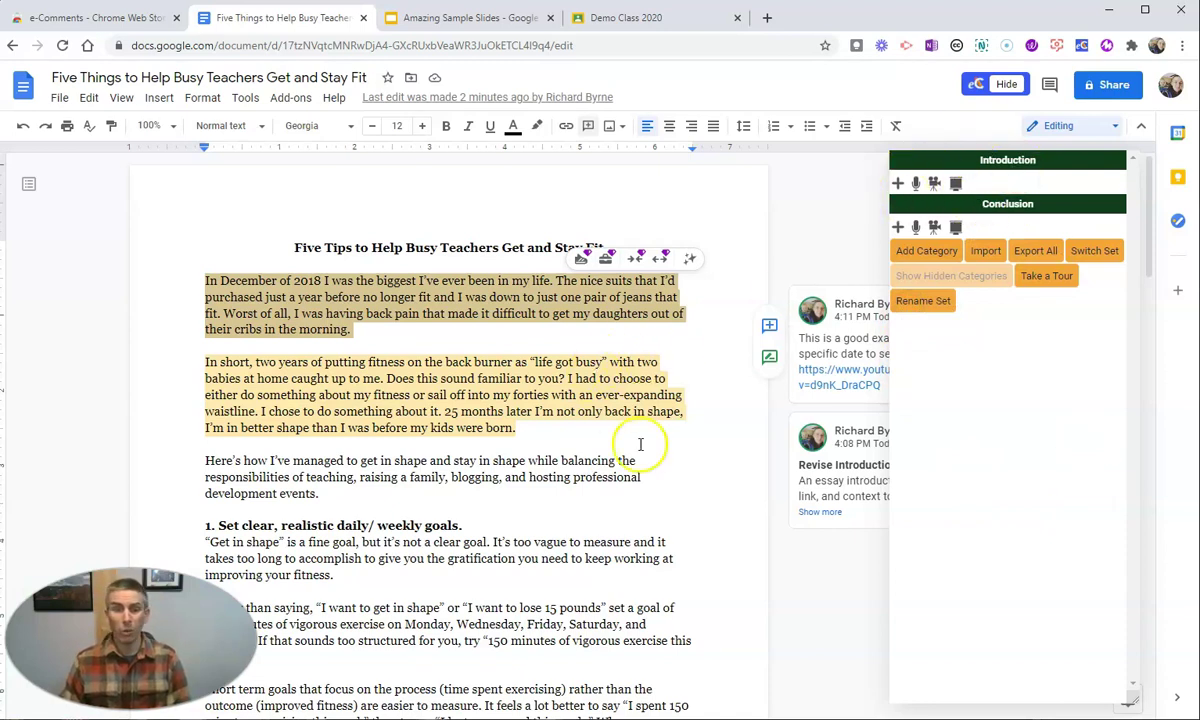
# Step: Start a new comment in the Introduction category with the abbreviation SetScene2
pyautogui.click(702, 383)
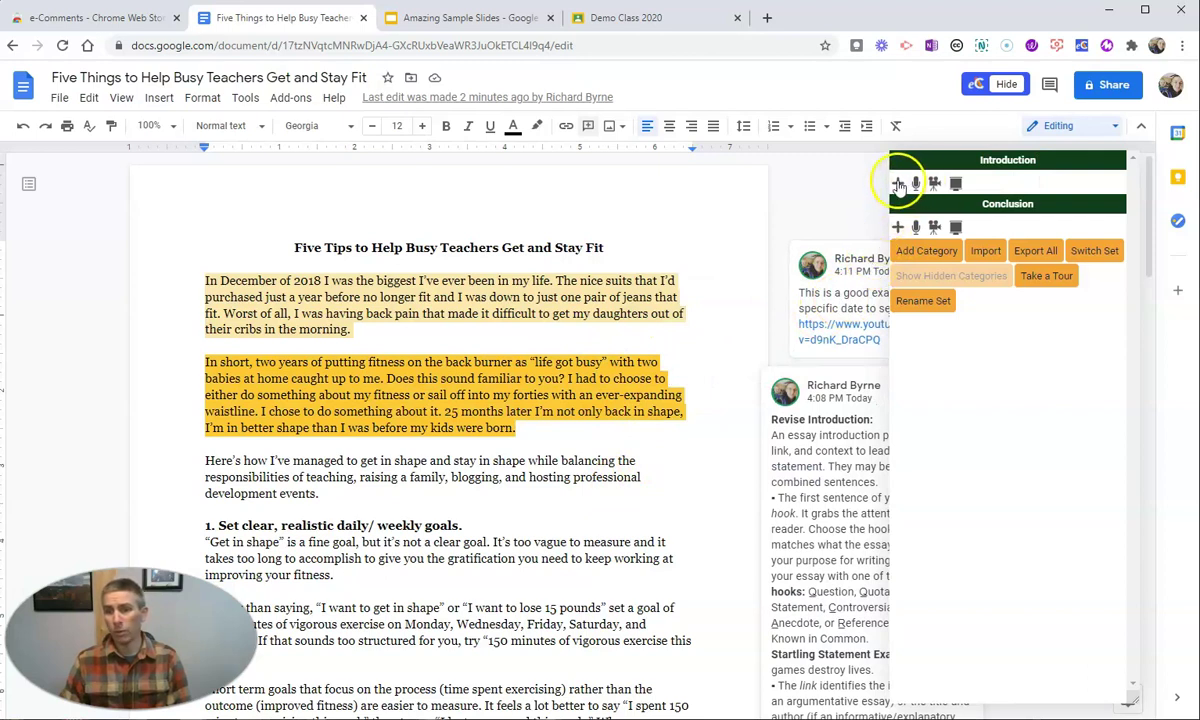
pyautogui.click(898, 184)
pyautogui.click(959, 228)
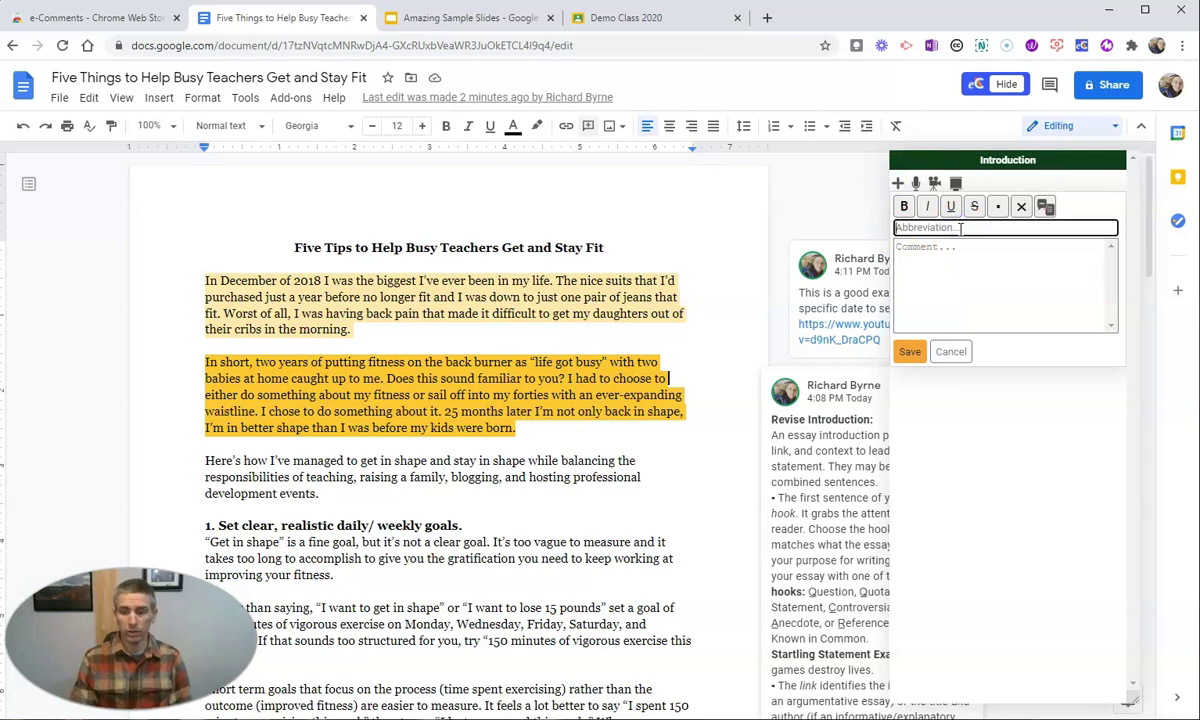
pyautogui.write('Use')
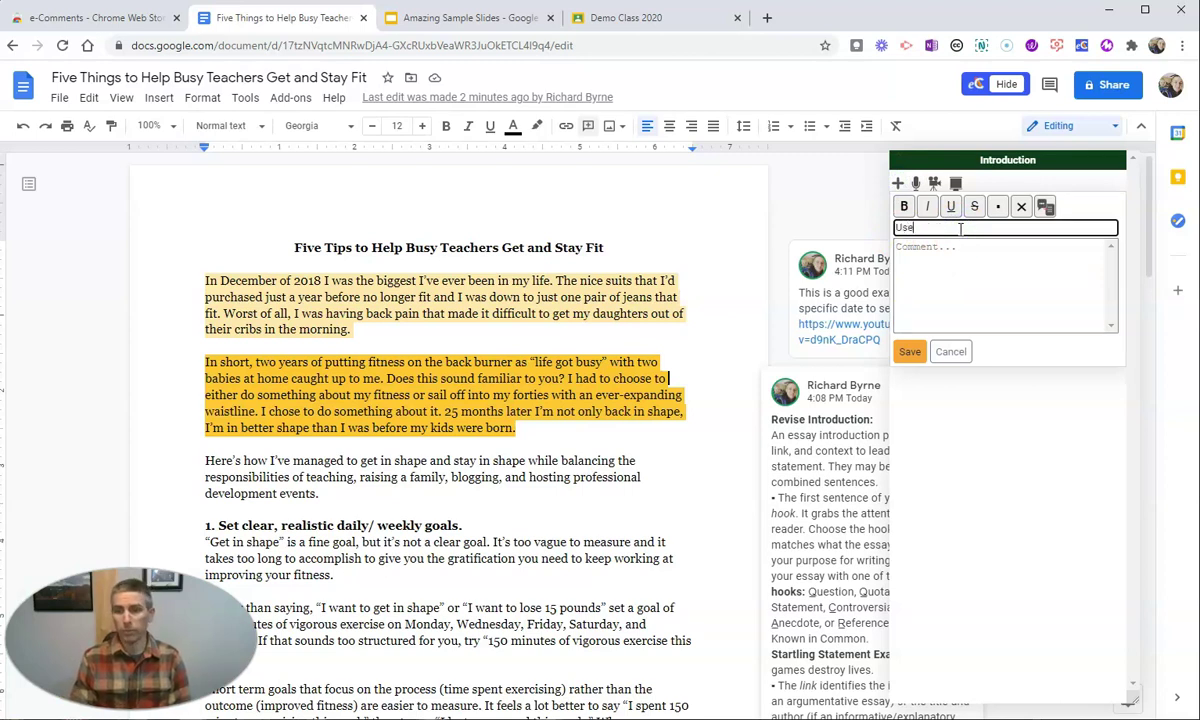
pyautogui.press('BackSpace')
pyautogui.press('BackSpace')
pyautogui.write('S')
pyautogui.write('c')
pyautogui.write('tS')
pyautogui.write('cen')
pyautogui.write('e')
pyautogui.write('2')
# Step: Enter "This is a good job of setting the scene." as the SetScene2 comment text and save it
pyautogui.click(976, 249)
pyautogui.write('This is ')
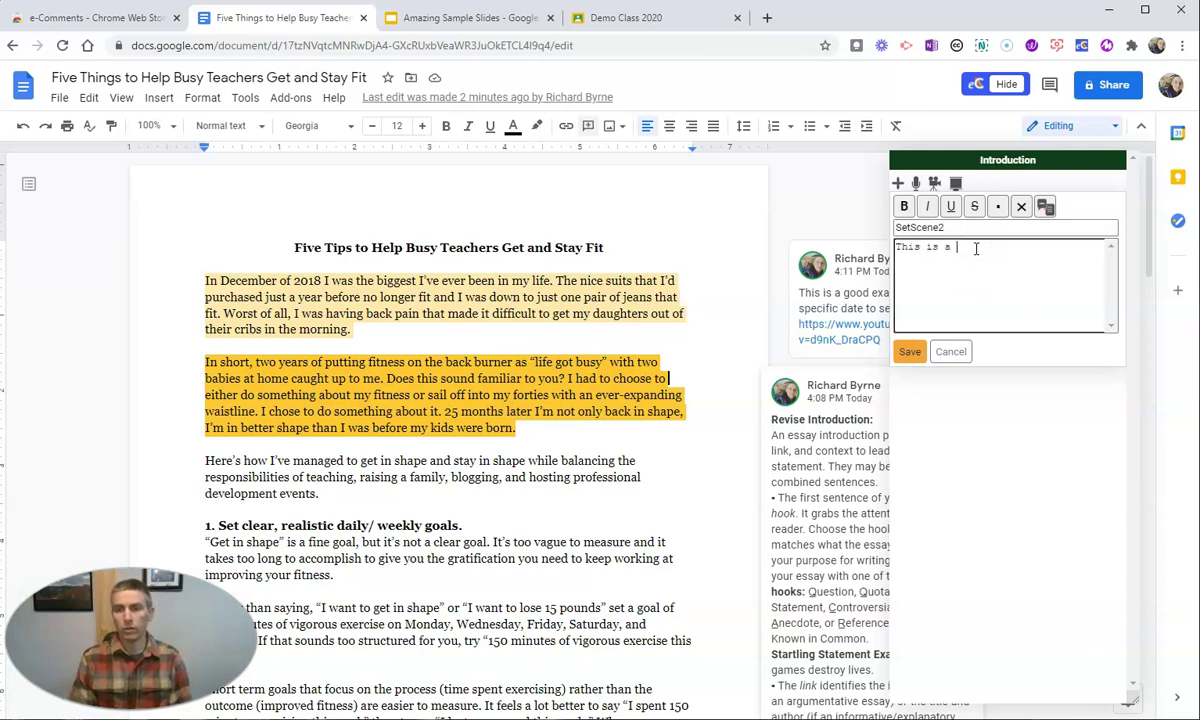
pyautogui.write('a good eob of setting the scie')
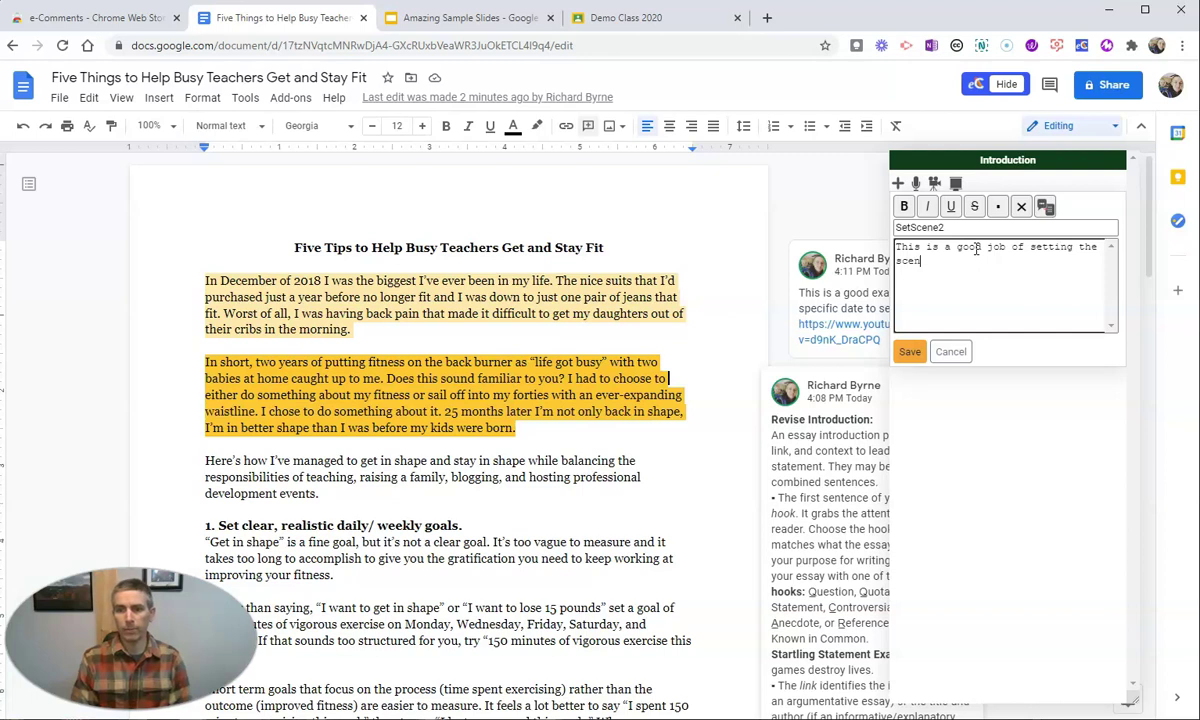
pyautogui.click(909, 351)
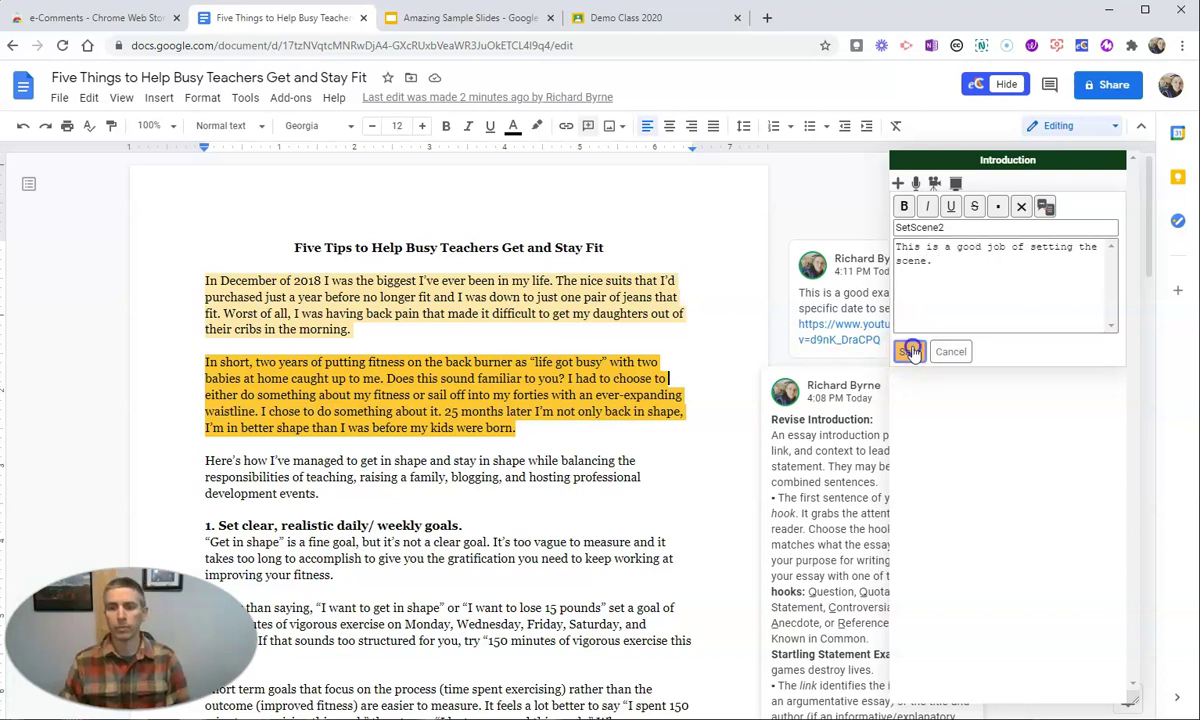
pyautogui.moveTo(930, 198)
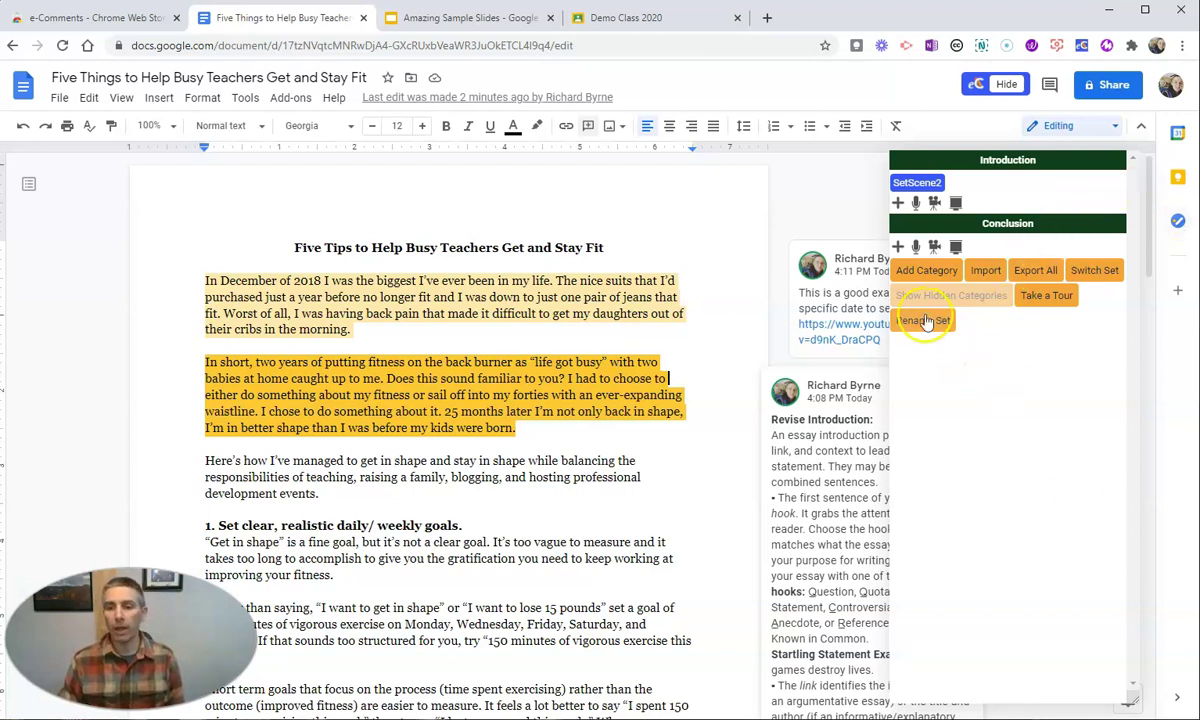
# Step: Switch the e-Comments bank back to the Grades 9-12 comment set
pyautogui.click(1095, 274)
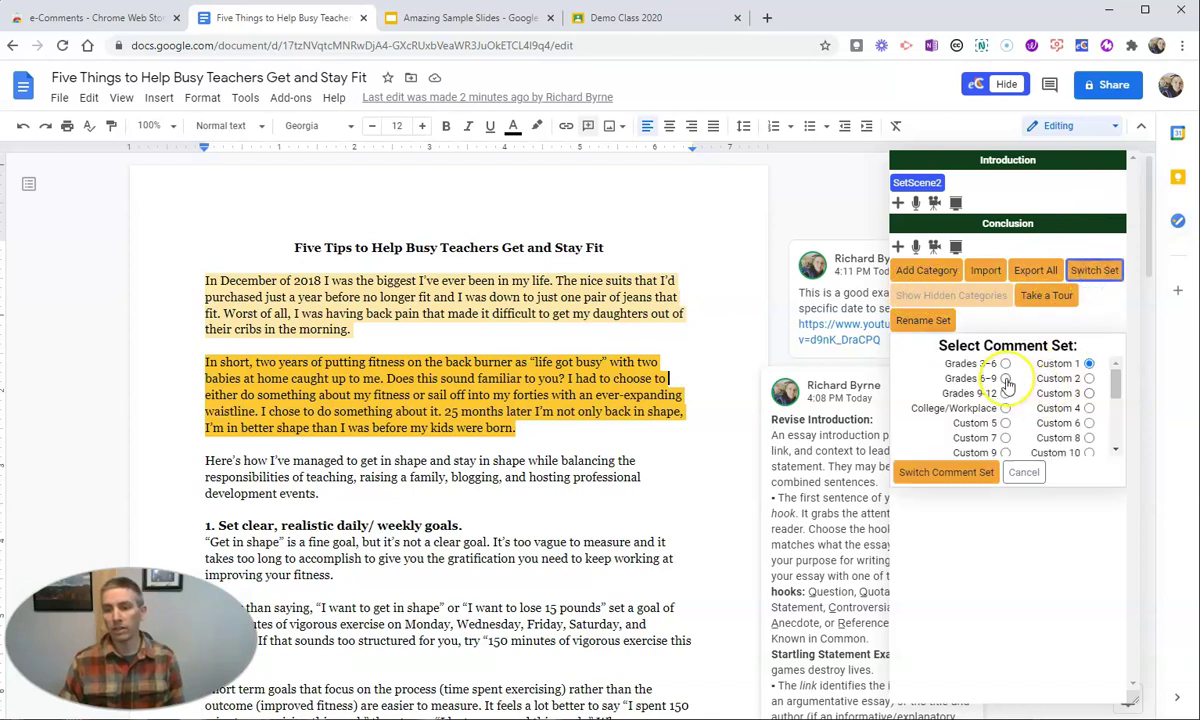
pyautogui.click(1005, 393)
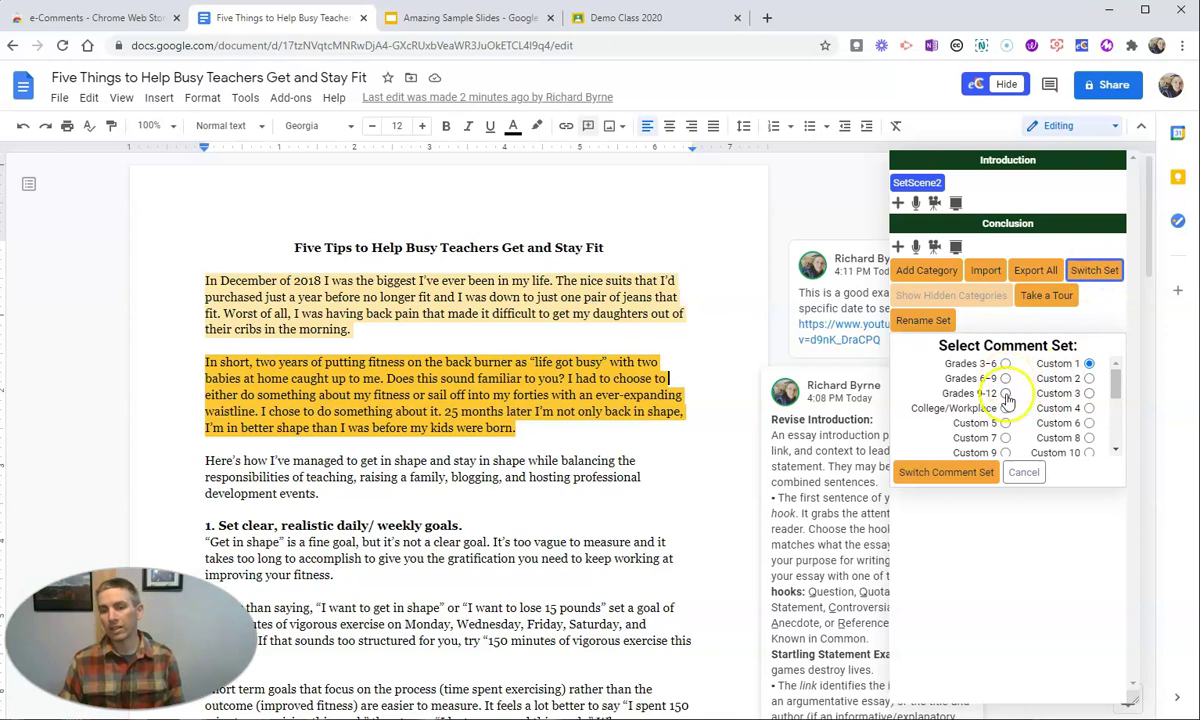
pyautogui.click(962, 478)
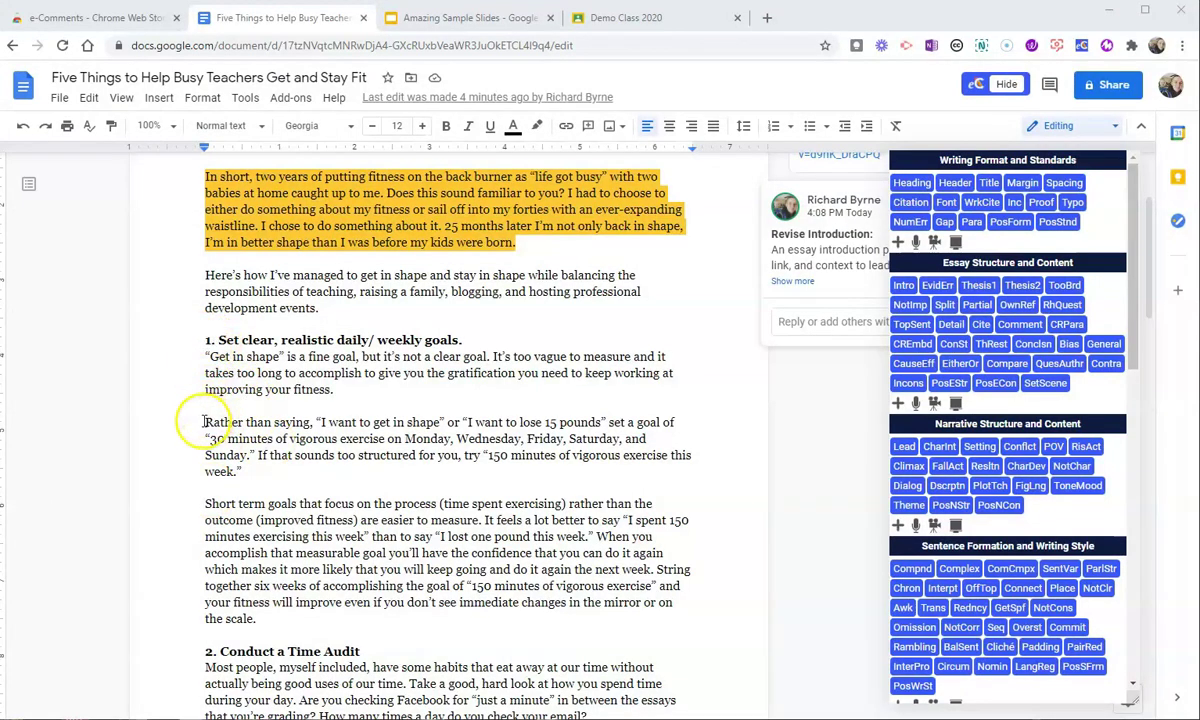
# Step: Select the paragraph starting "Rather than saying" and record a webcam video comment from the Narrative Structure and Content category
pyautogui.moveTo(204, 422); pyautogui.dragTo(262, 476)
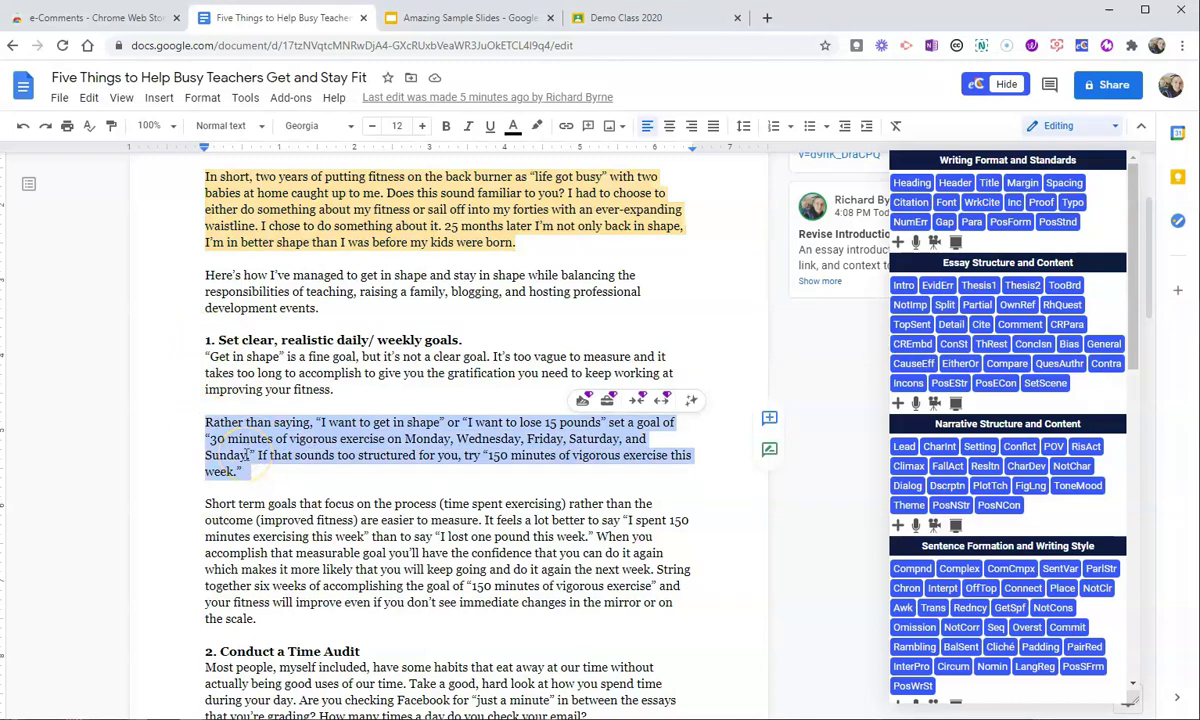
pyautogui.click(933, 527)
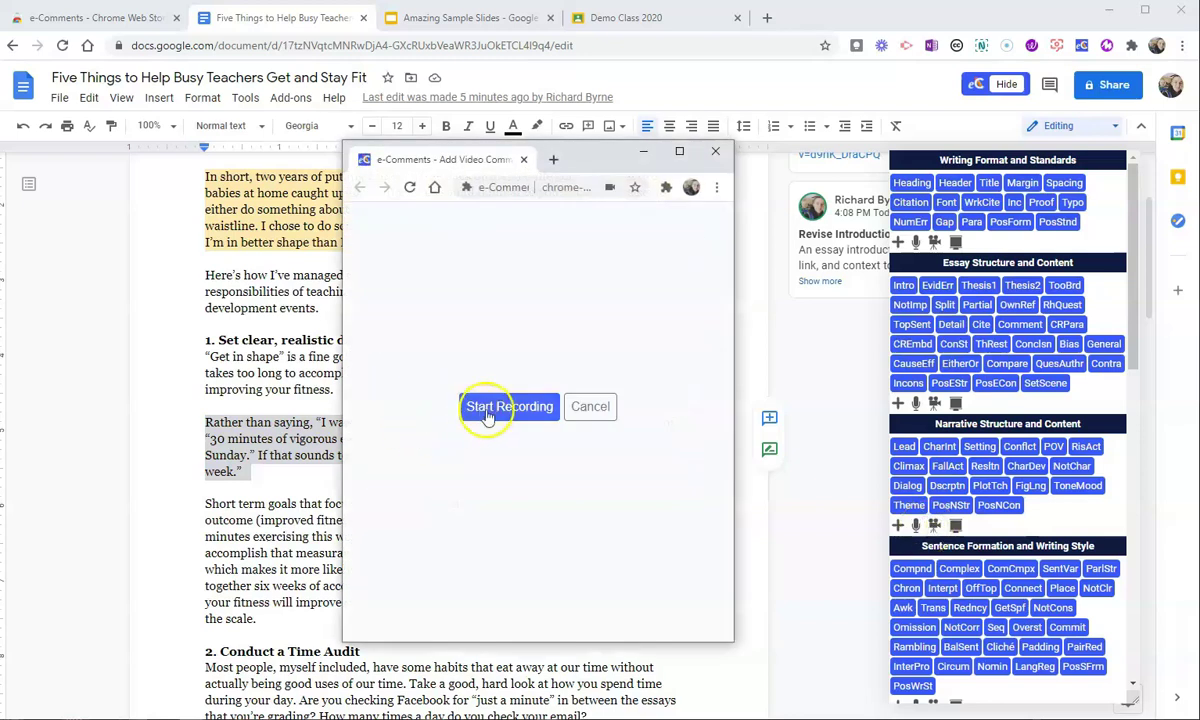
pyautogui.click(512, 489)
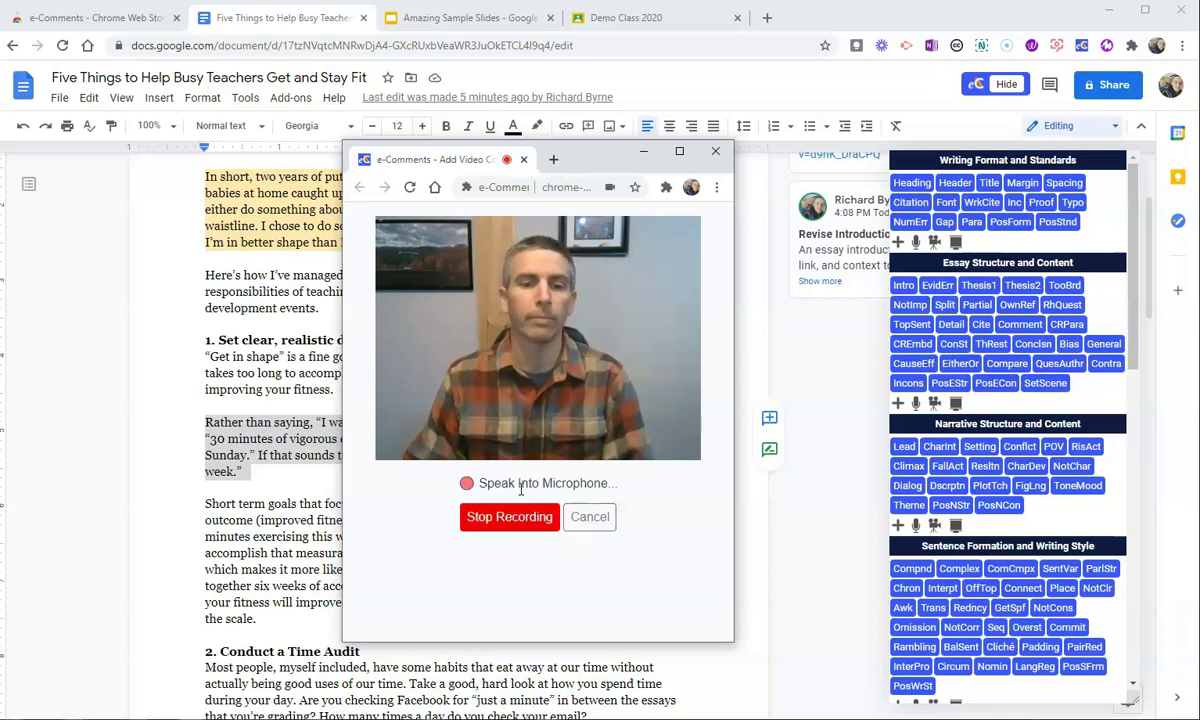
pyautogui.click(516, 518)
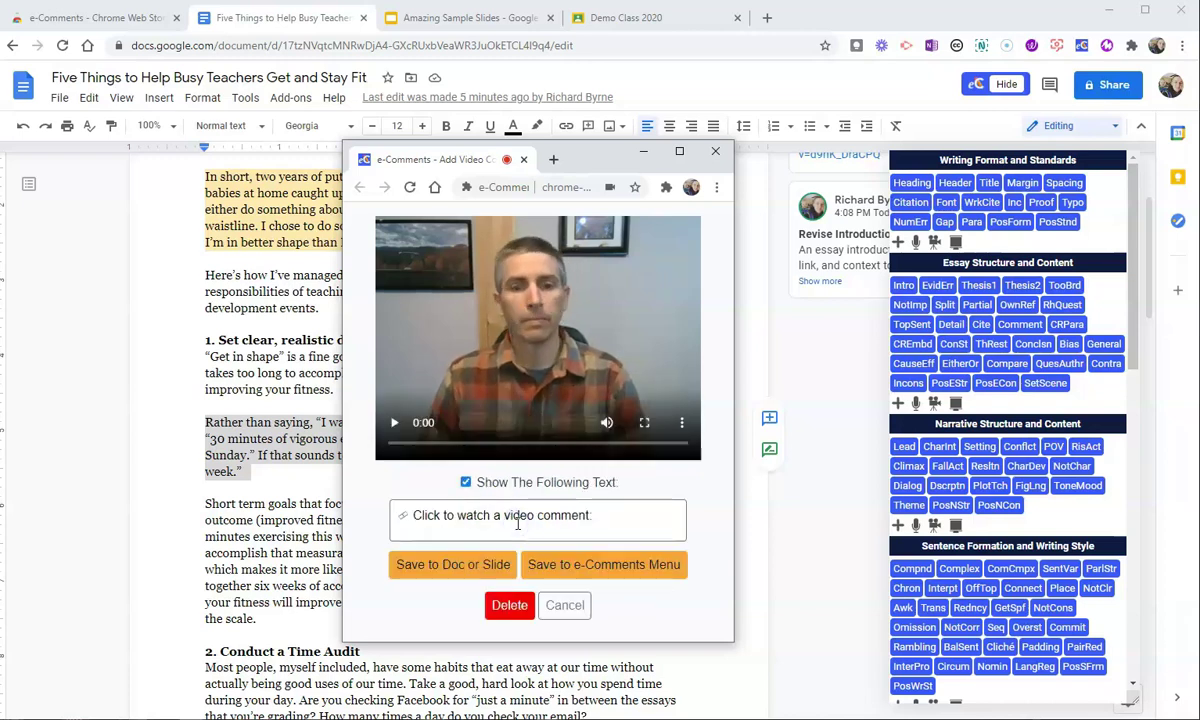
# Step: Change the video comment's link text to "Click to watch my video comment:"
pyautogui.click(500, 515)
pyautogui.press('BackSpace')
pyautogui.write('my')
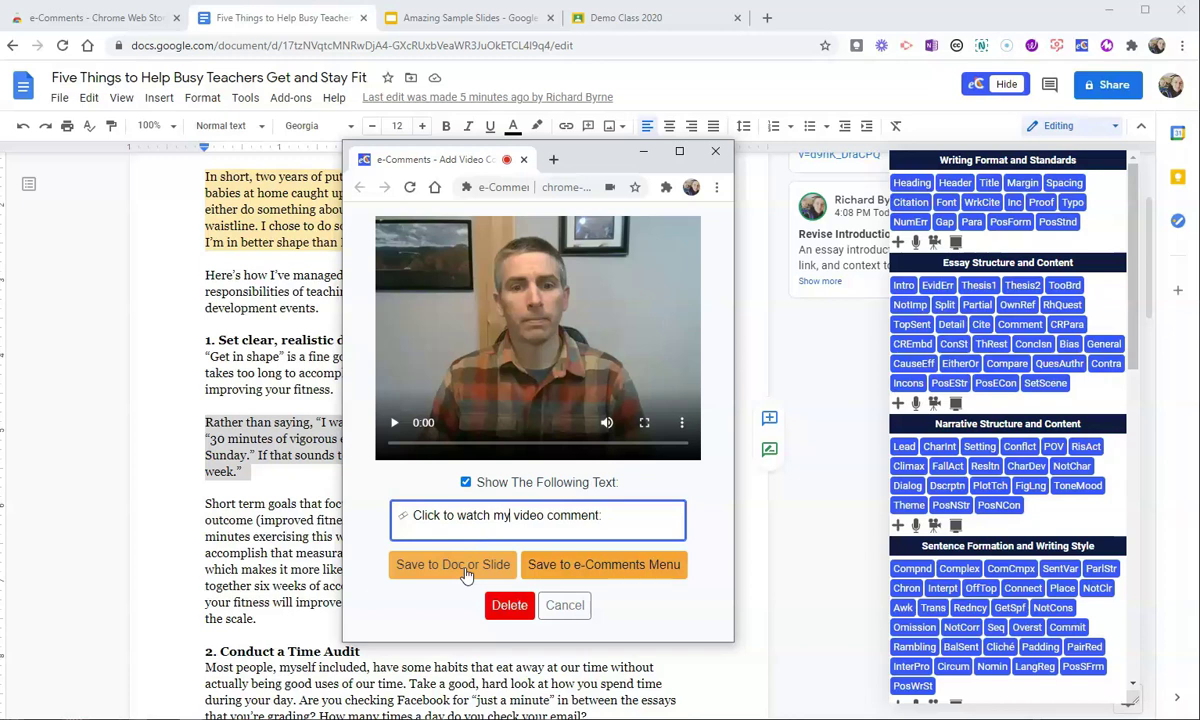
# Step: Save the recorded video comment to the e-Comments menu under the abbreviation Relatable
pyautogui.click(629, 570)
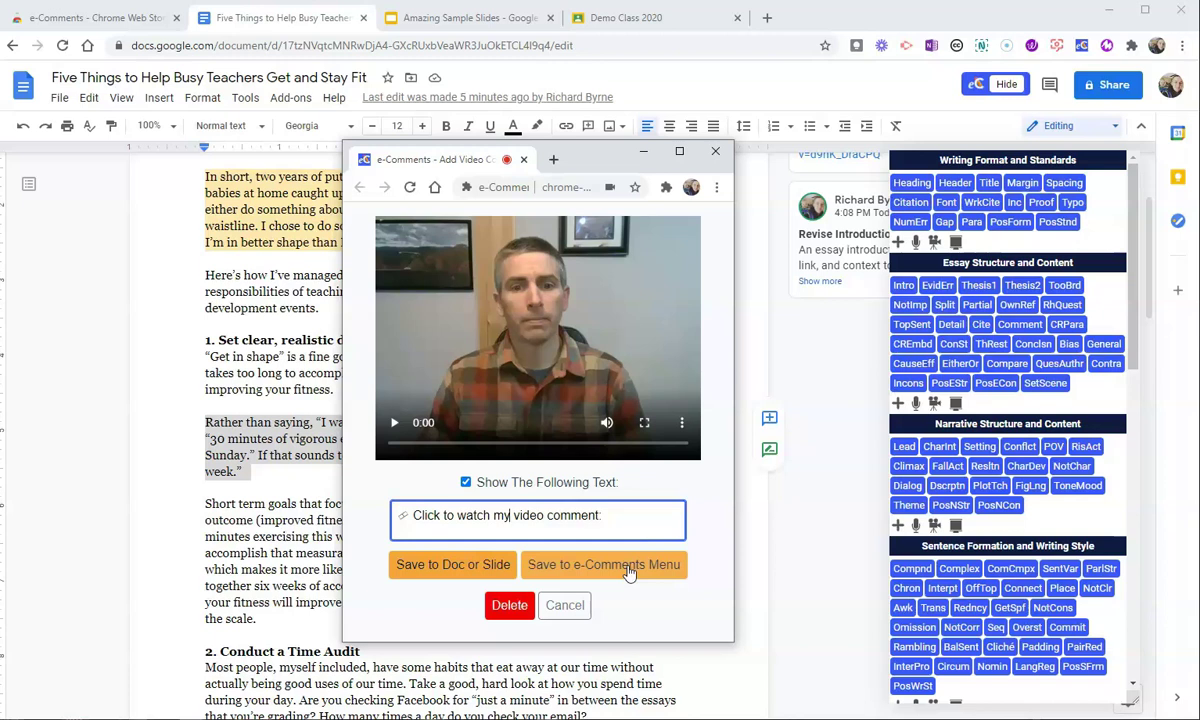
pyautogui.click(628, 568)
pyautogui.click(525, 503)
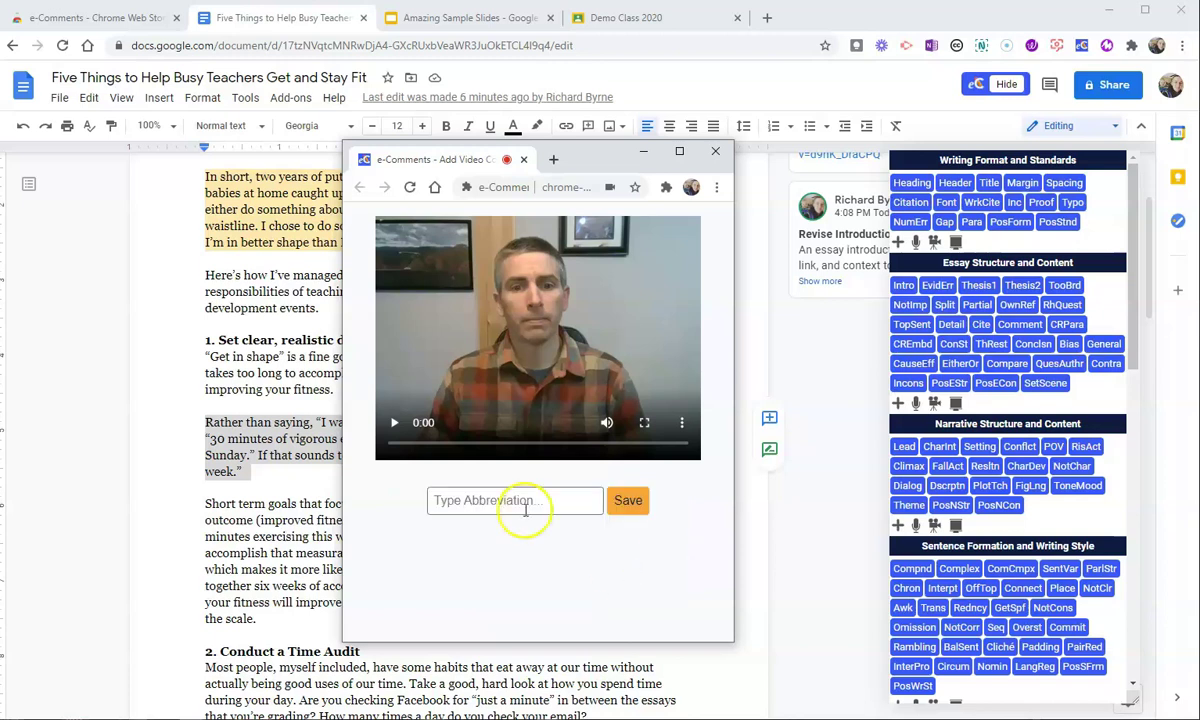
pyautogui.write('Relat')
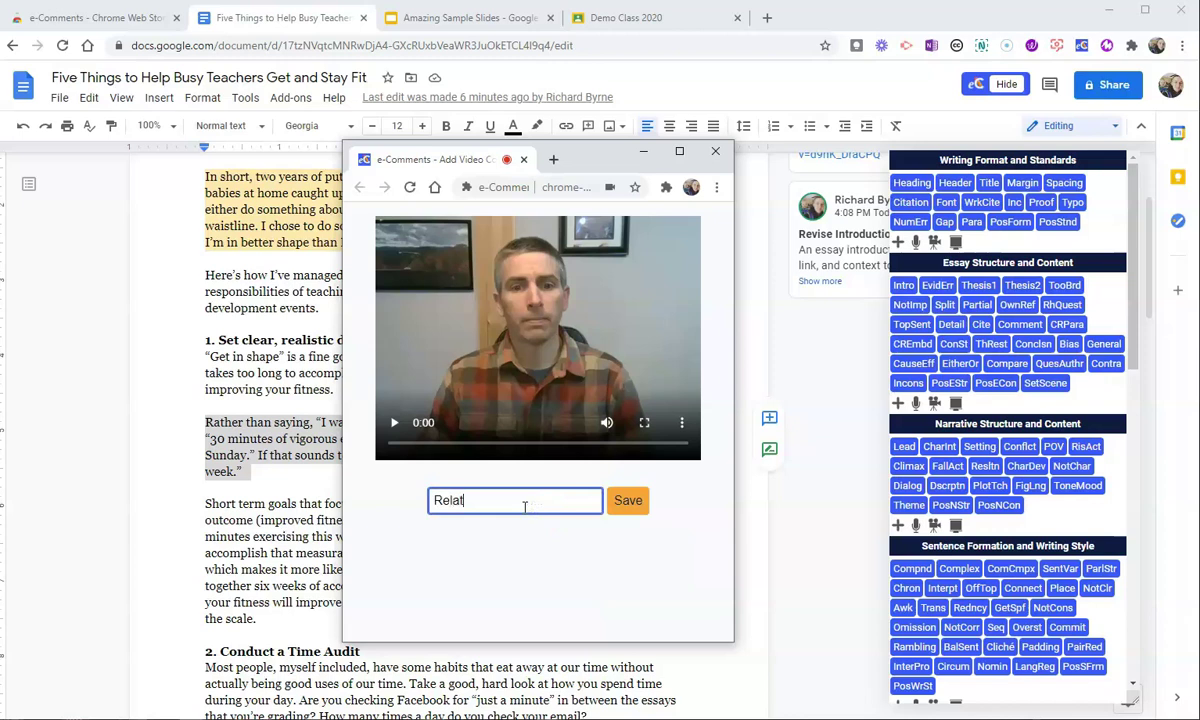
pyautogui.write('e')
pyautogui.write('able')
pyautogui.click(622, 501)
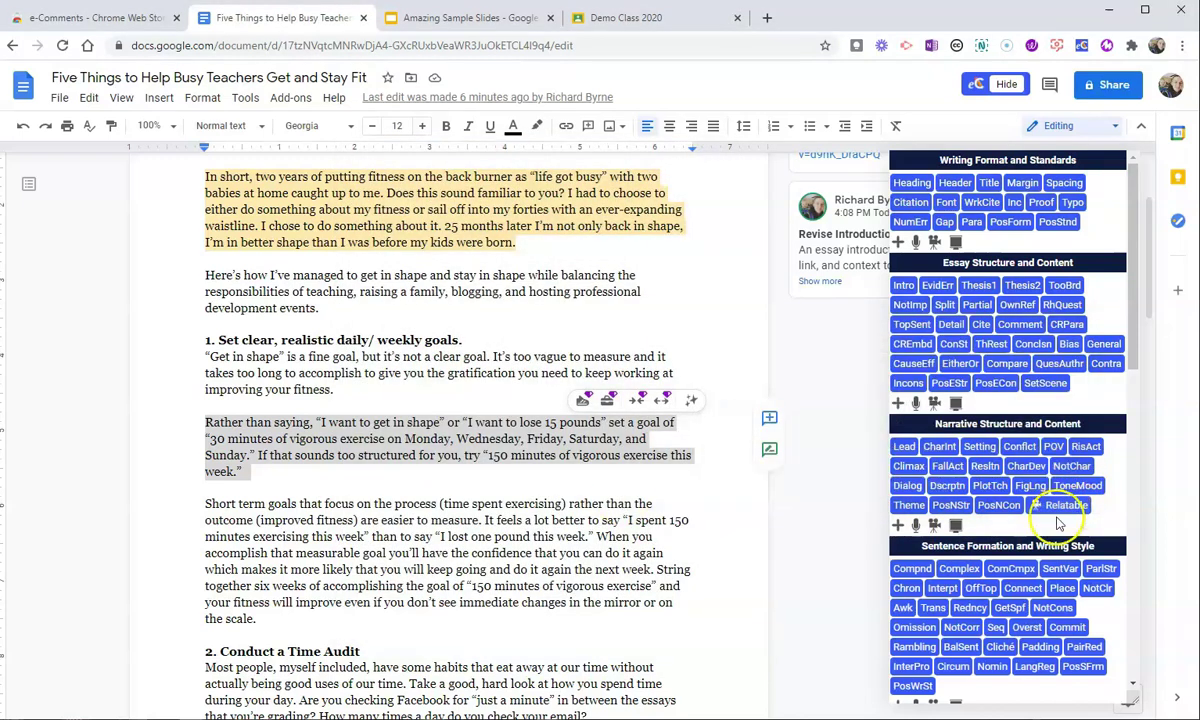
# Step: Attach the Relatable video comment to the selected "Rather than saying" paragraph and hide the e-Comments bank
pyautogui.click(1065, 507)
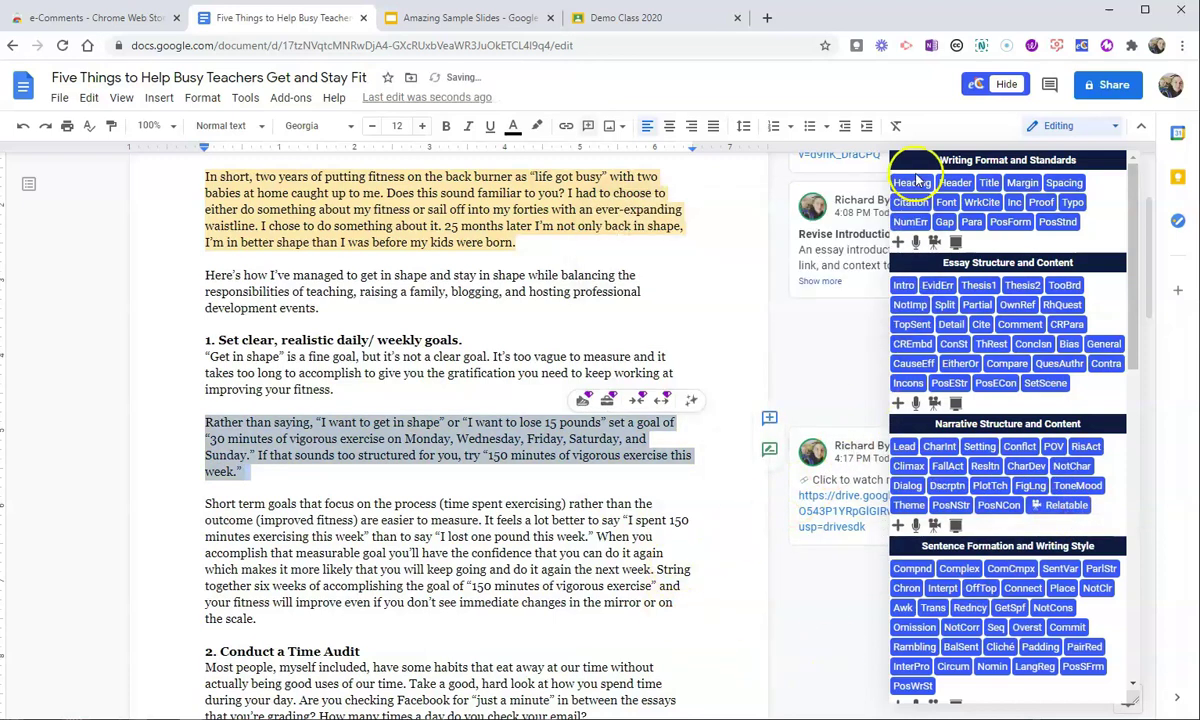
pyautogui.click(1005, 84)
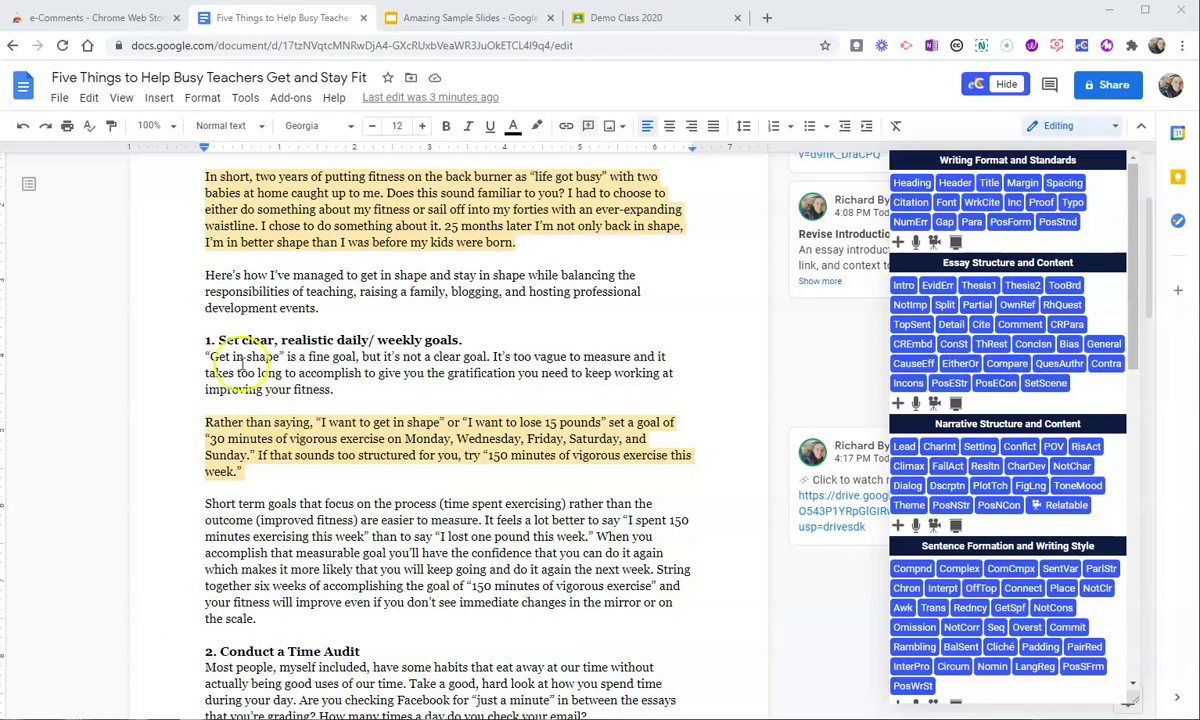
# Step: Select the paragraph starting "Get in shape" and start an entire-screen screencast comment from the Essay Structure and Content category
pyautogui.moveTo(205, 357); pyautogui.dragTo(335, 390)
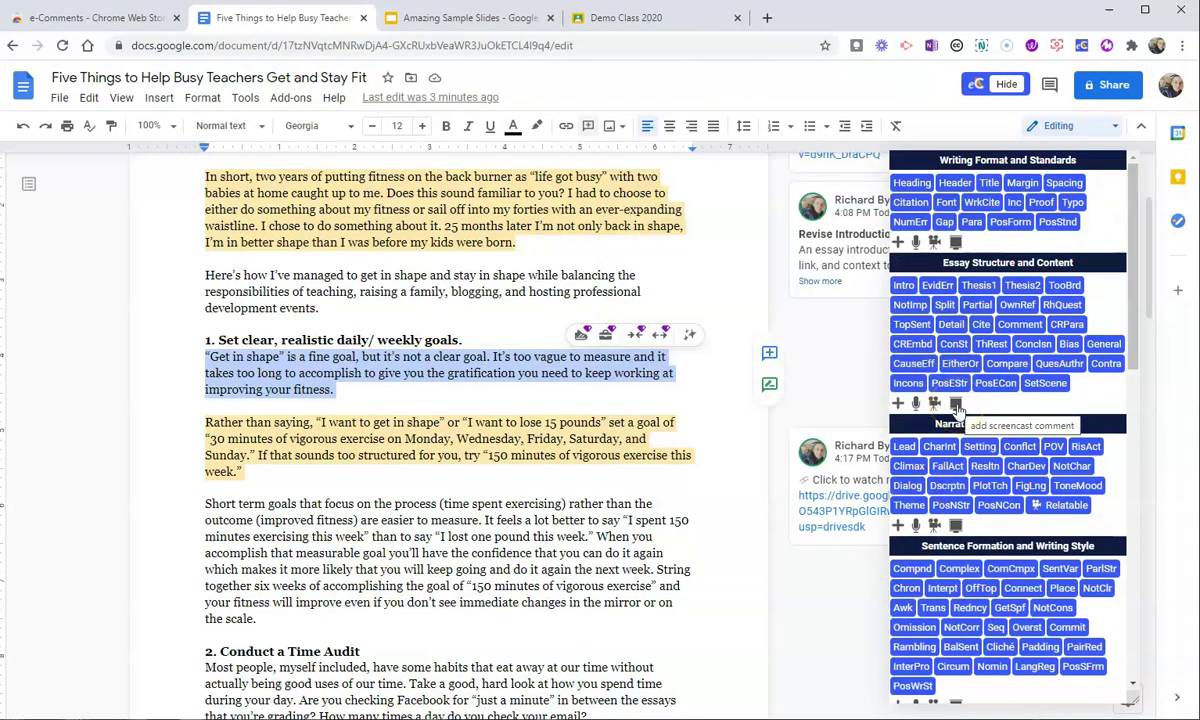
pyautogui.click(955, 404)
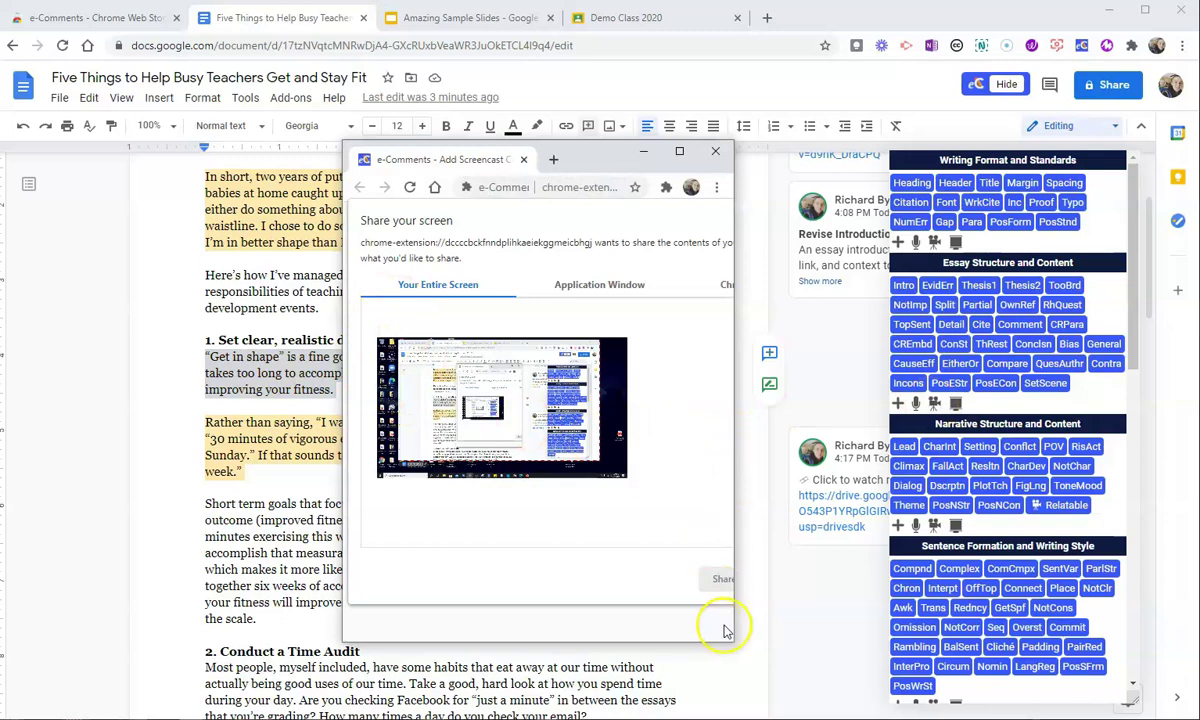
pyautogui.moveTo(740, 628); pyautogui.dragTo(975, 610)
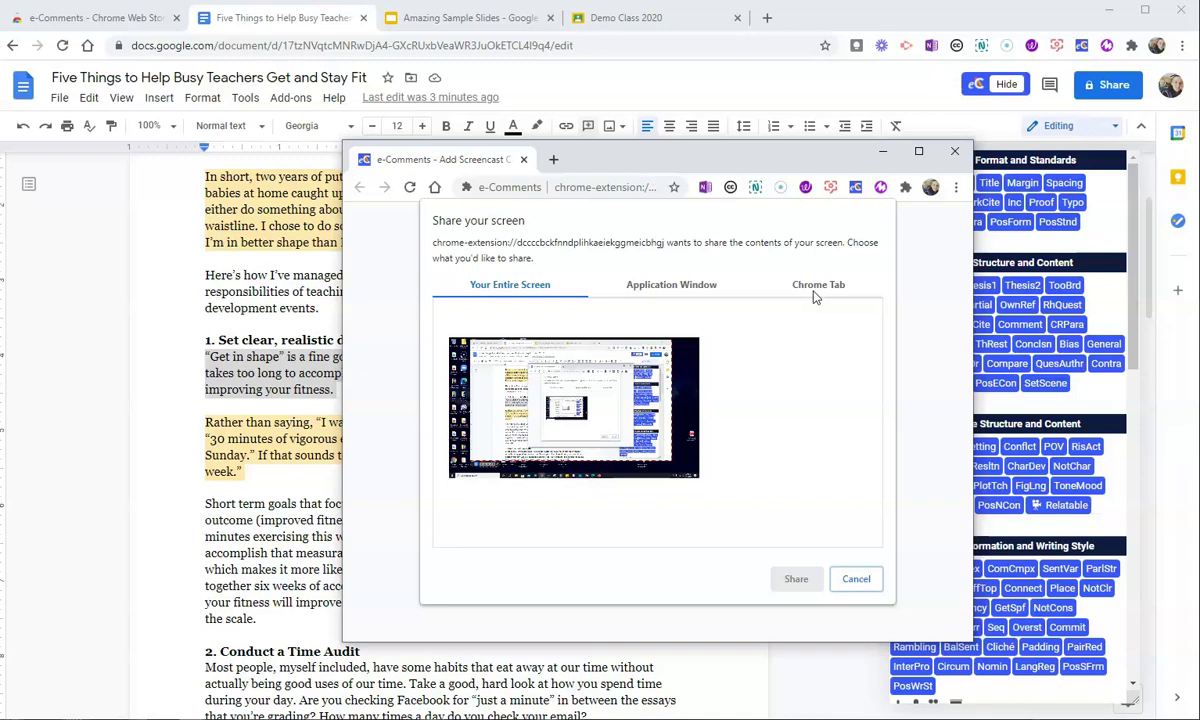
pyautogui.click(584, 383)
pyautogui.click(786, 588)
pyautogui.click(786, 588)
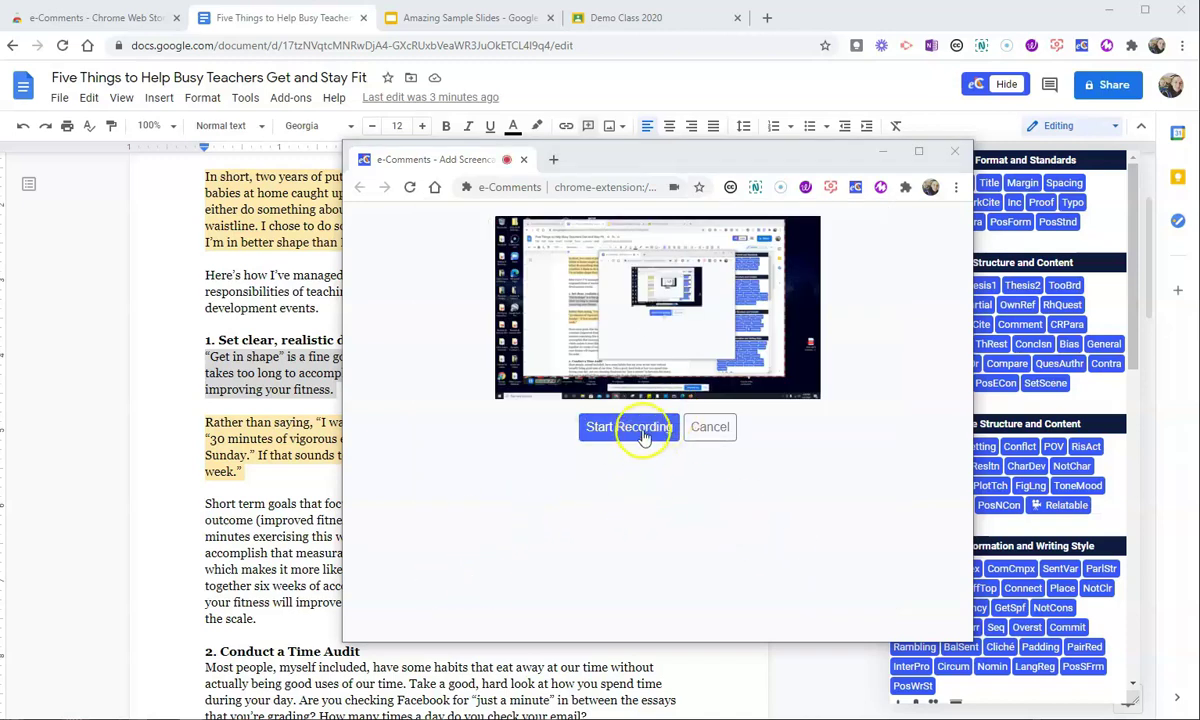
pyautogui.click(643, 437)
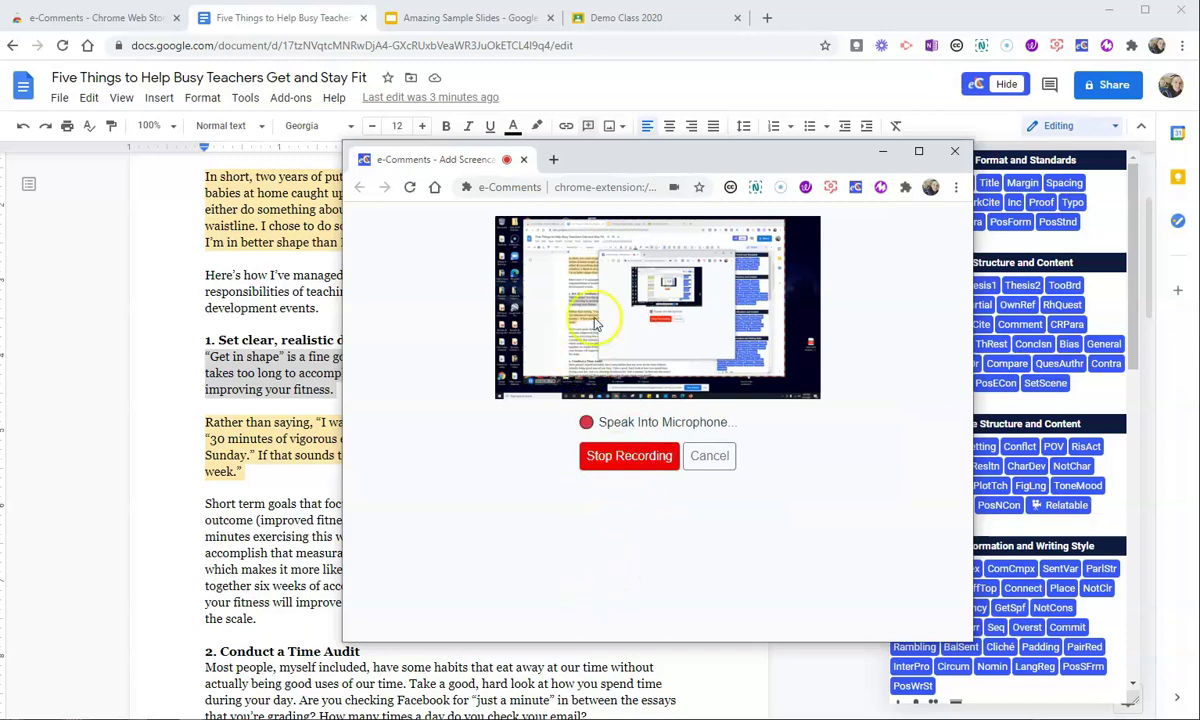
# Step: Record the screencast with the essay in view, moving the recorder window aside, and stop the recording
pyautogui.moveTo(720, 160); pyautogui.dragTo(1107, 523)
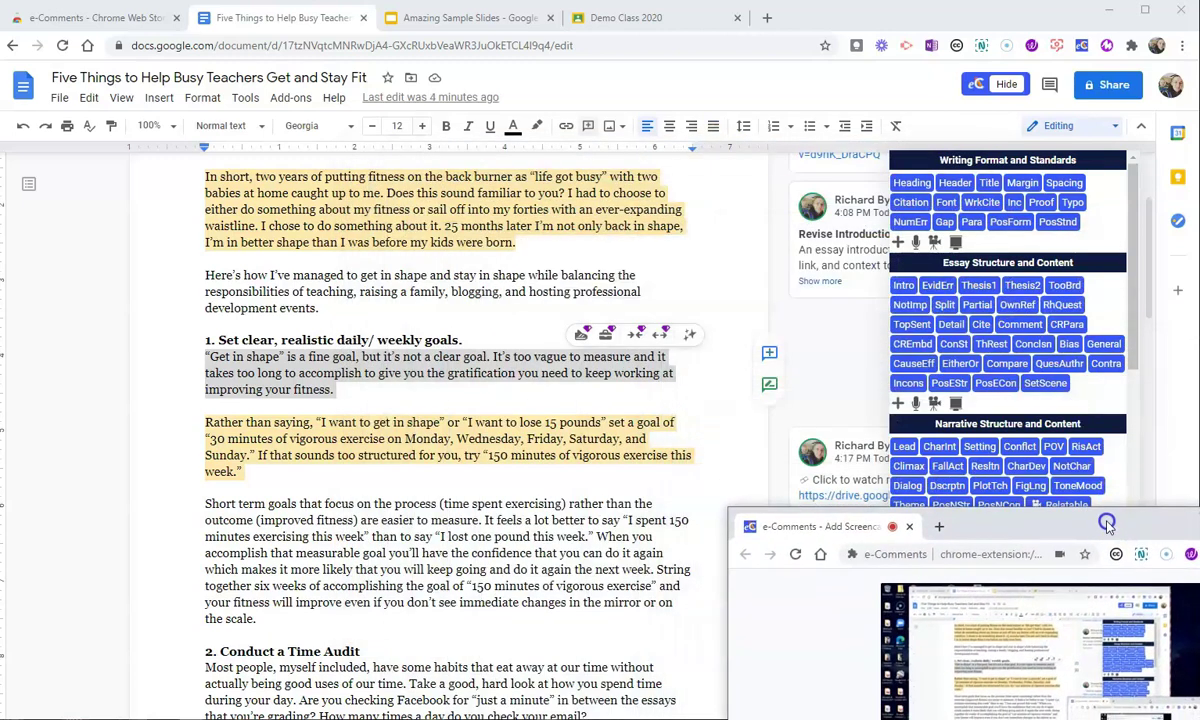
pyautogui.scroll(-3, 285, 335)
pyautogui.scroll(6, 291, 347)
pyautogui.scroll(-9, 291, 347)
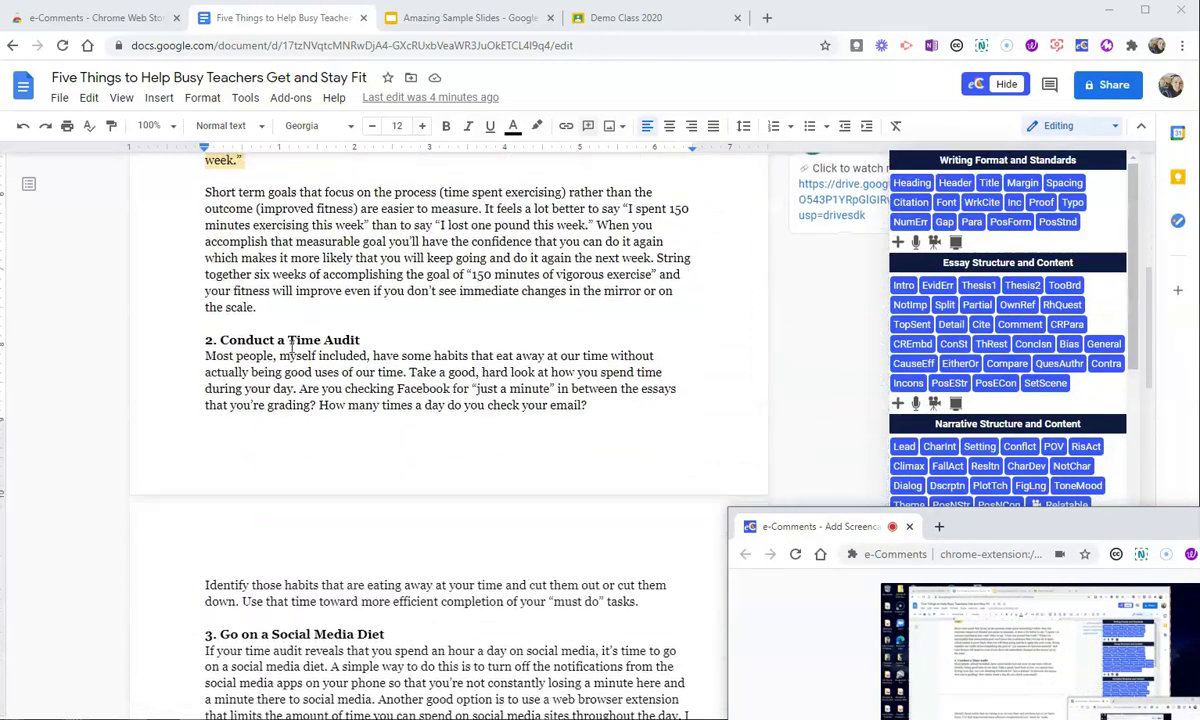
pyautogui.scroll(6, 291, 347)
pyautogui.moveTo(1043, 522); pyautogui.dragTo(810, 142)
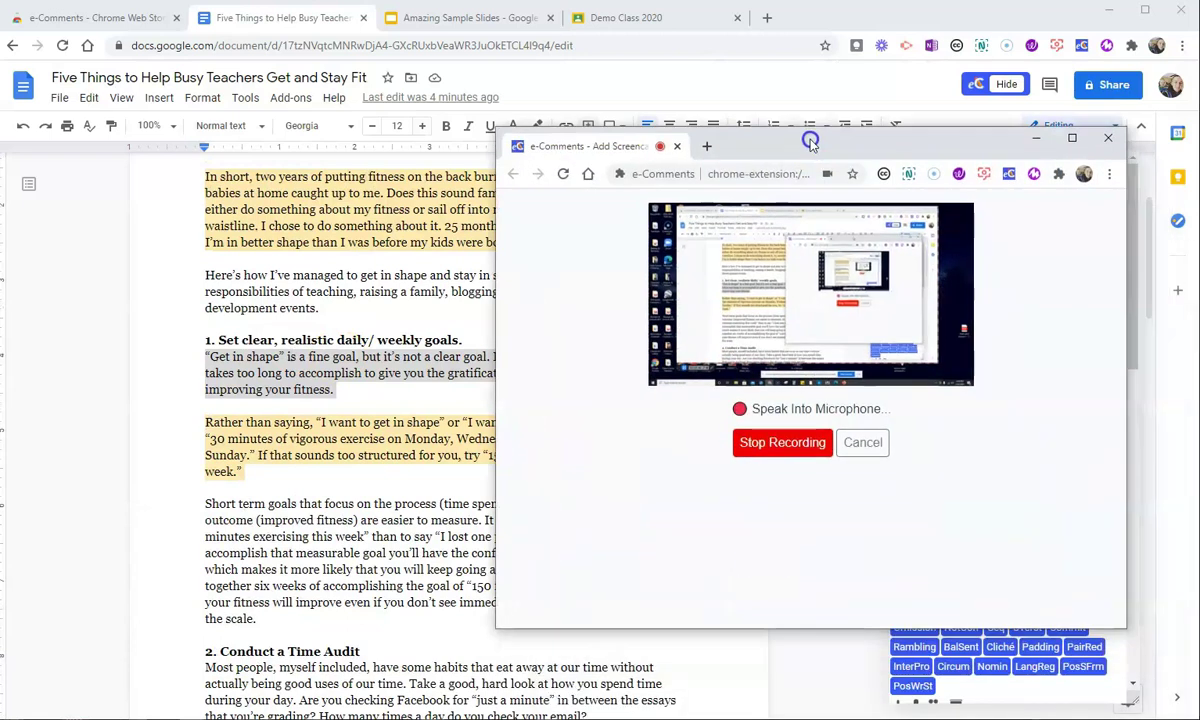
pyautogui.click(779, 446)
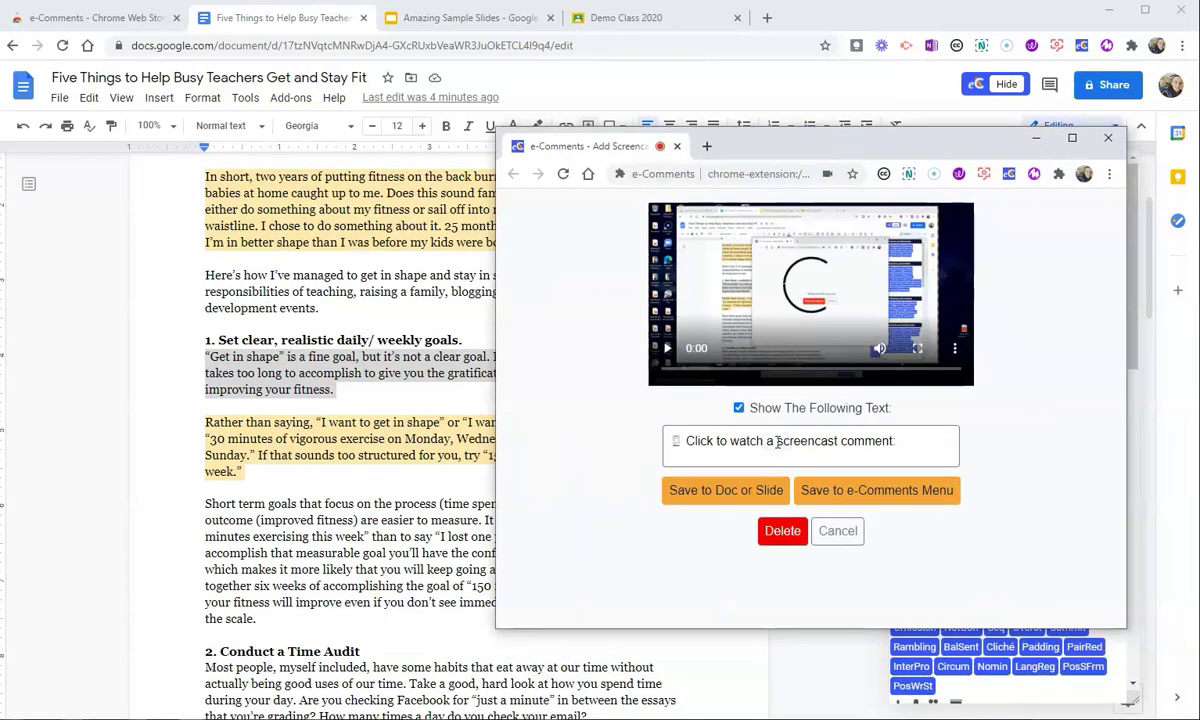
# Step: Change the screencast comment's link text to "Click to watch my screencast comment:"
pyautogui.click(770, 440)
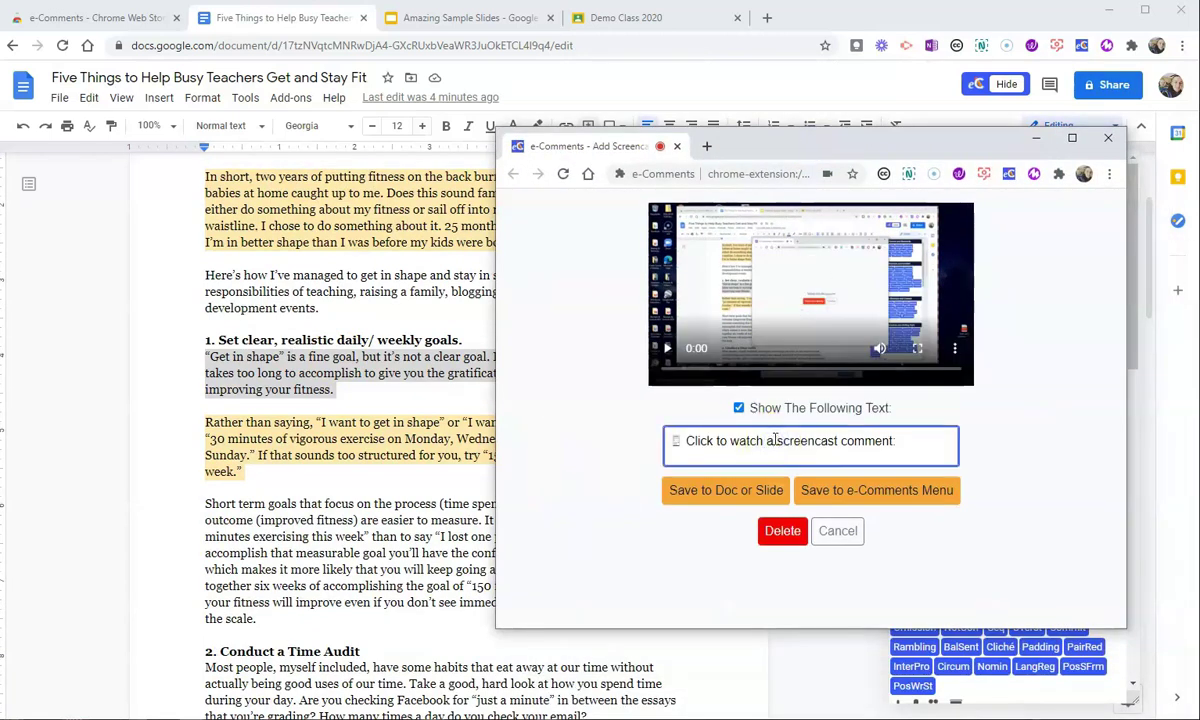
pyautogui.press('BackSpace')
pyautogui.write('my')
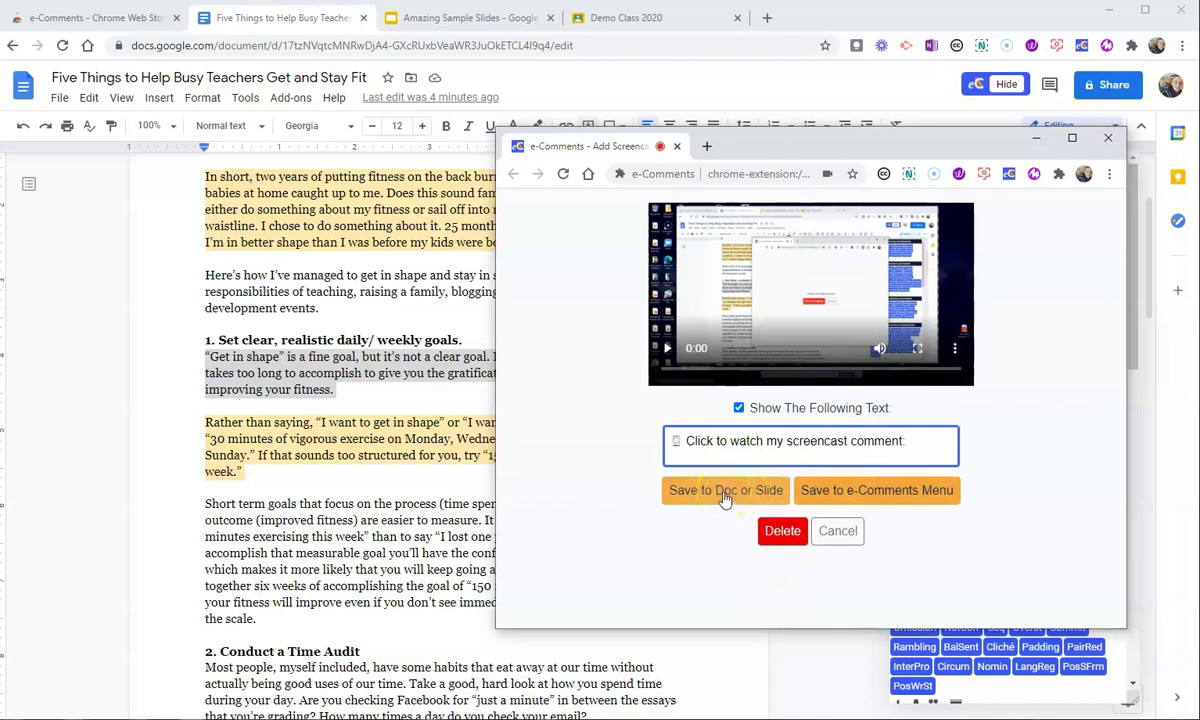
# Step: Save the recorded screencast to the e-Comments menu under the abbreviation DemoComment
pyautogui.click(874, 491)
pyautogui.click(780, 427)
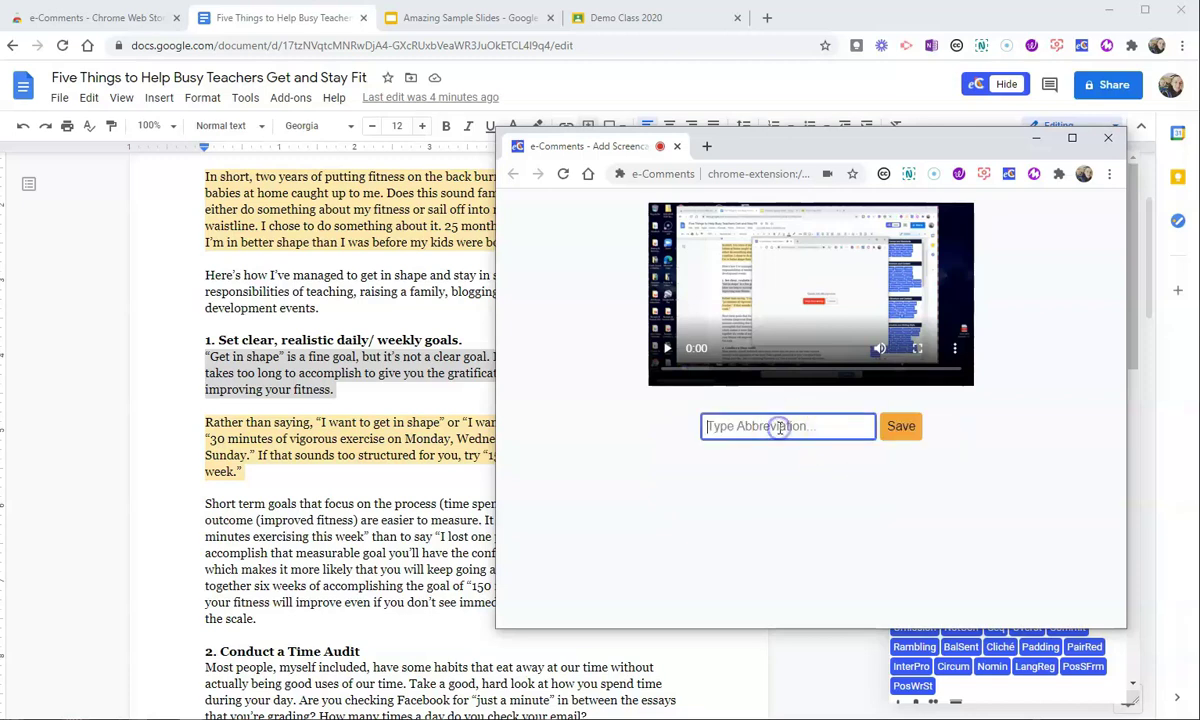
pyautogui.write('D')
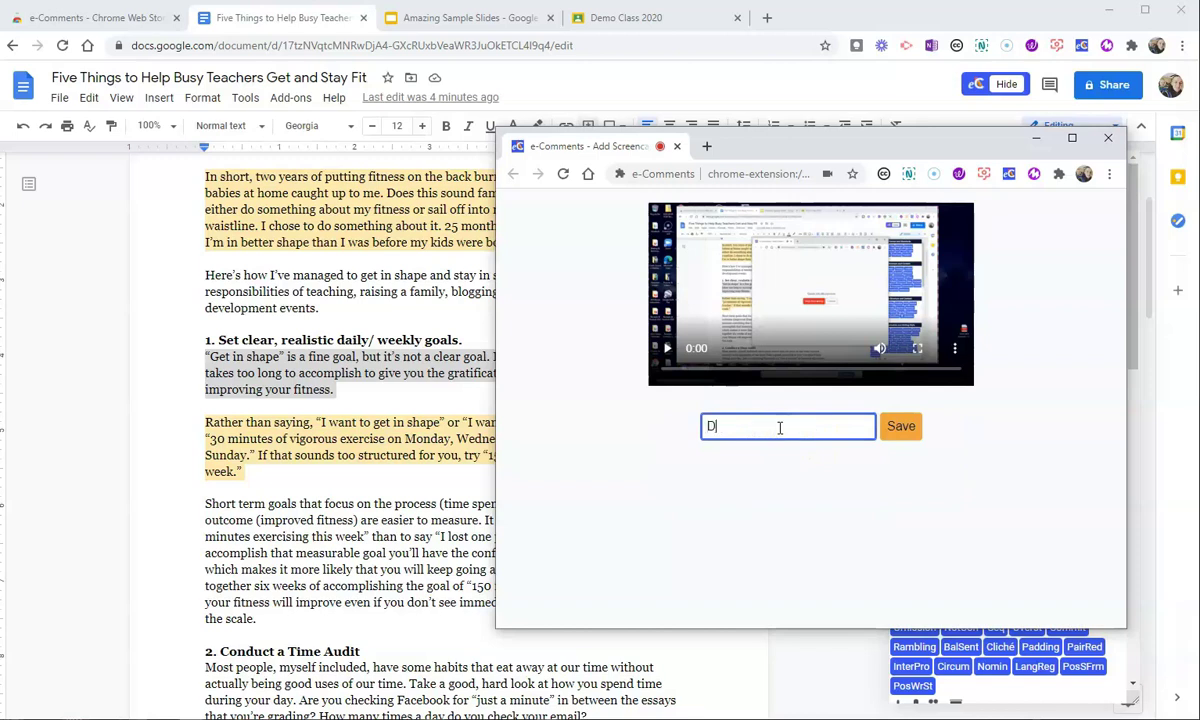
pyautogui.write('emoComment')
pyautogui.click(900, 426)
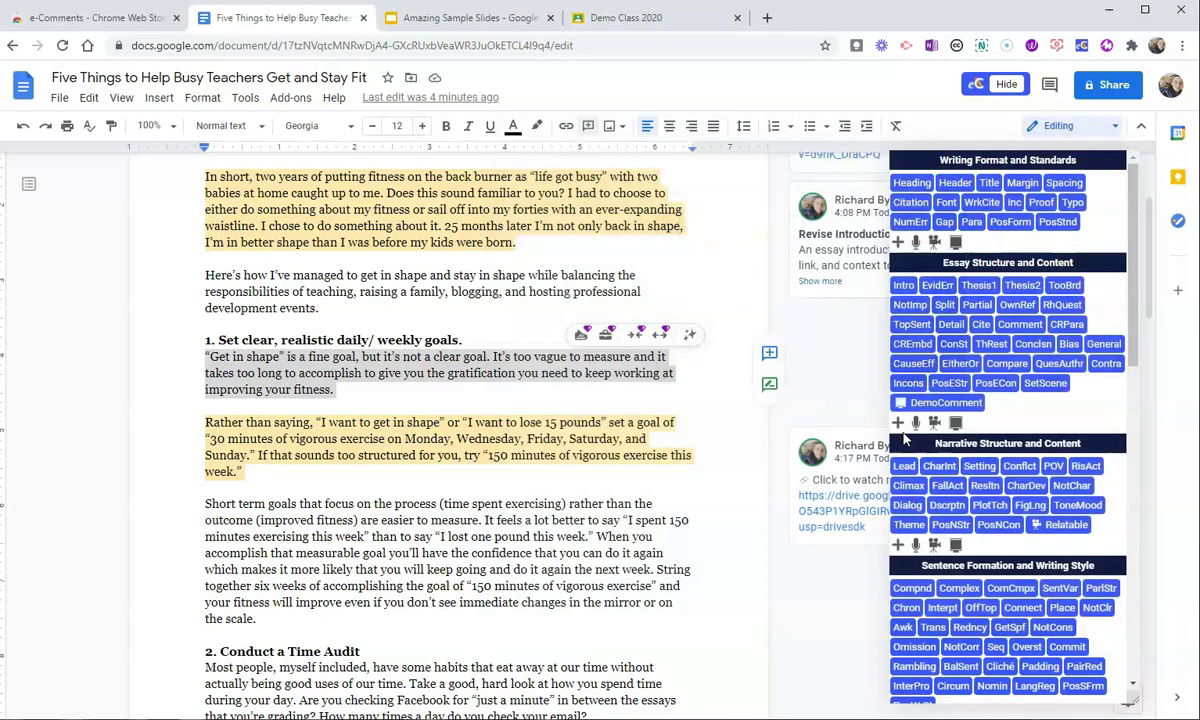
# Step: Attach the DemoComment screencast comment to the selected "Get in shape" paragraph and hide the e-Comments bank
pyautogui.moveTo(950, 405)
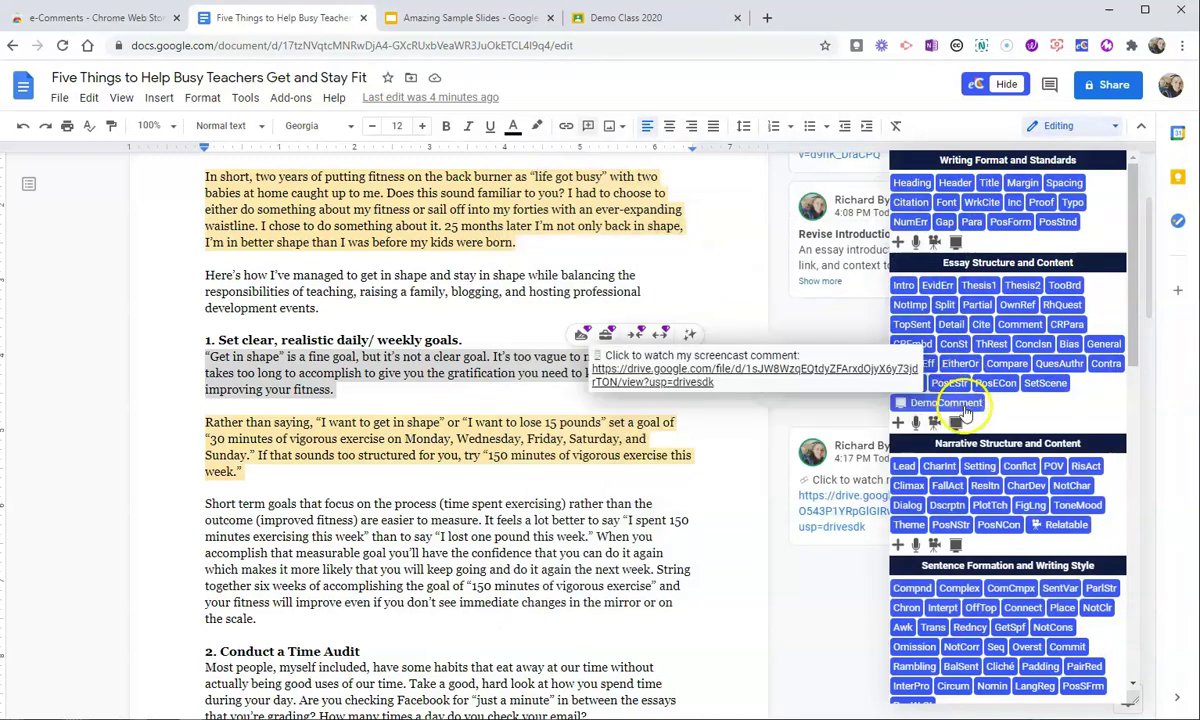
pyautogui.click(967, 405)
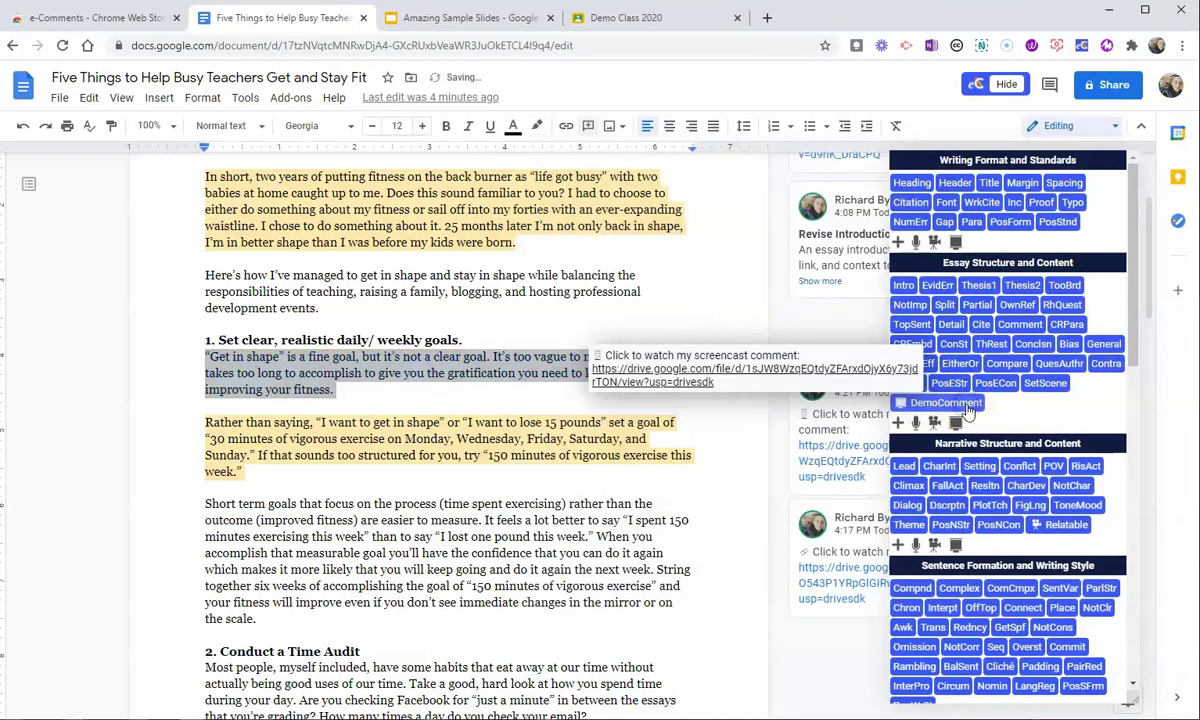
pyautogui.click(1005, 84)
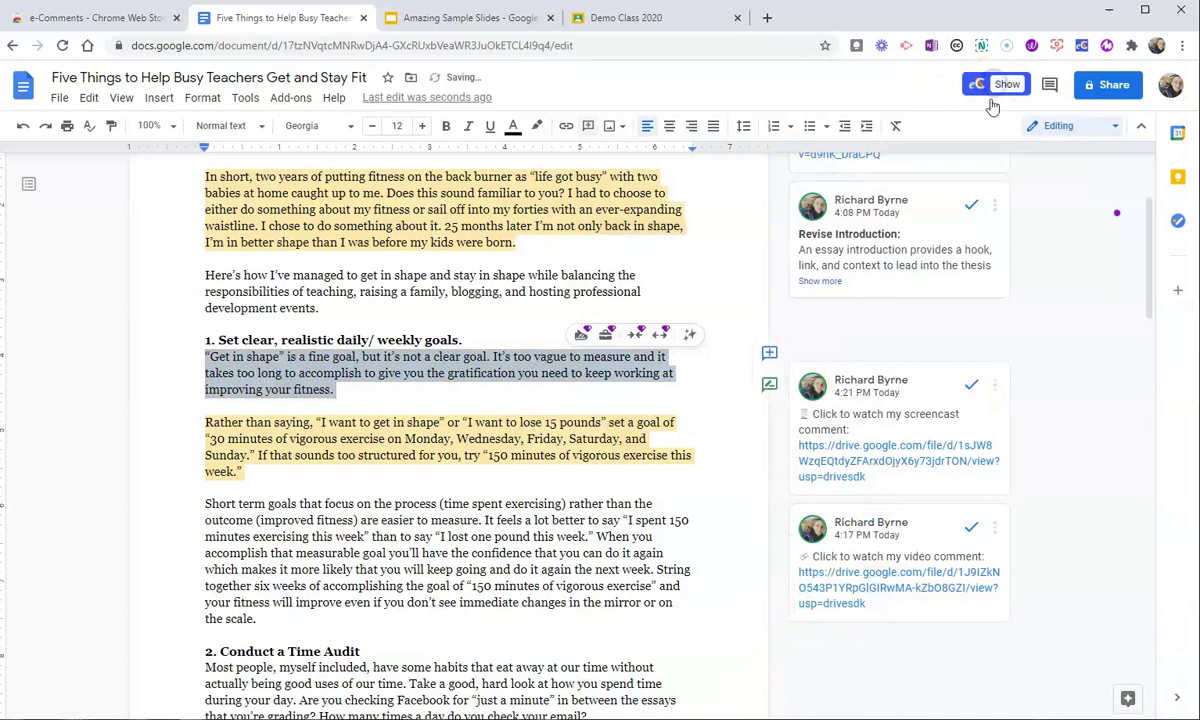
pyautogui.moveTo(855, 448)
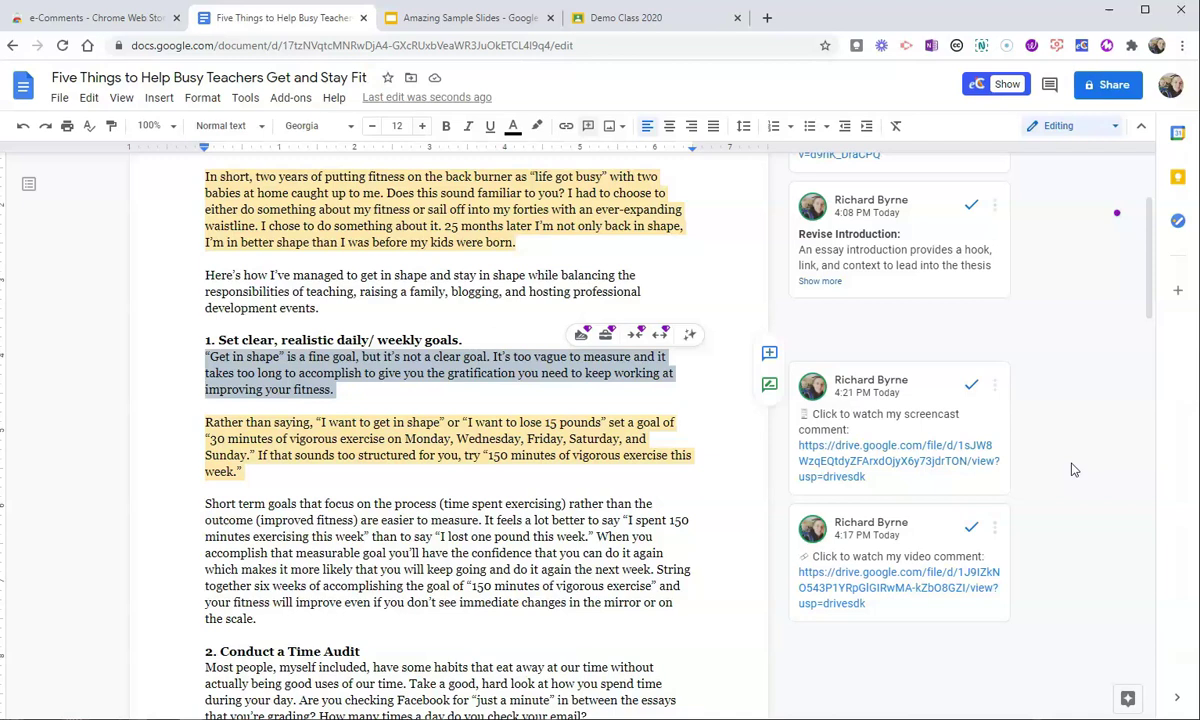
pyautogui.click(1065, 503)
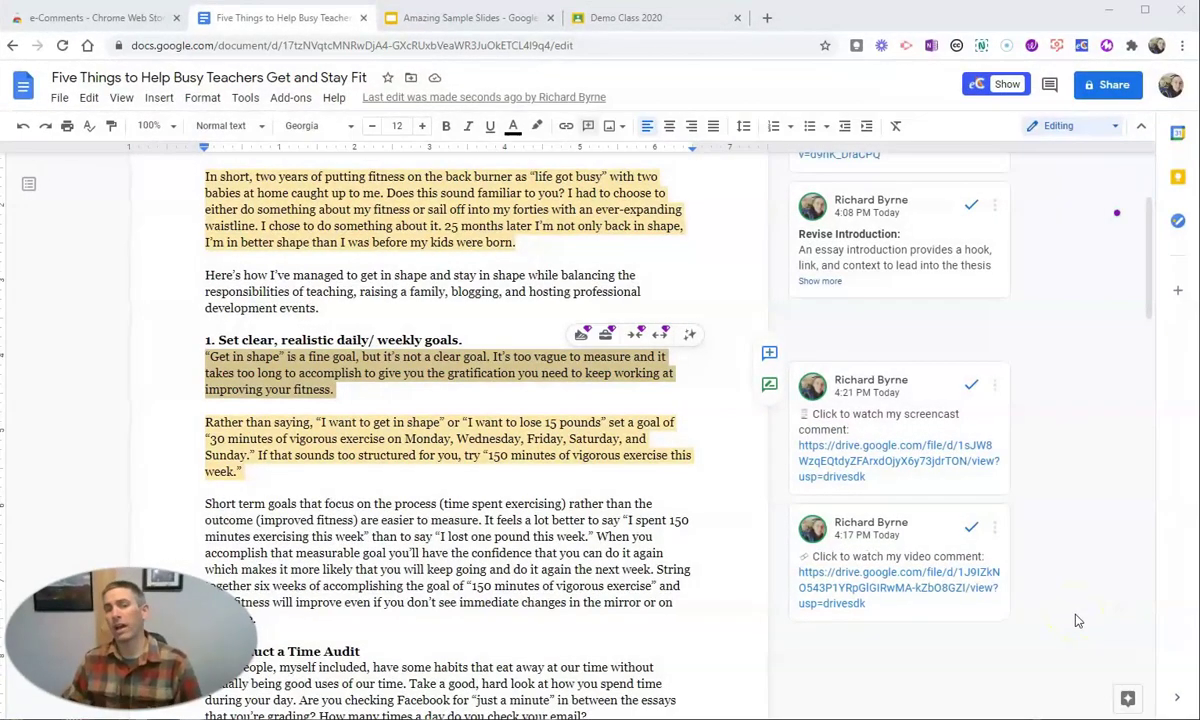
pyautogui.click(1067, 582)
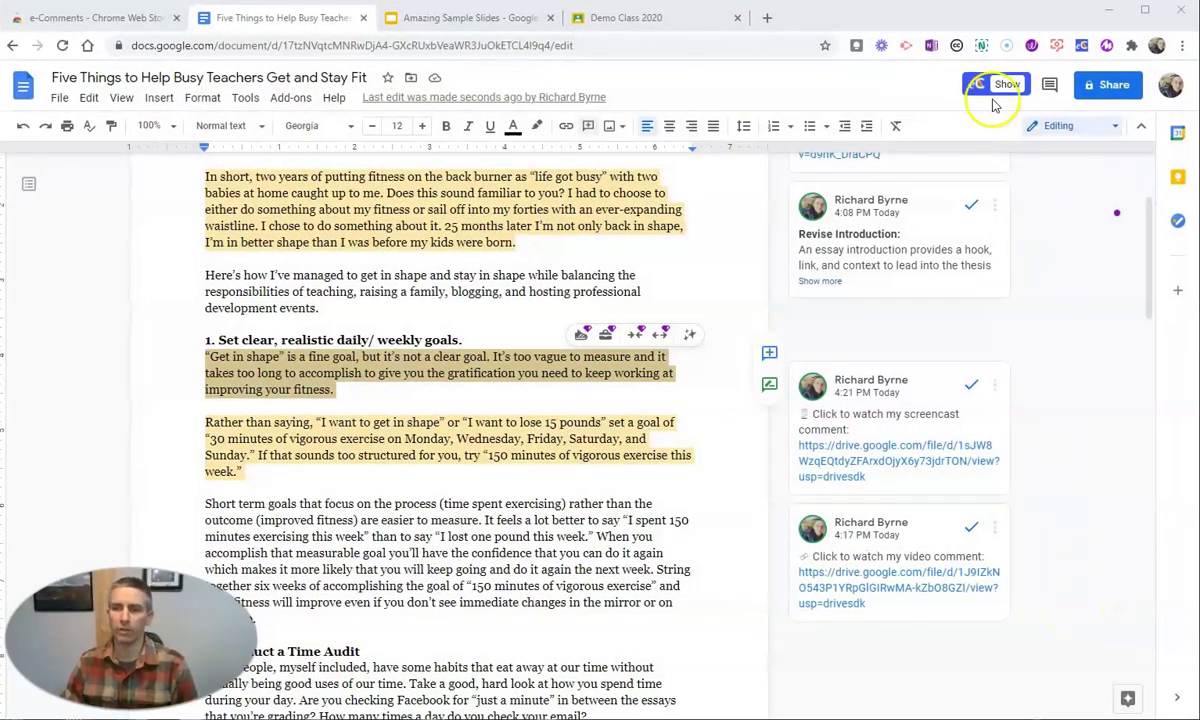
# Step: Show the e-Comments bank, select the paragraph under "2. Conduct a Time Audit" and record an audio comment from Sentence Formation and Writing Style
pyautogui.click(1005, 88)
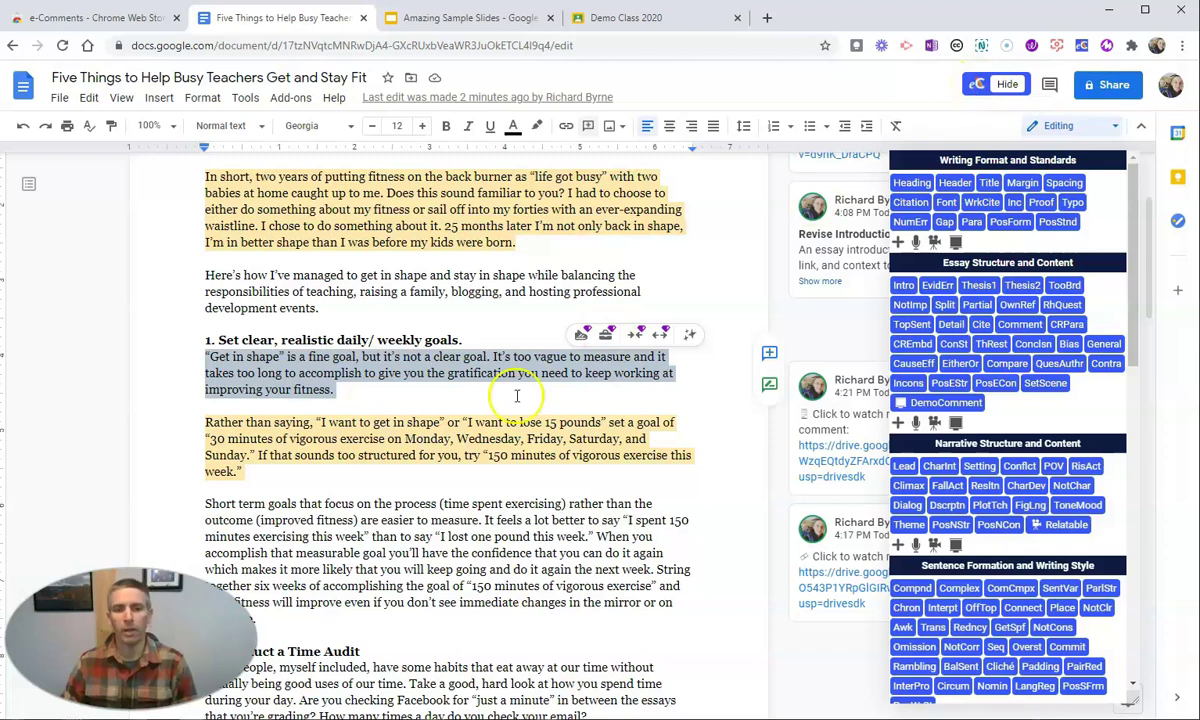
pyautogui.scroll(-5, 510, 400)
pyautogui.scroll(-1, 287, 370)
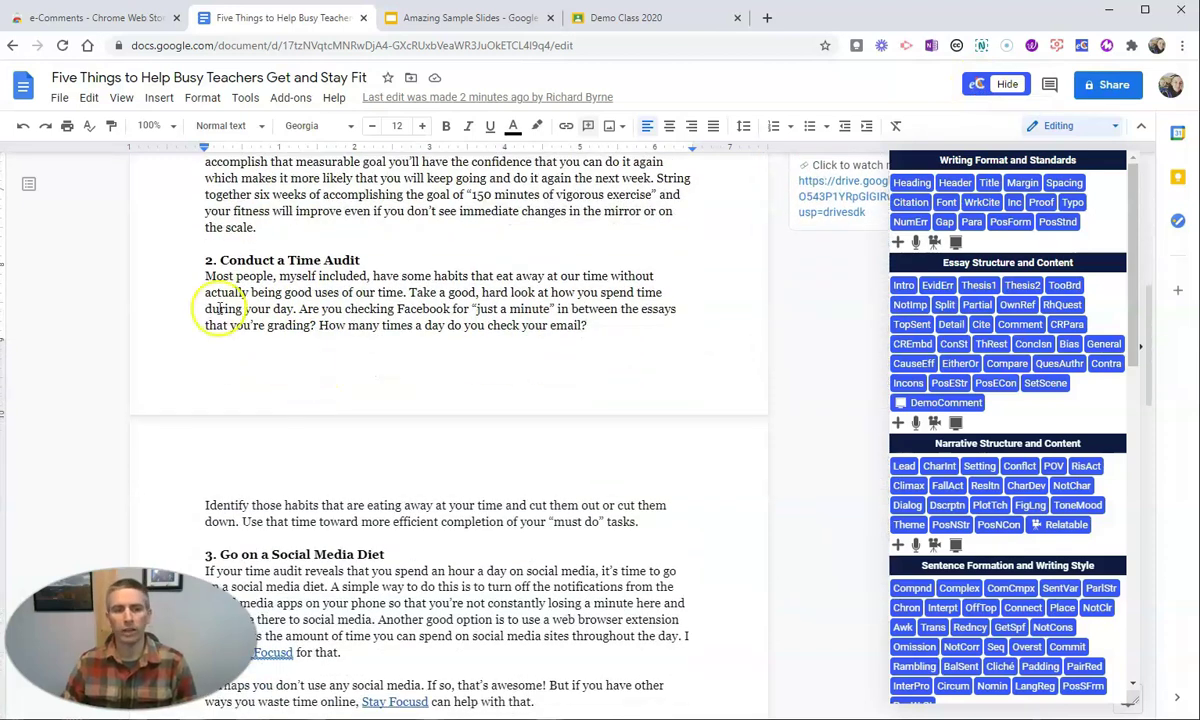
pyautogui.moveTo(206, 275); pyautogui.dragTo(607, 322)
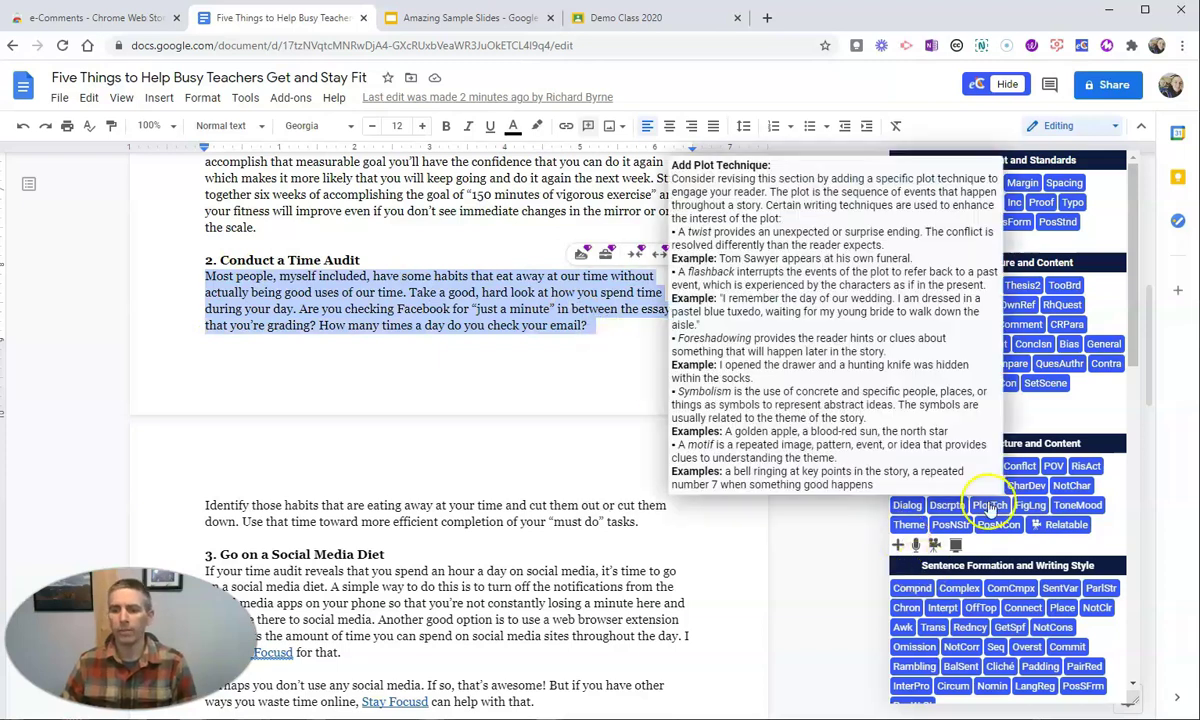
pyautogui.scroll(-2, 990, 510)
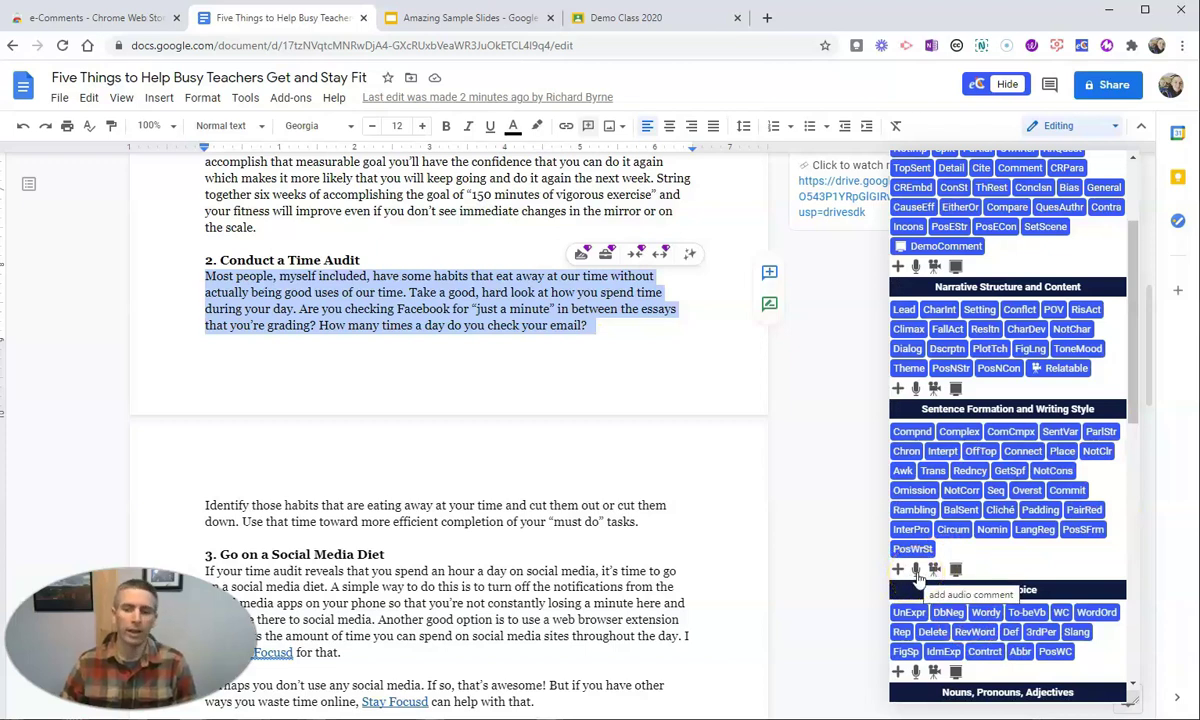
pyautogui.click(916, 570)
pyautogui.click(510, 248)
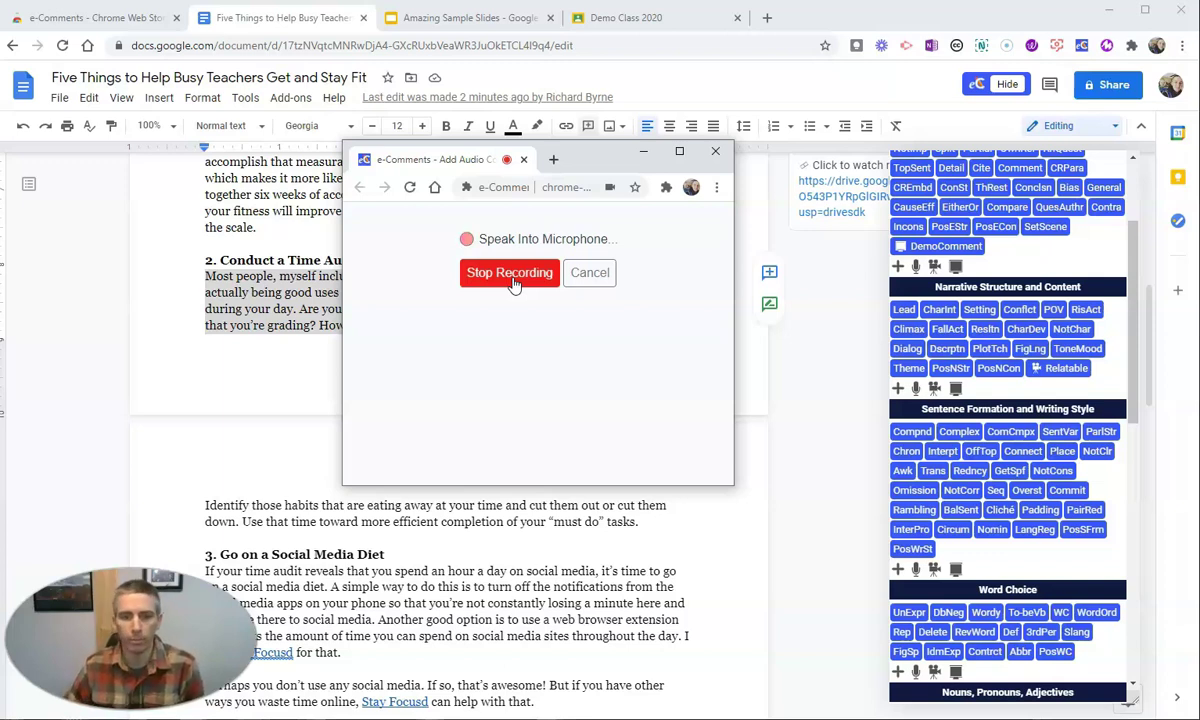
pyautogui.click(512, 282)
# Step: Change the audio comment's link text to "Click to listen to my audio comment:"
pyautogui.click(515, 313)
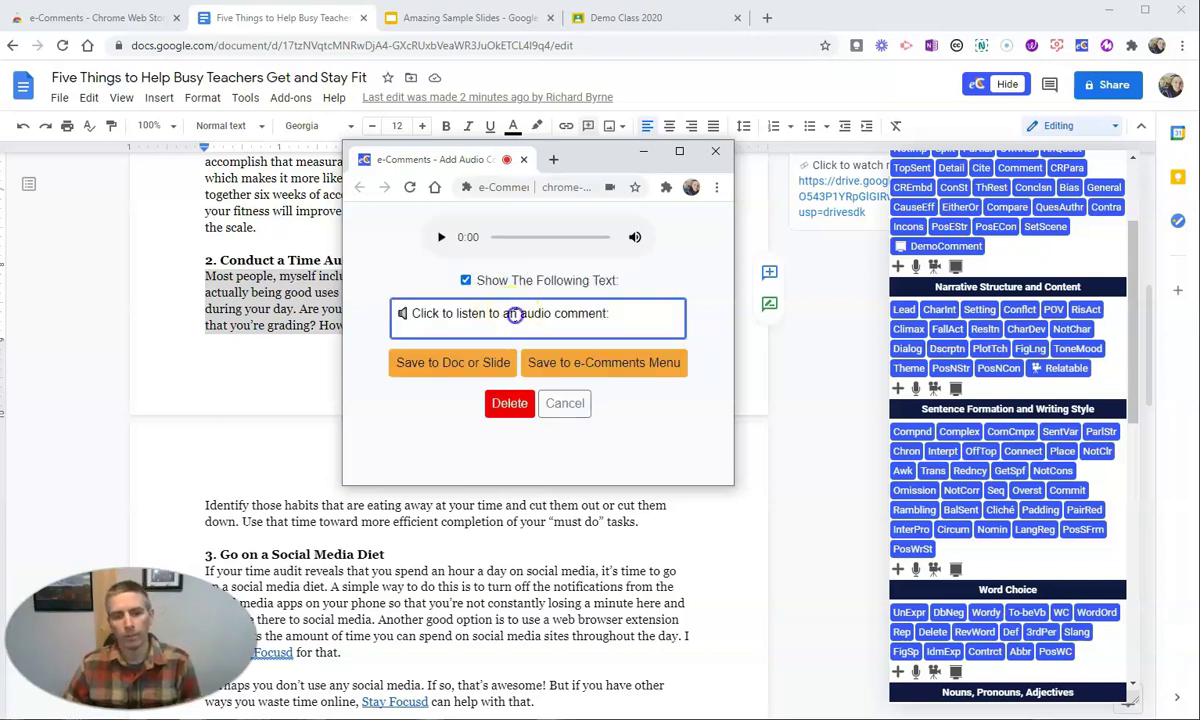
pyautogui.press('BackSpace')
pyautogui.press('BackSpace')
pyautogui.write('my')
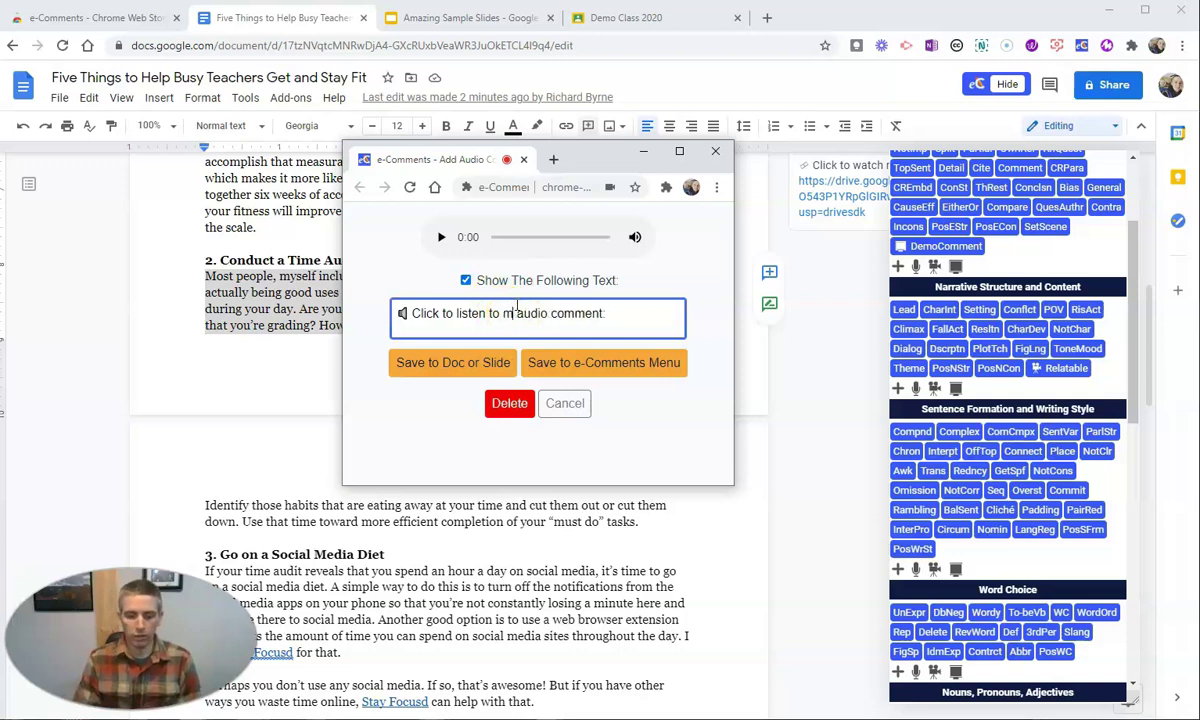
# Step: Save the recorded audio comment to the e-Comments menu under the abbreviation TimeMang
pyautogui.click(451, 365)
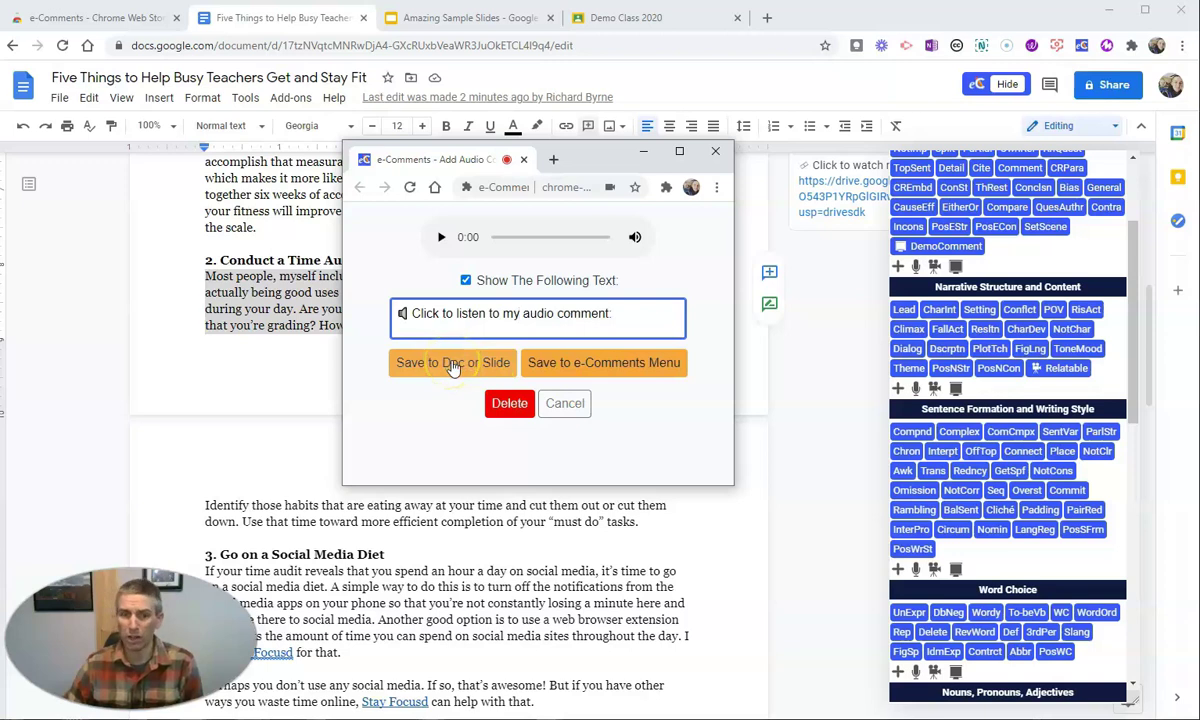
pyautogui.click(570, 365)
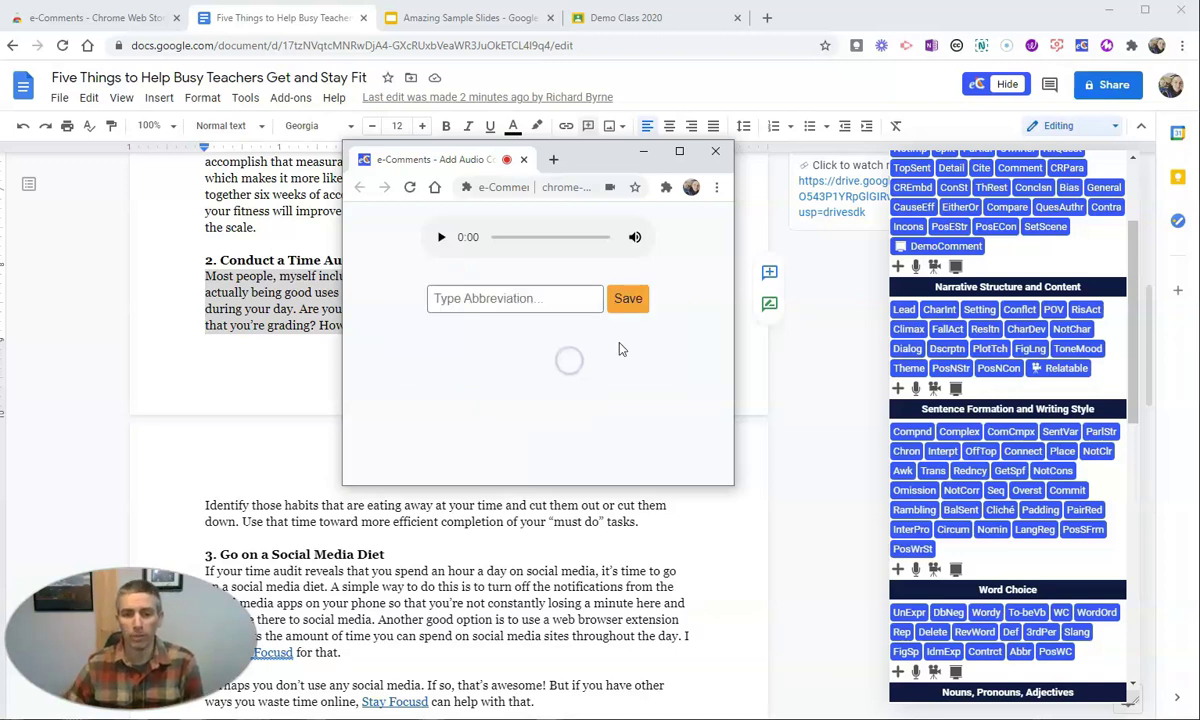
pyautogui.click(514, 300)
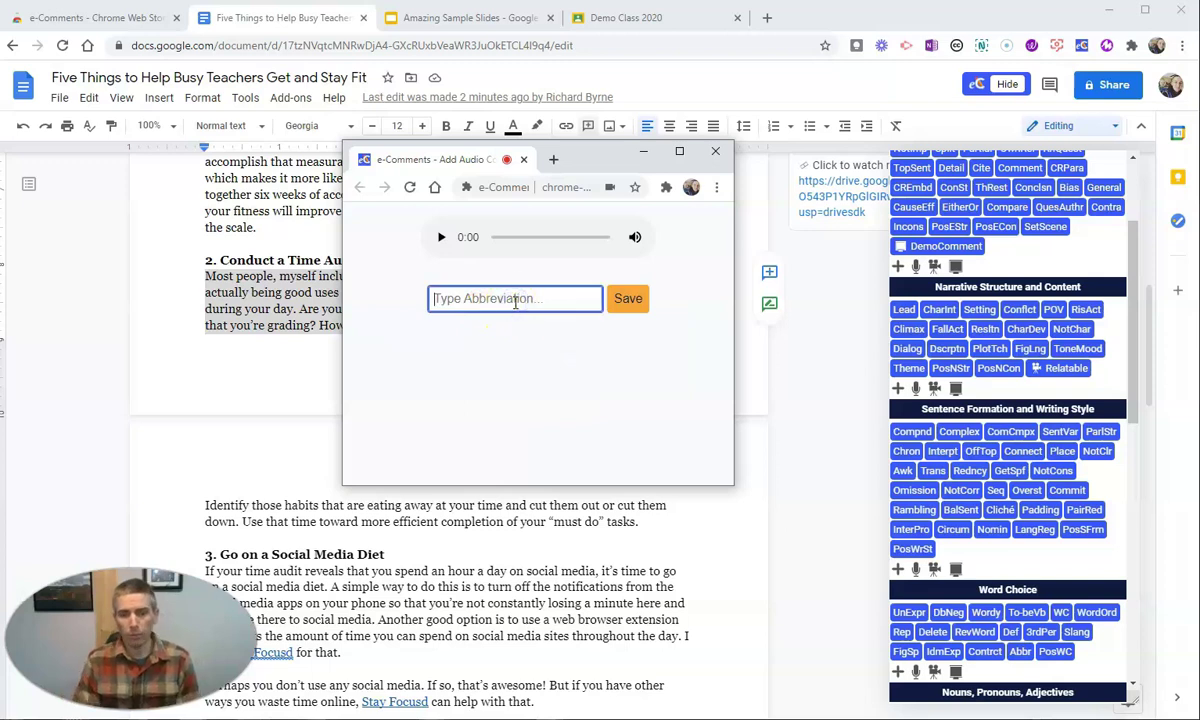
pyautogui.write('TimeMang')
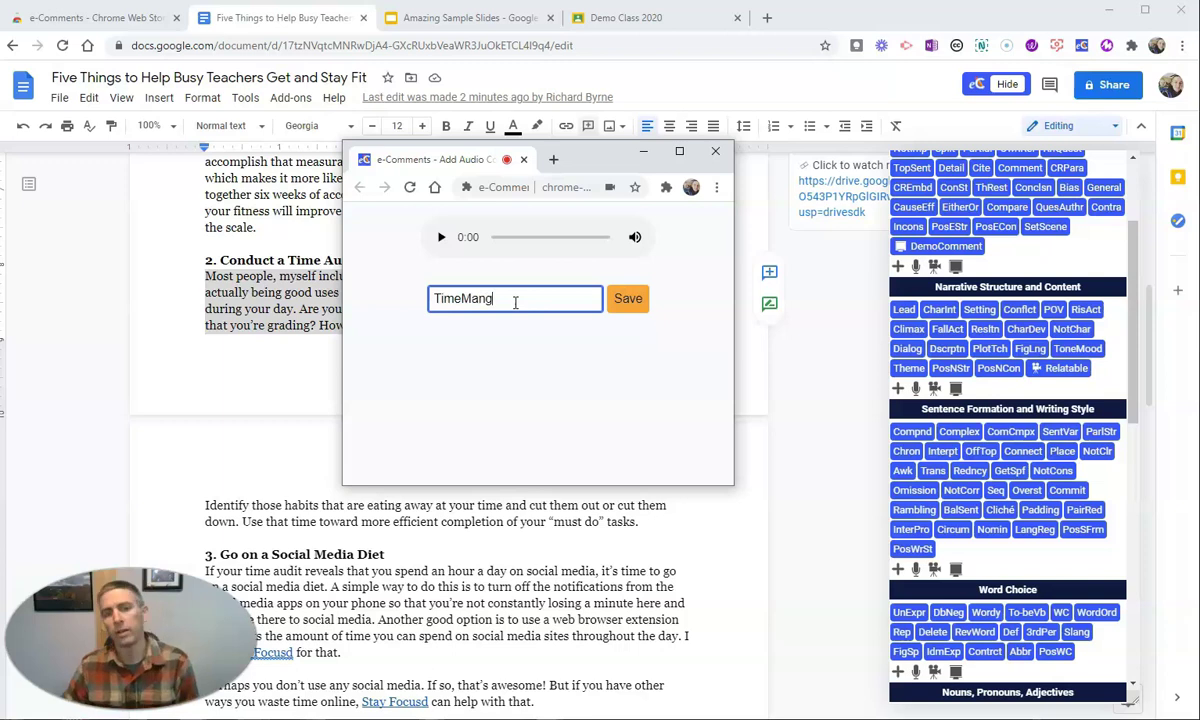
pyautogui.click(631, 304)
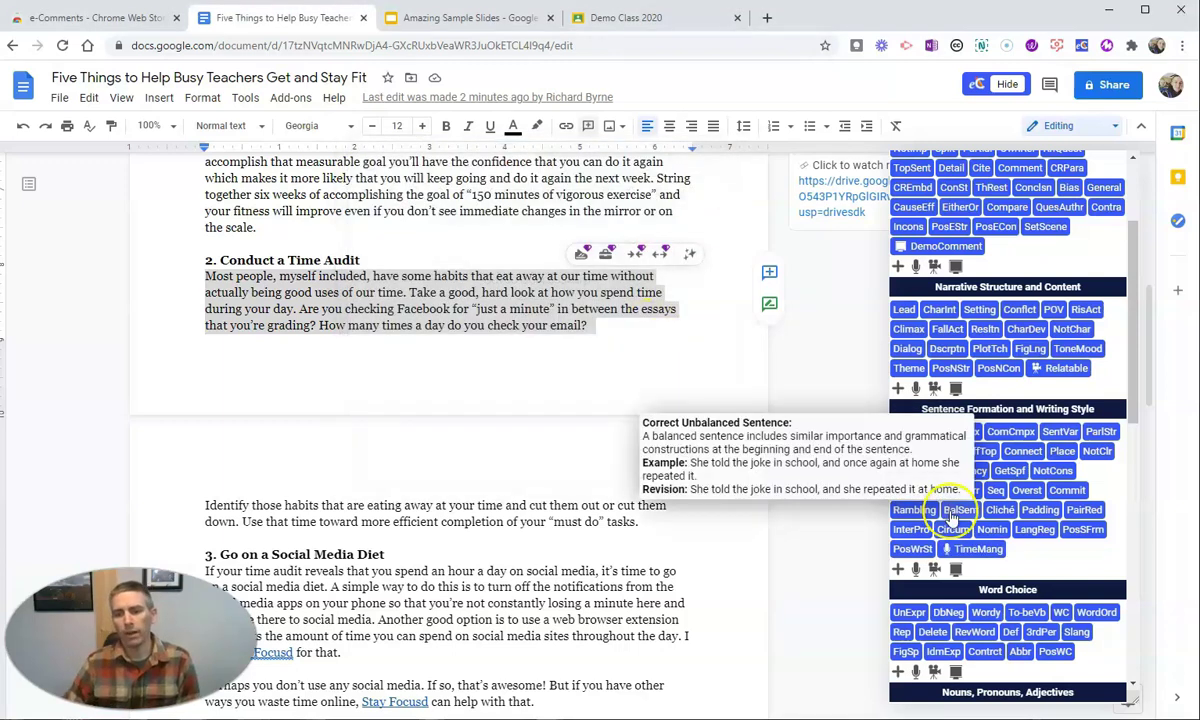
# Step: Attach the TimeMang audio comment to the selected Time Audit paragraph and hide the e-Comments bank
pyautogui.moveTo(992, 558)
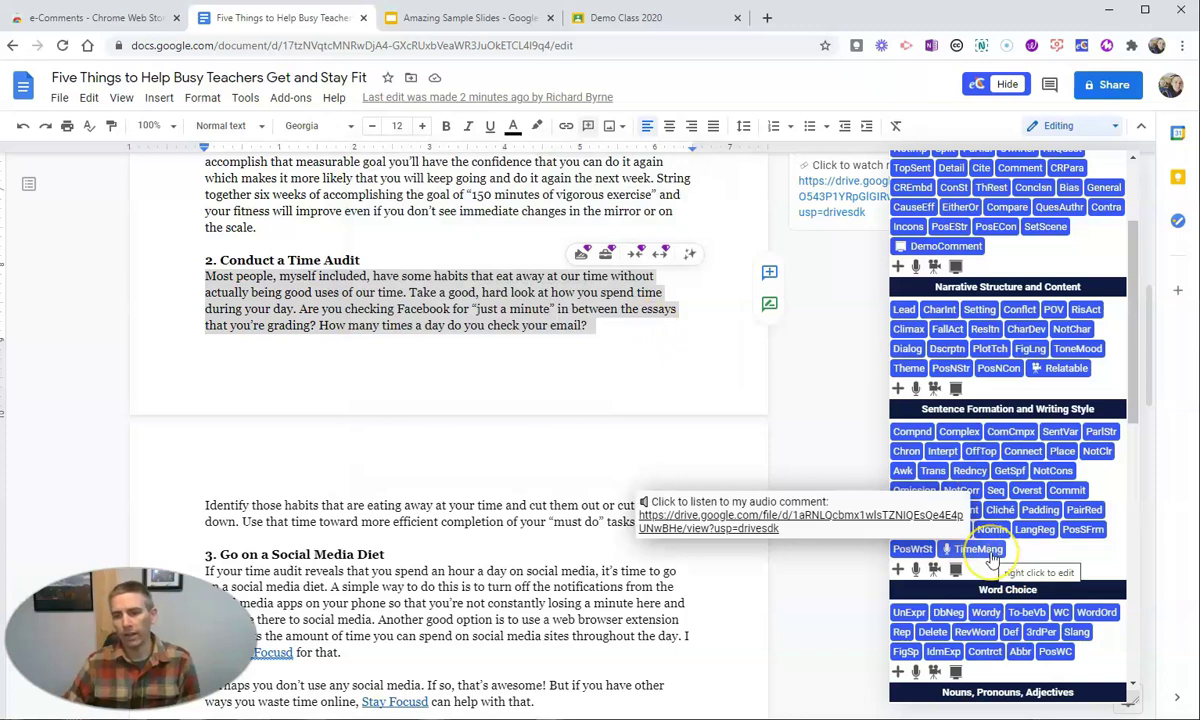
pyautogui.click(990, 557)
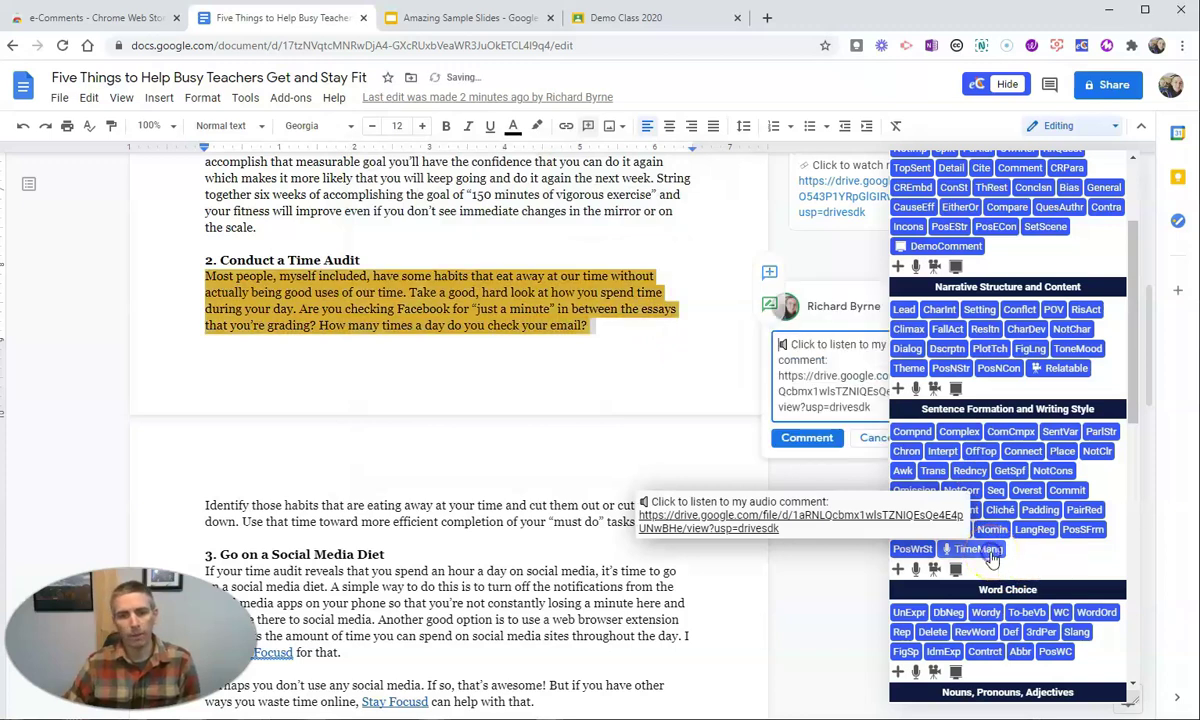
pyautogui.click(1062, 135)
pyautogui.click(990, 84)
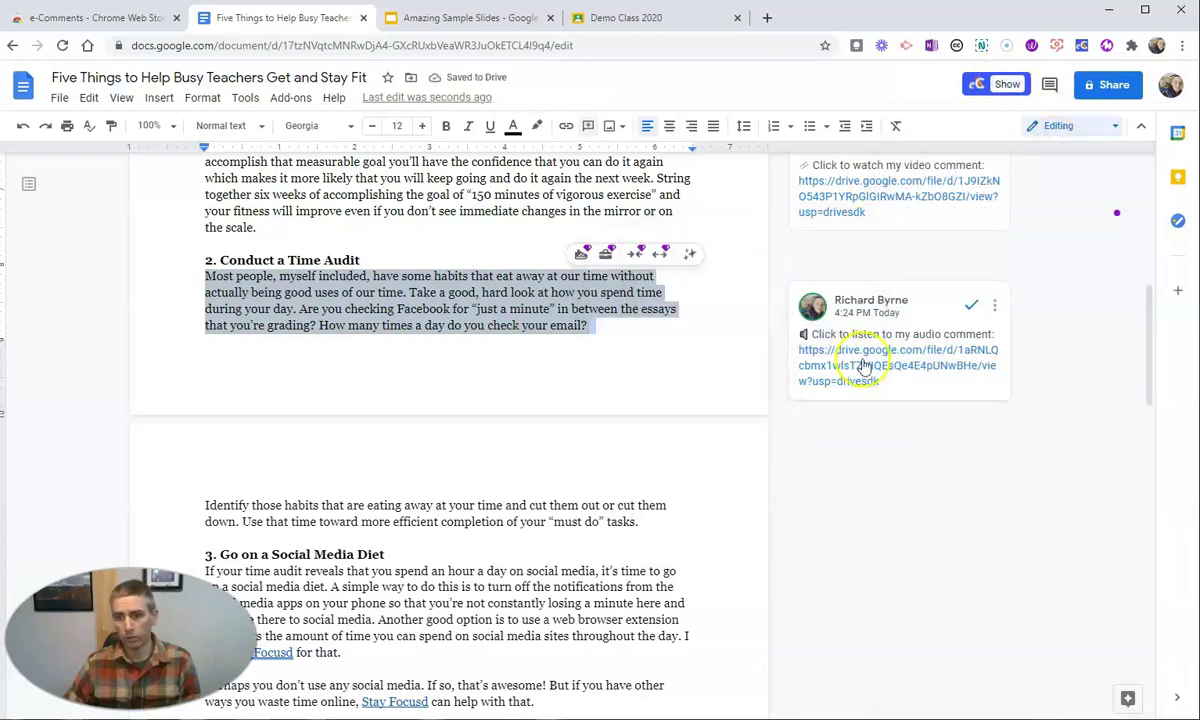
pyautogui.moveTo(866, 370)
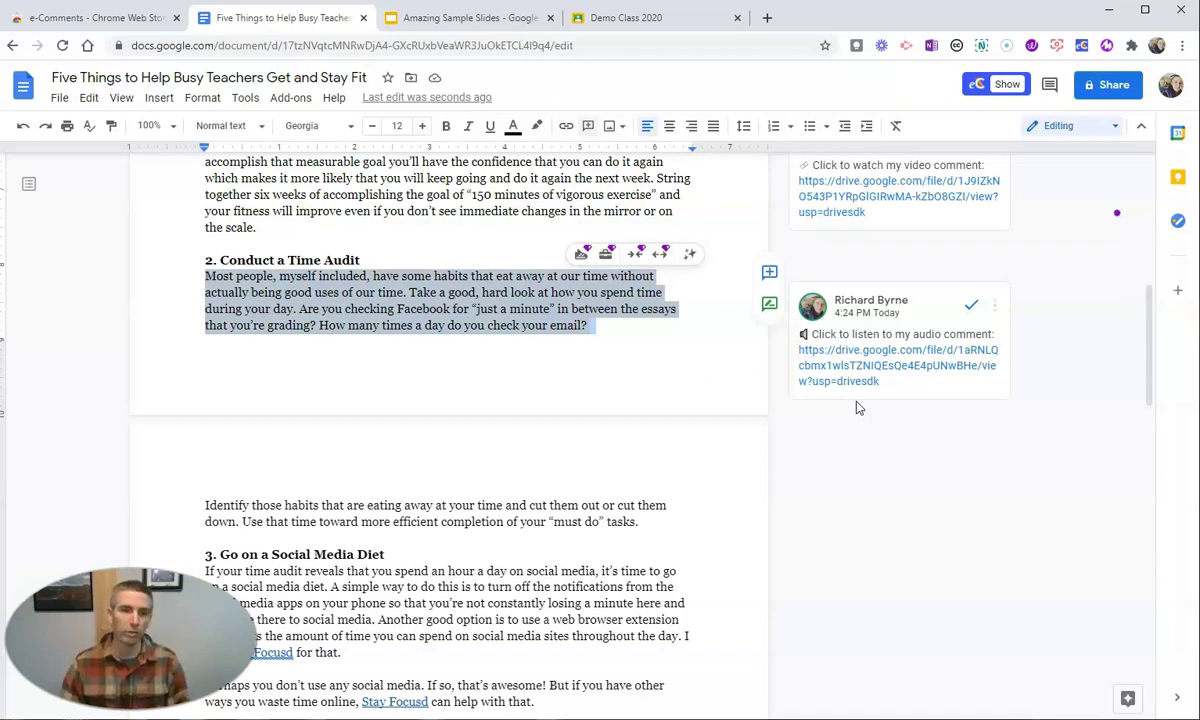
# Step: Switch to the Amazing Sample Slides presentation in Google Slides and show the e-Comments bank there
pyautogui.click(458, 20)
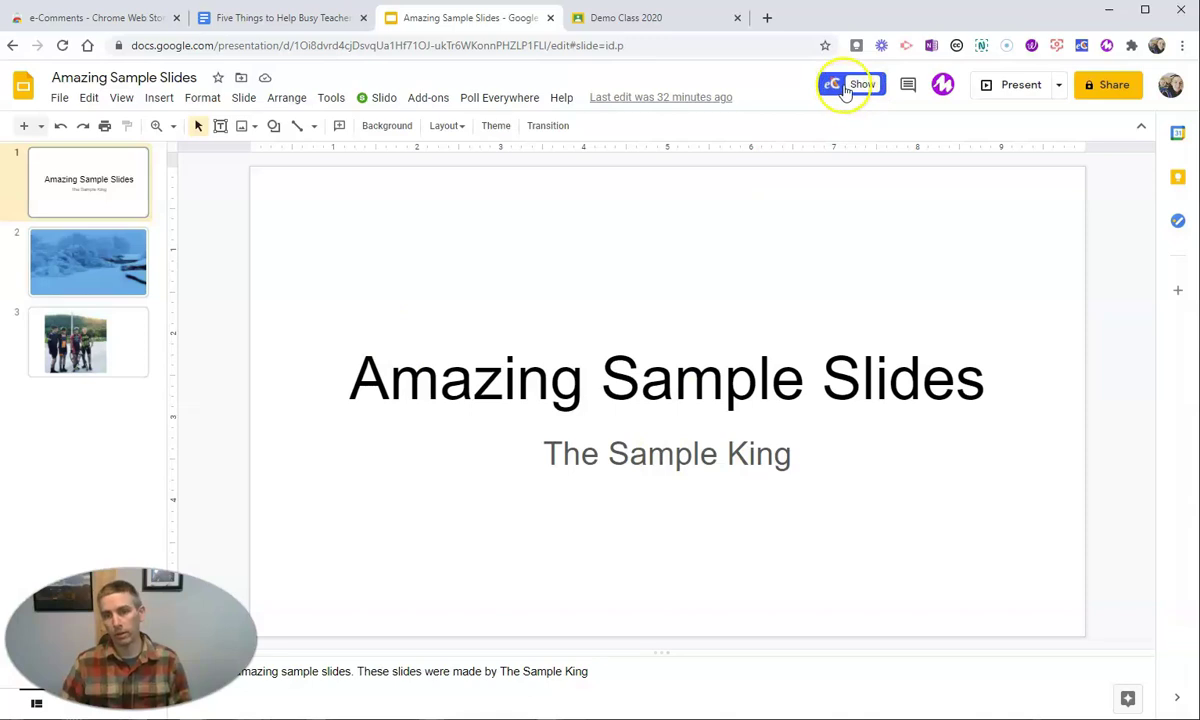
pyautogui.click(1082, 50)
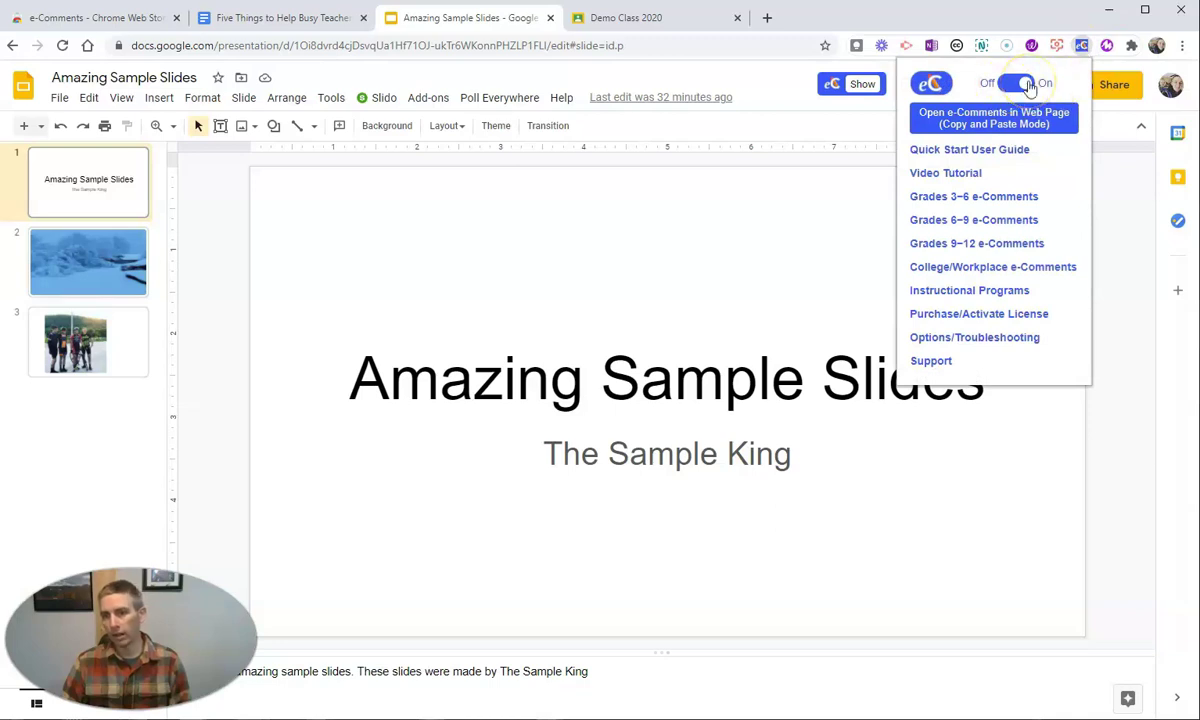
pyautogui.click(1010, 58)
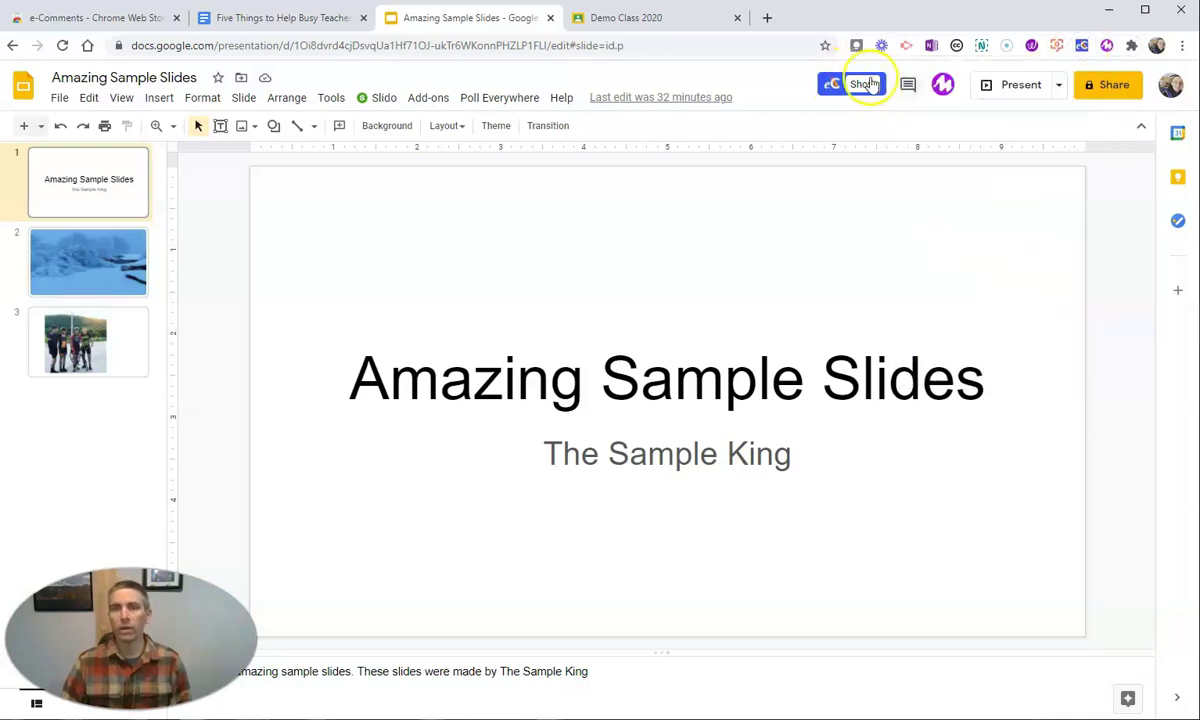
pyautogui.click(866, 85)
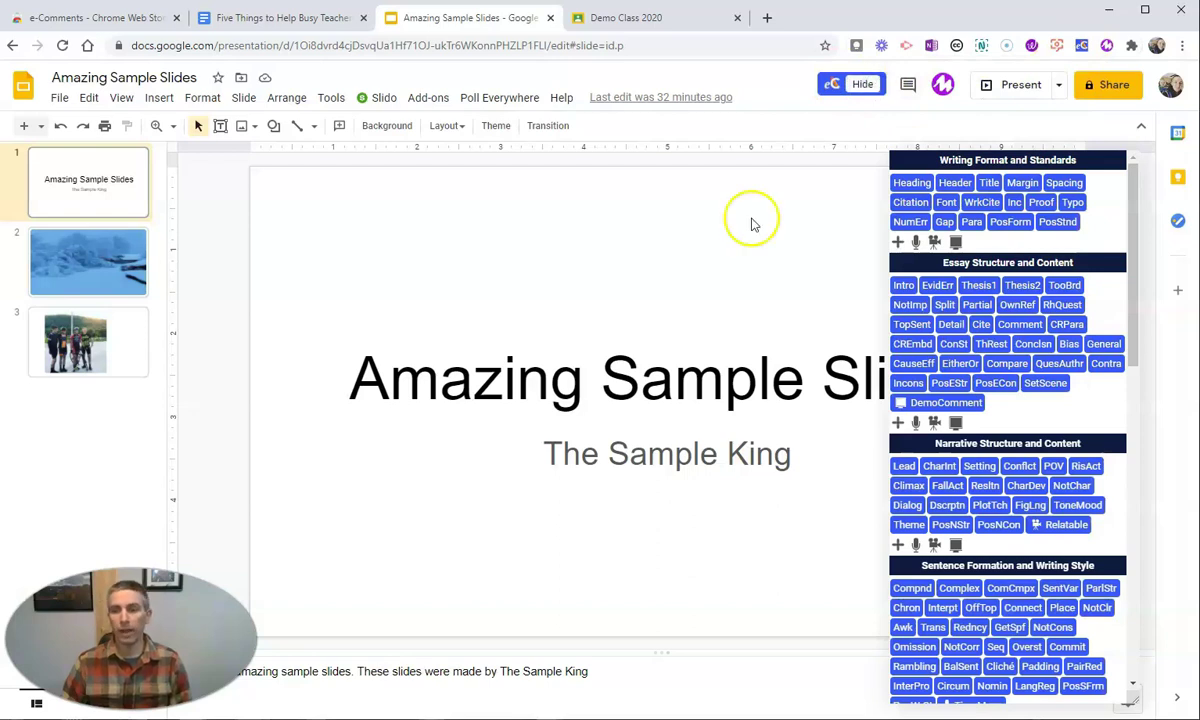